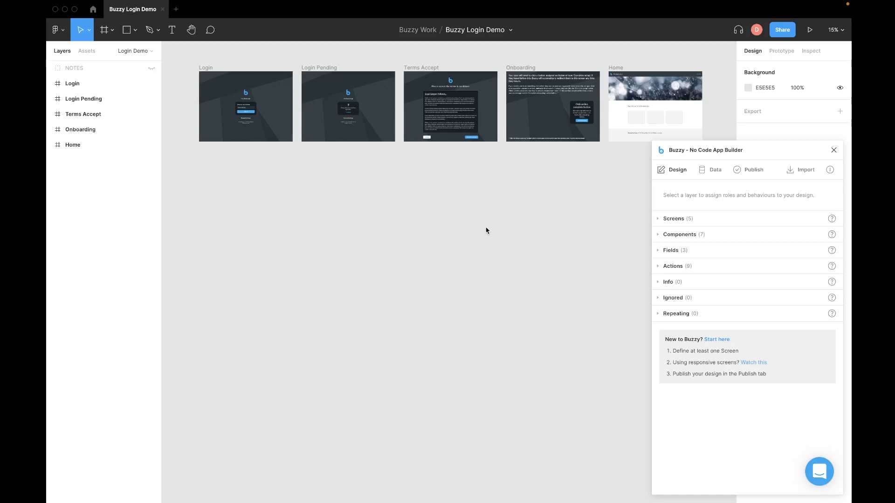
Step: Zoom the canvas to 50% and bring the Login frame into view beside Login Pending
scroll(486, 230, "up", 2)
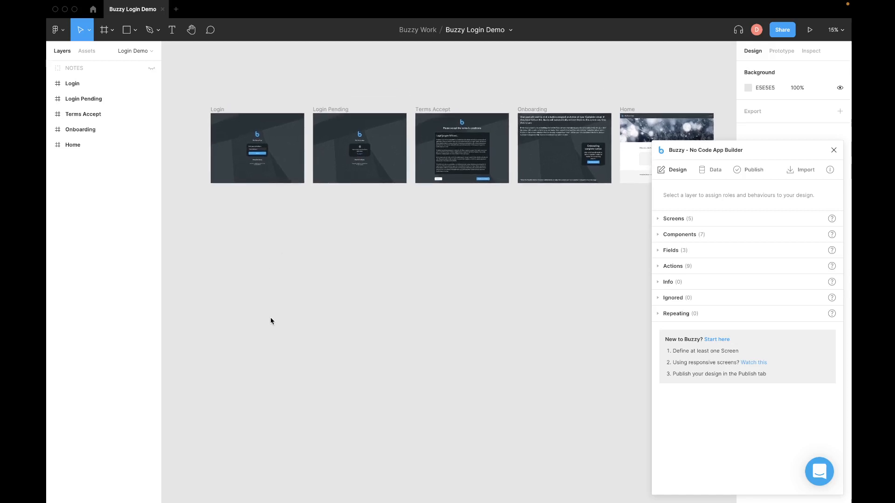
scroll(273, 319, "down", 2)
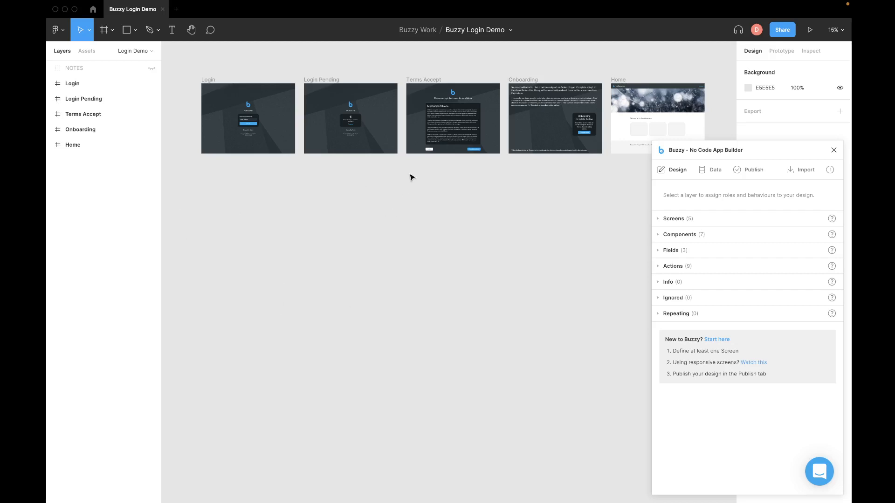
key("super+plus")
key("super+plus")
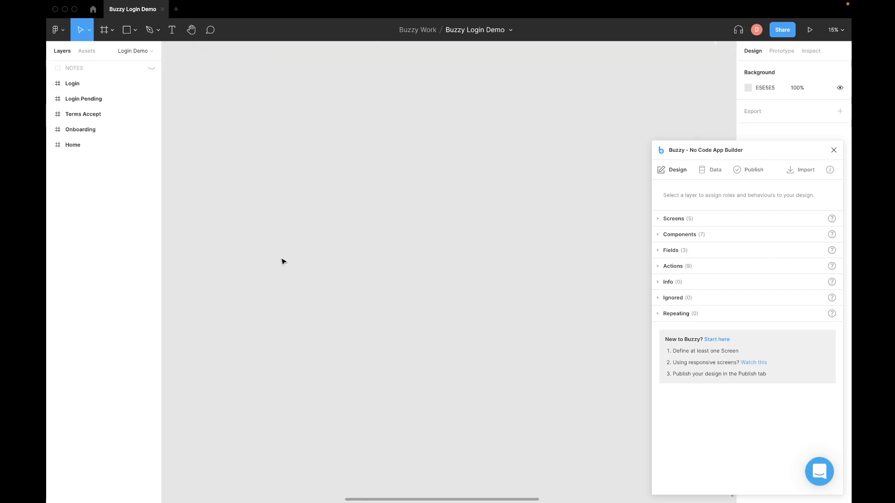
scroll(337, 268, "up", 6)
scroll(337, 268, "left", 14)
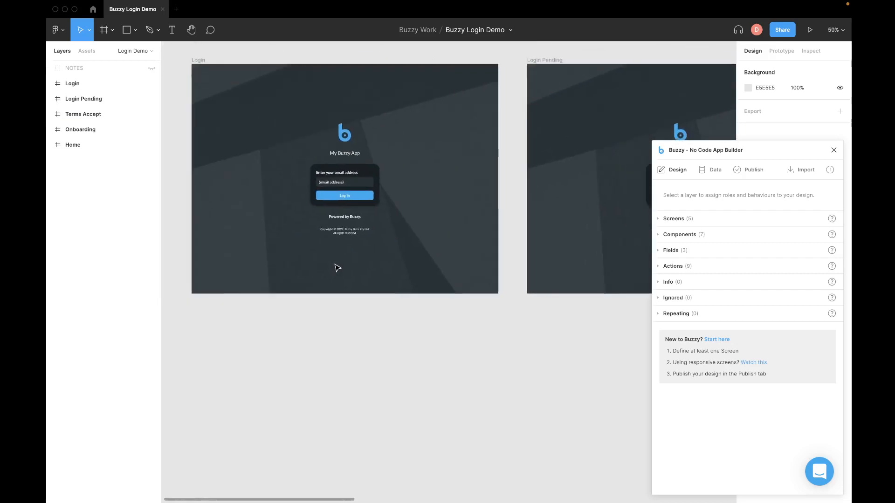
Step: Scroll across the Login, Login Pending, Terms Accept, Onboarding and Home frames to survey all five screens
scroll(337, 268, "up", 3)
scroll(337, 268, "right", 5)
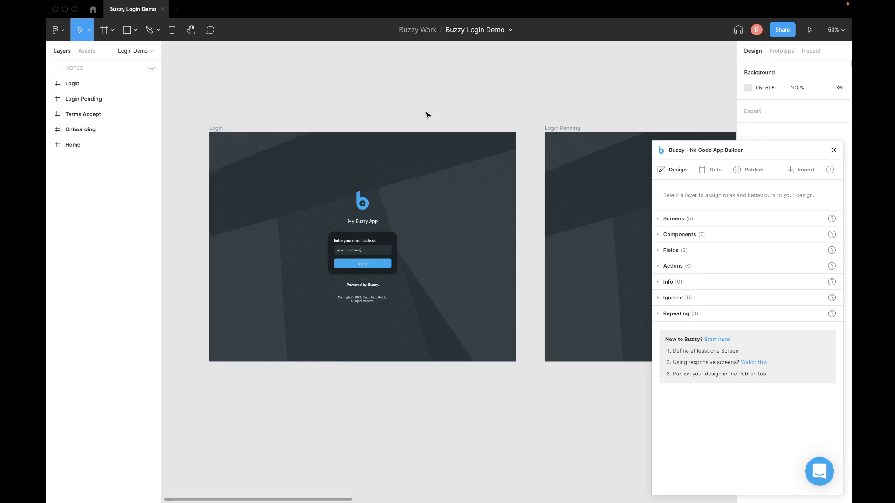
scroll(436, 113, "down", 2)
scroll(436, 113, "right", 1)
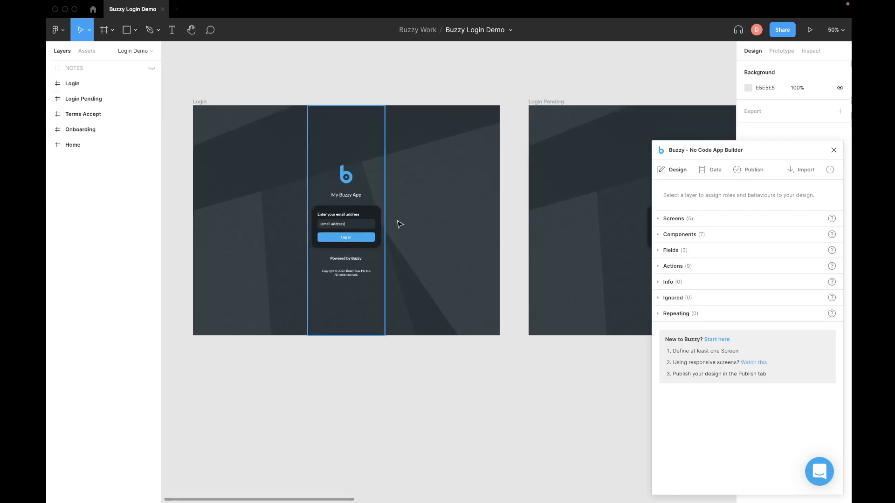
scroll(495, 121, "right", 1)
scroll(495, 121, "right", 5)
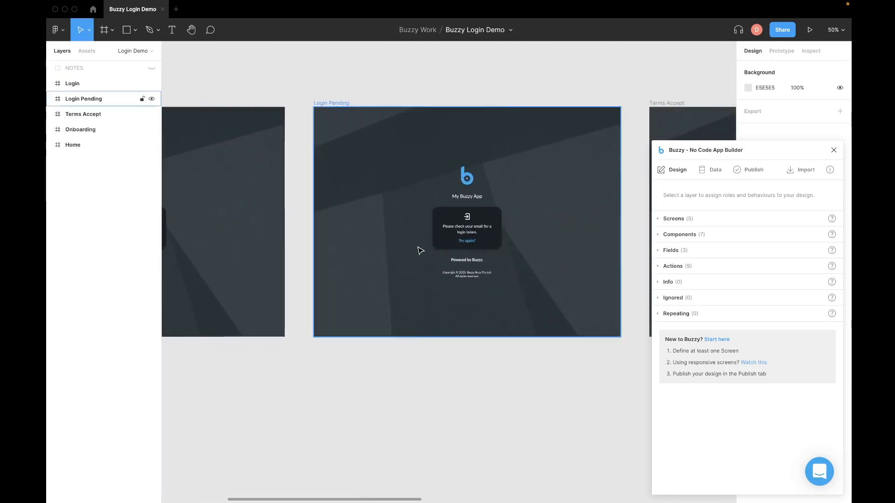
scroll(494, 251, "right", 1)
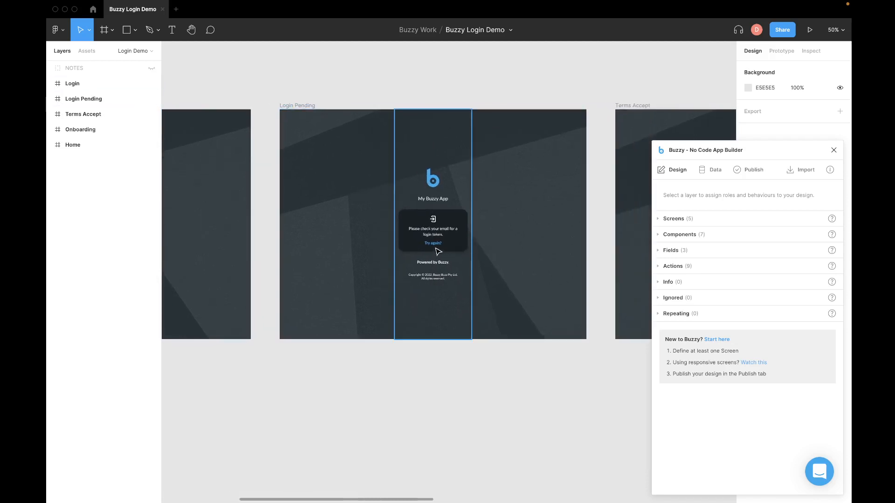
scroll(480, 244, "right", 8)
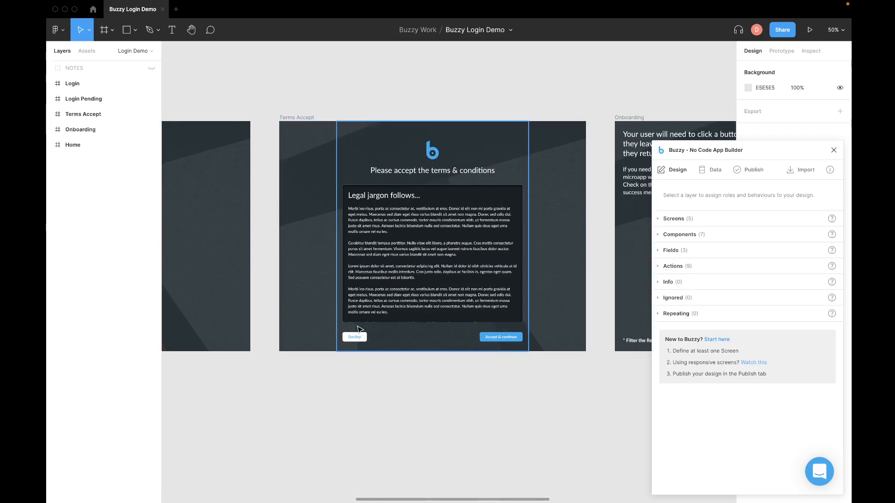
scroll(513, 339, "right", 9)
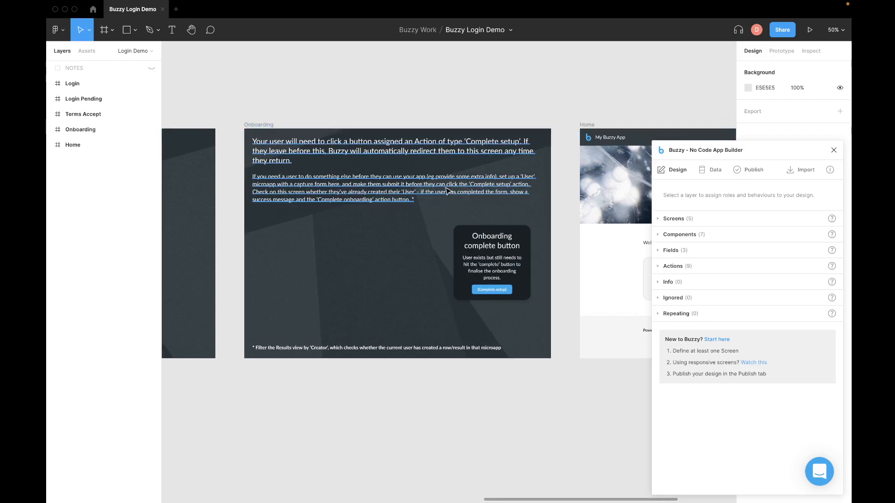
scroll(478, 253, "right", 2)
scroll(478, 252, "right", 3)
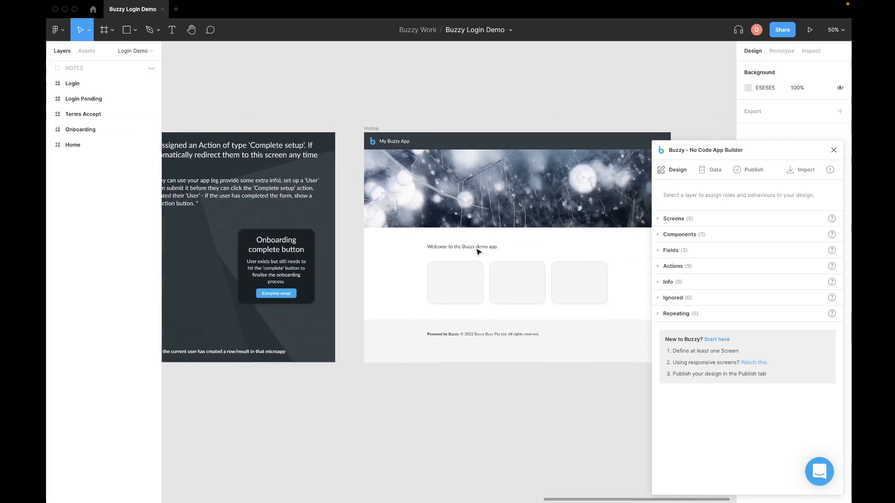
scroll(492, 116, "right", 1)
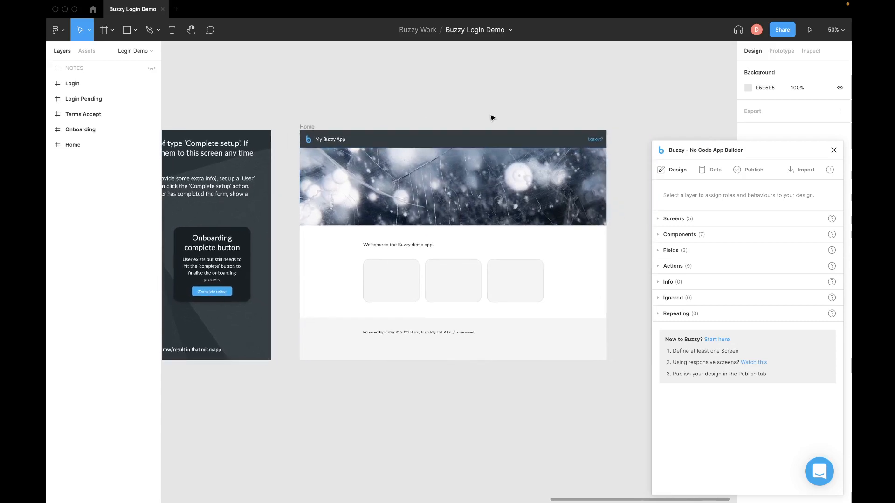
scroll(491, 116, "left", 1)
scroll(491, 114, "down", 2)
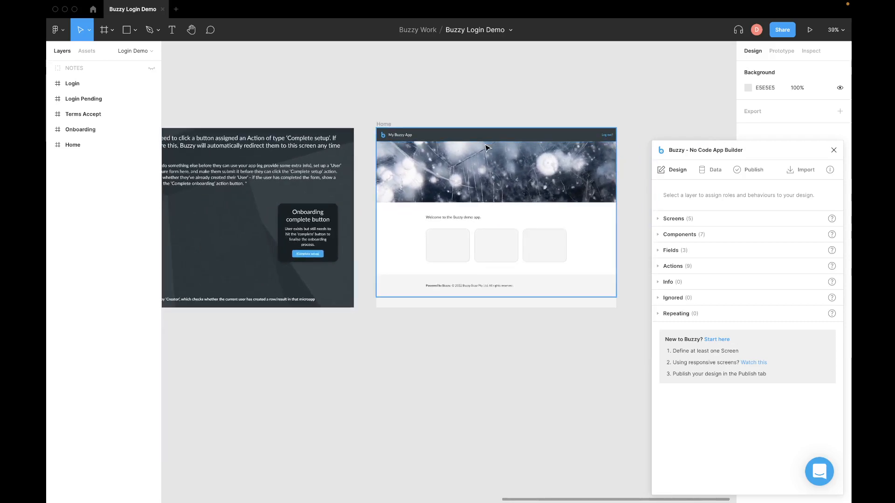
scroll(485, 145, "down", 5)
scroll(484, 149, "left", 4)
scroll(483, 149, "down", 1)
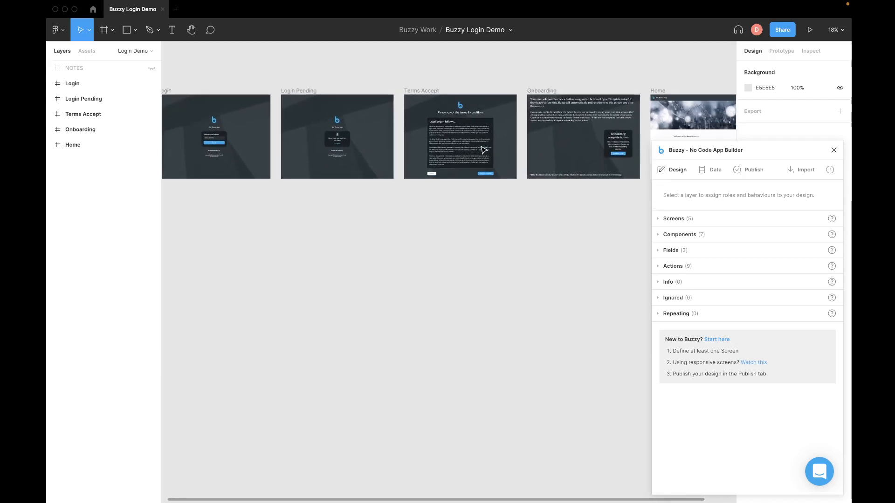
scroll(423, 250, "up", 2)
scroll(424, 249, "left", 1)
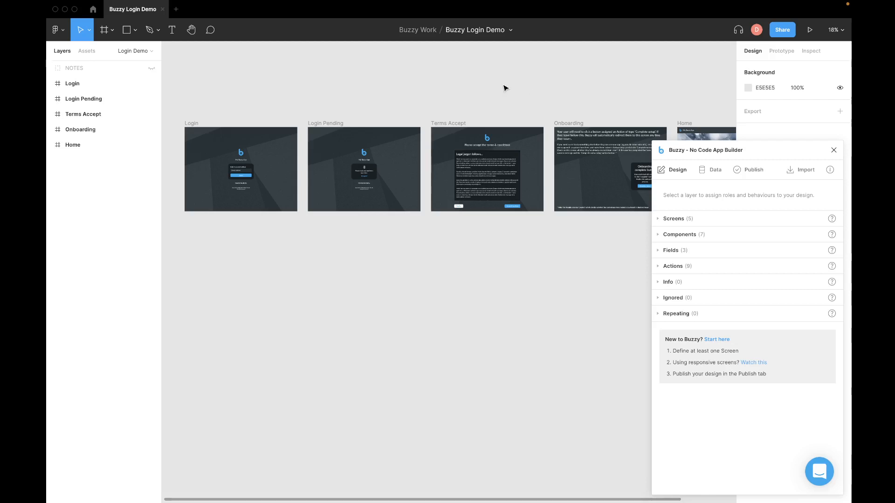
scroll(505, 88, "down", 2)
scroll(505, 87, "up", 1)
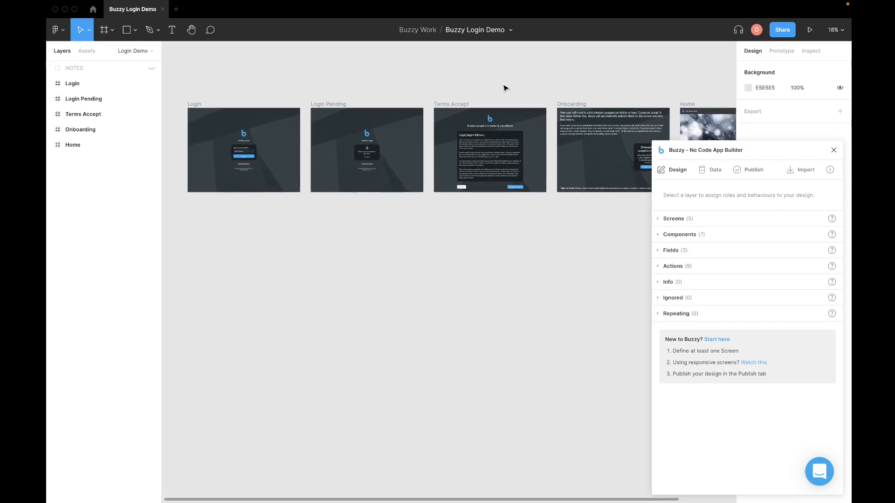
Step: Reveal the NOTES annotations, zoom in on the Login frame, then hide NOTES and select its content area
left_click(152, 69)
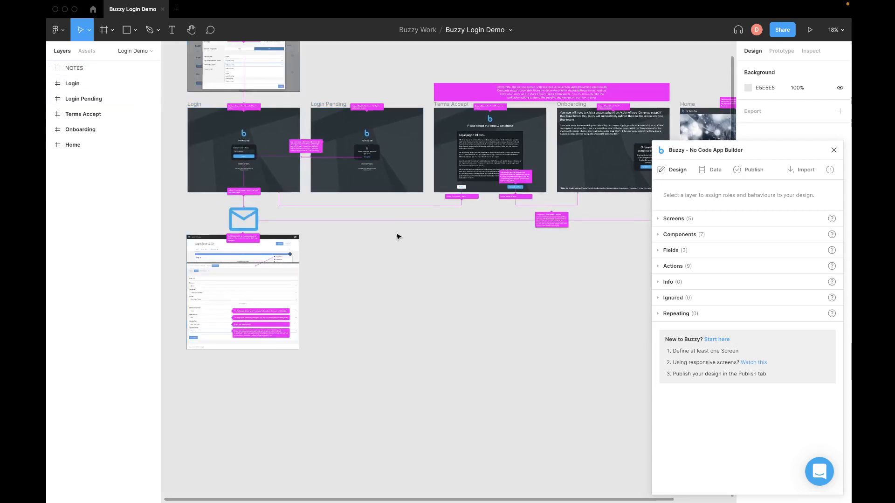
scroll(398, 237, "up", 4)
scroll(398, 236, "left", 3)
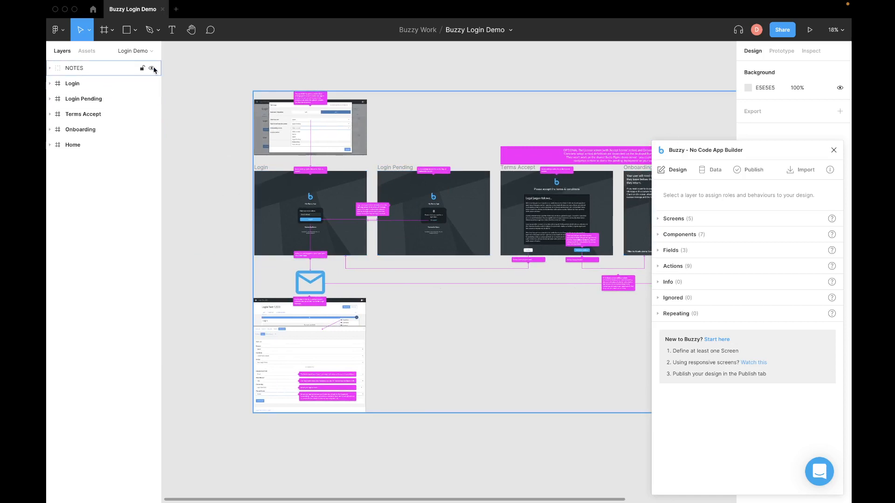
scroll(248, 135, "up", 6)
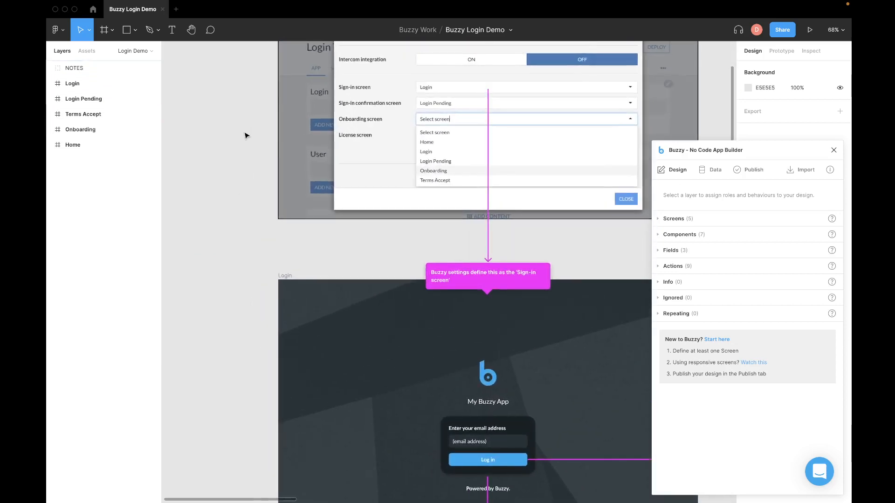
scroll(242, 135, "down", 5)
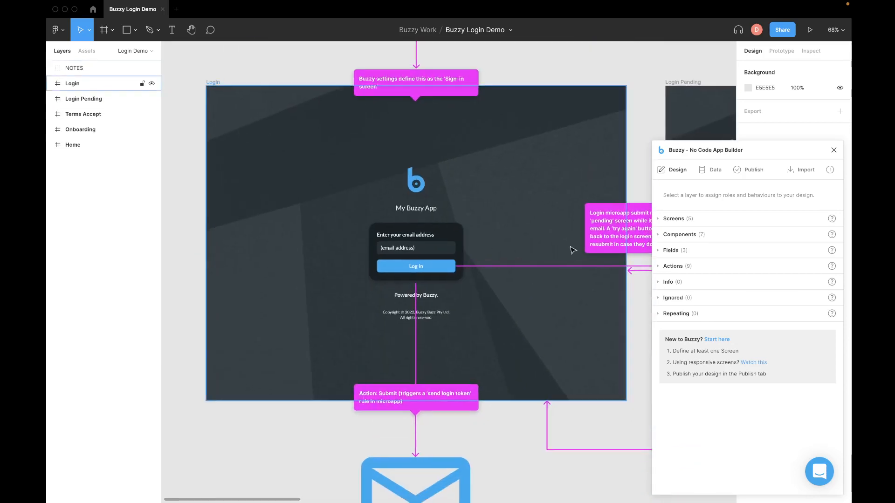
left_click(152, 68)
left_click(404, 204)
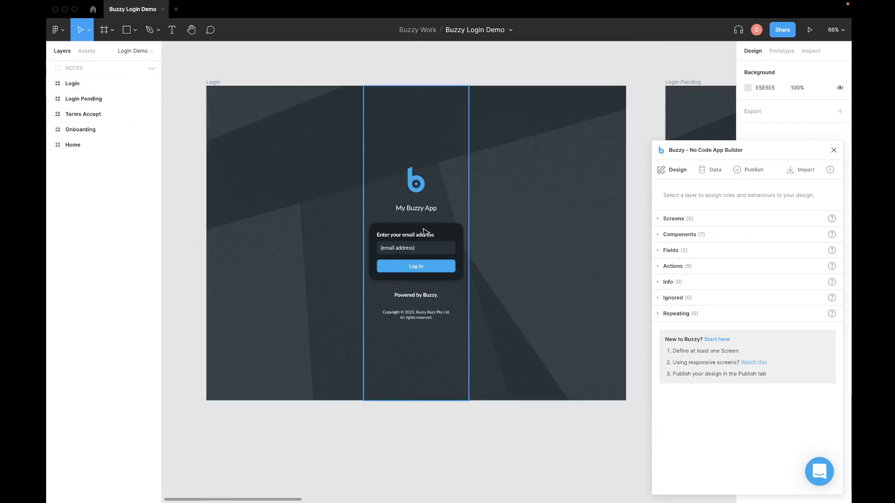
Step: Inspect the Login form, email field, input and value roles, then the Log in button's Submit action
double_click(425, 232)
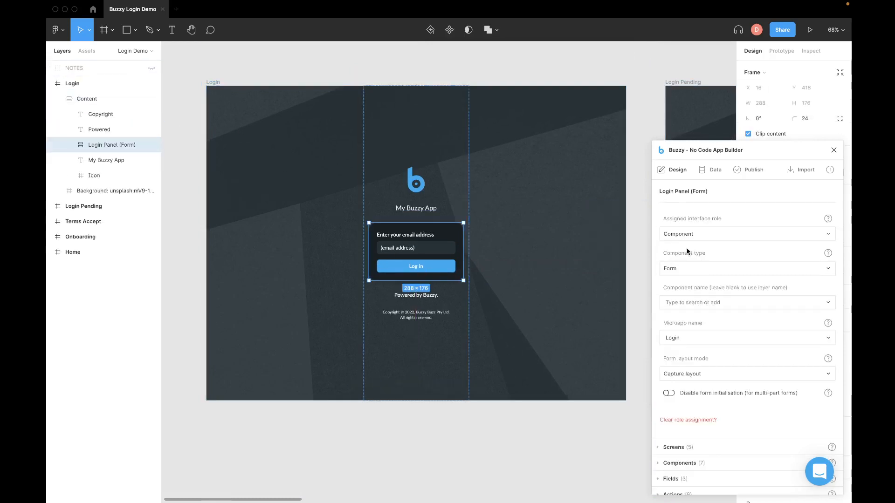
double_click(415, 249)
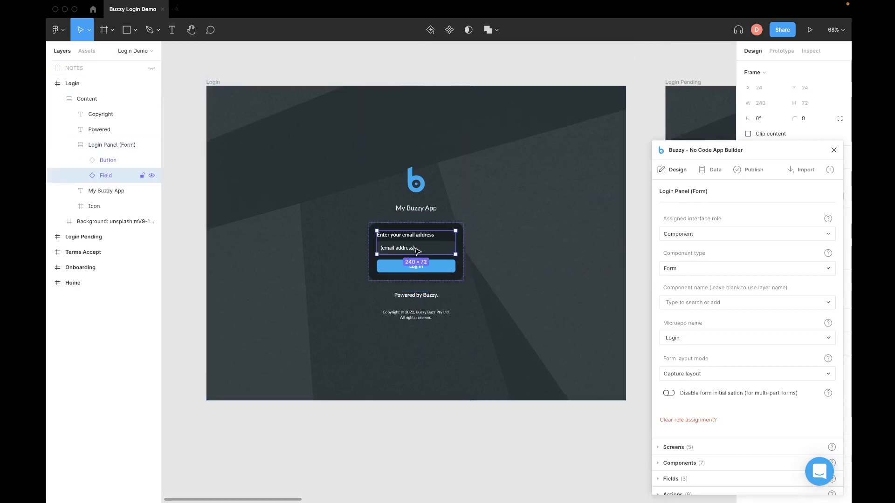
double_click(415, 249)
double_click(416, 249)
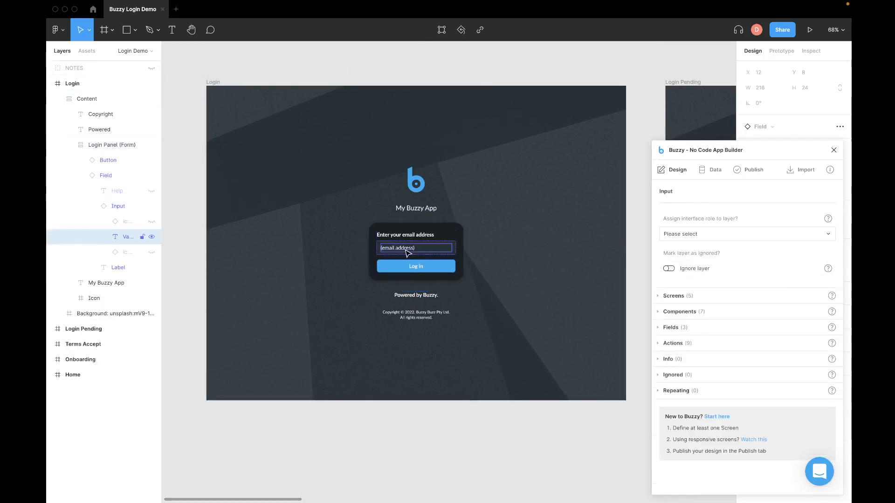
left_click(442, 268)
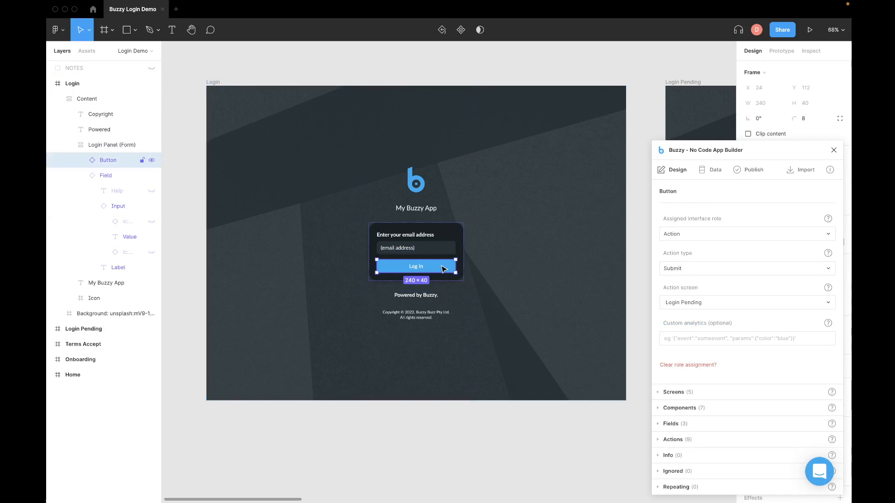
Step: Collapse the Login frame's layer tree and show the NOTES annotations again
scroll(442, 269, "right", 5)
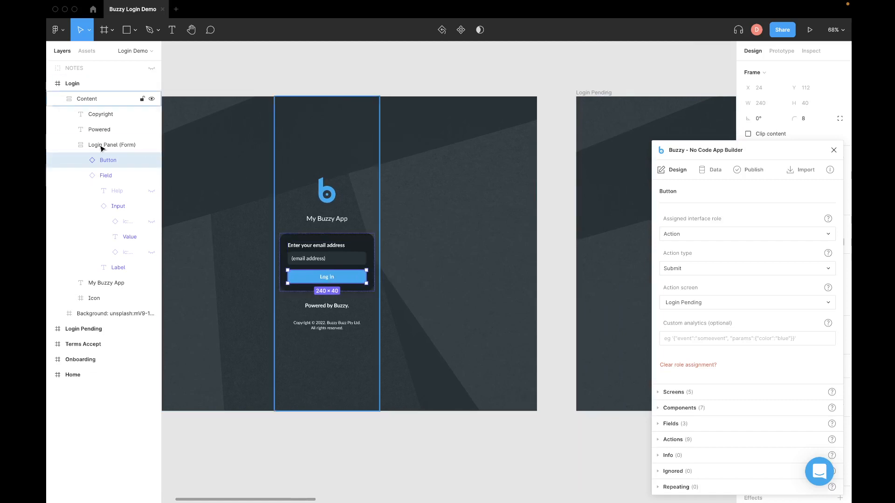
left_click(50, 84)
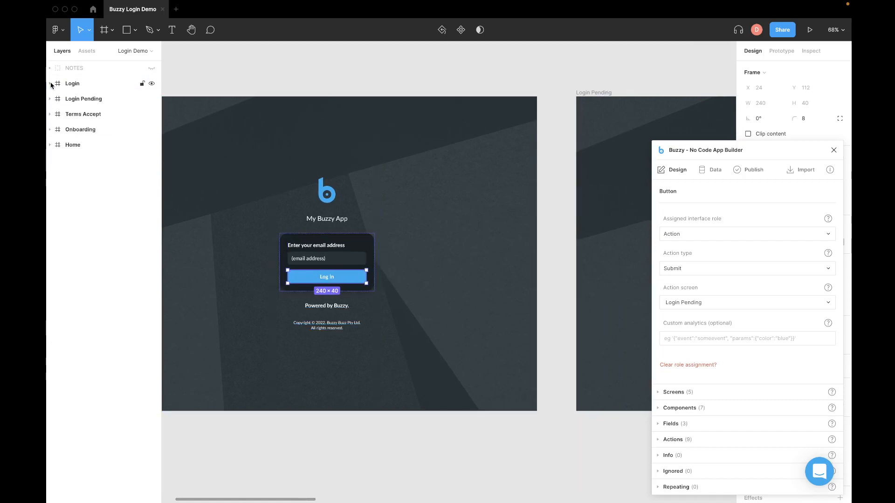
left_click(152, 68)
scroll(220, 87, "up", 5)
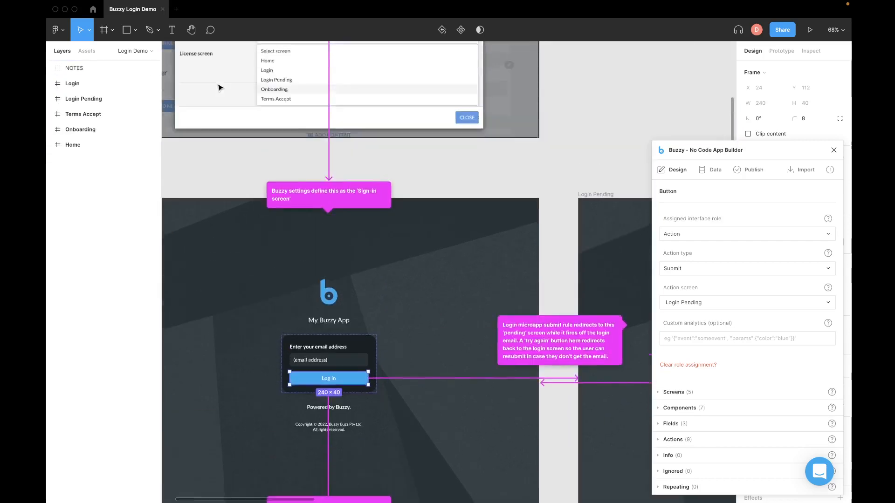
scroll(220, 87, "up", 1)
scroll(220, 87, "left", 2)
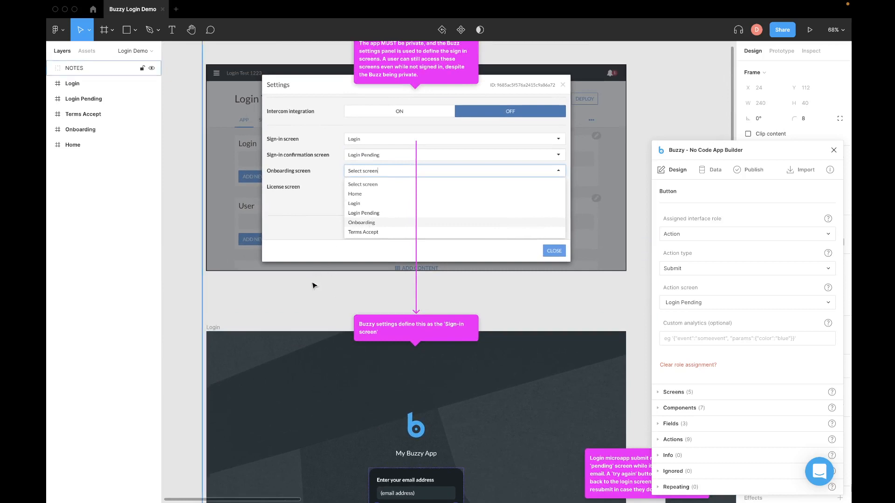
scroll(312, 303, "down", 1)
scroll(312, 305, "down", 1)
scroll(313, 305, "up", 1)
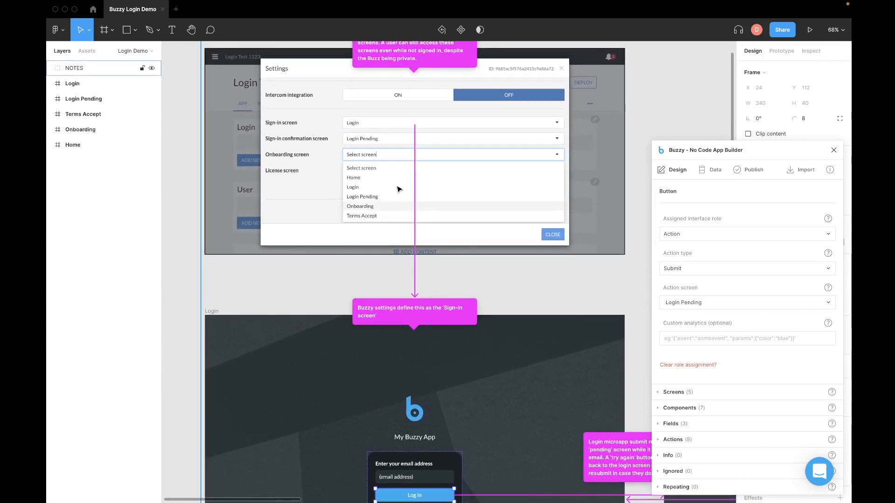
scroll(399, 190, "down", 5)
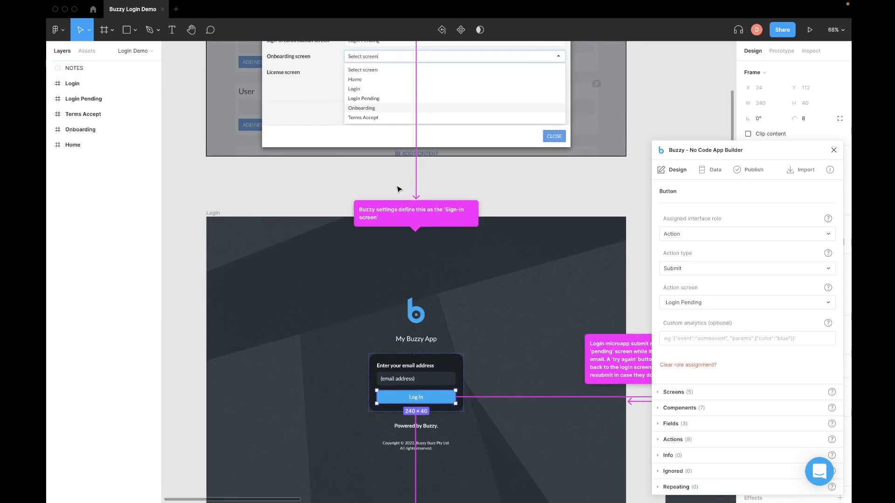
scroll(371, 271, "down", 8)
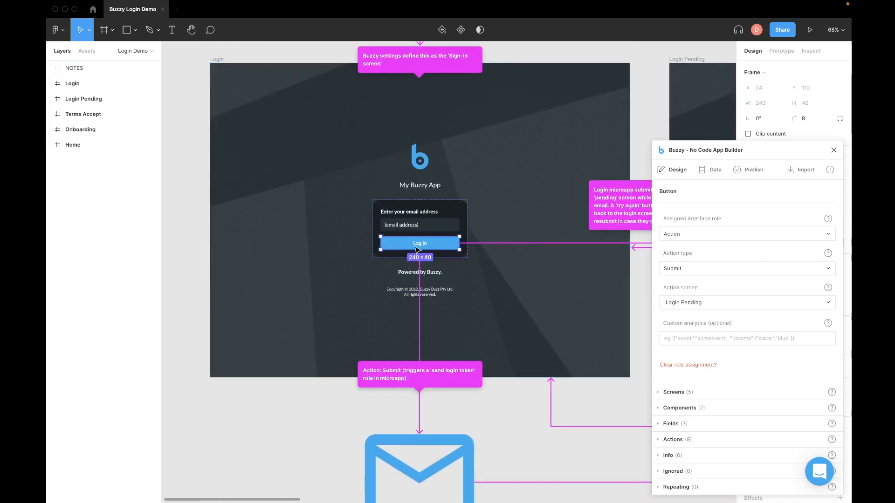
scroll(368, 334, "down", 5)
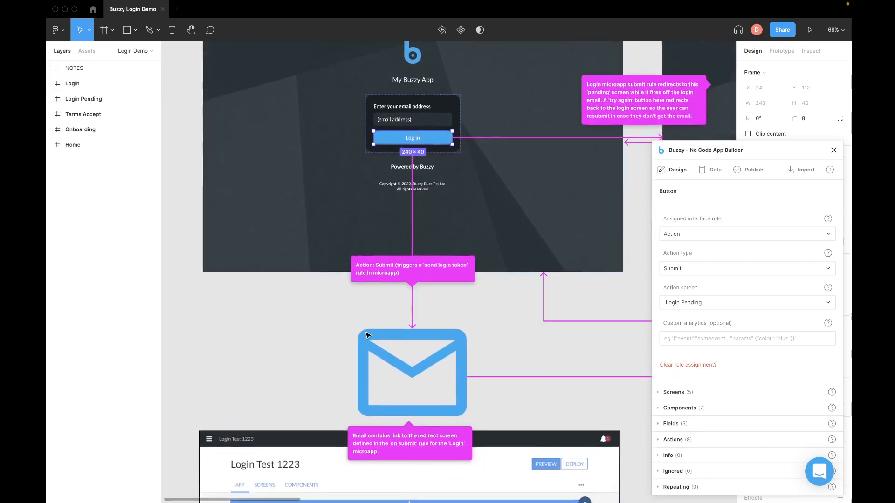
scroll(290, 310, "down", 4)
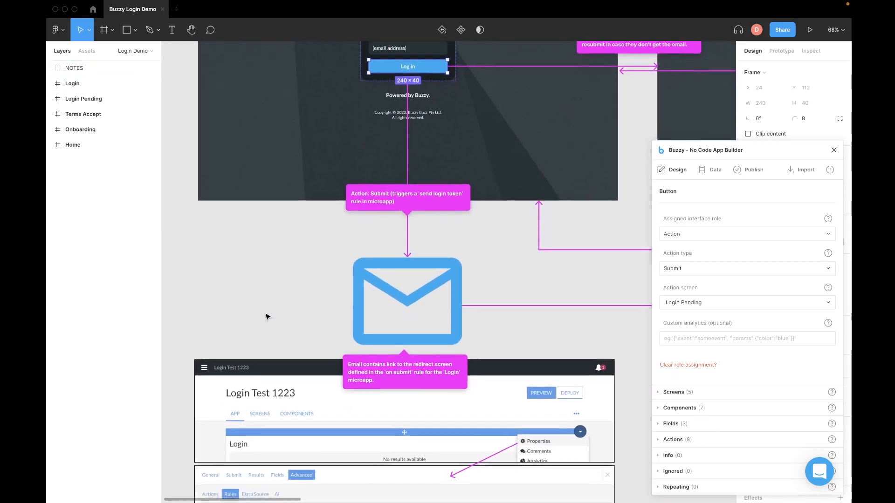
scroll(267, 317, "down", 6)
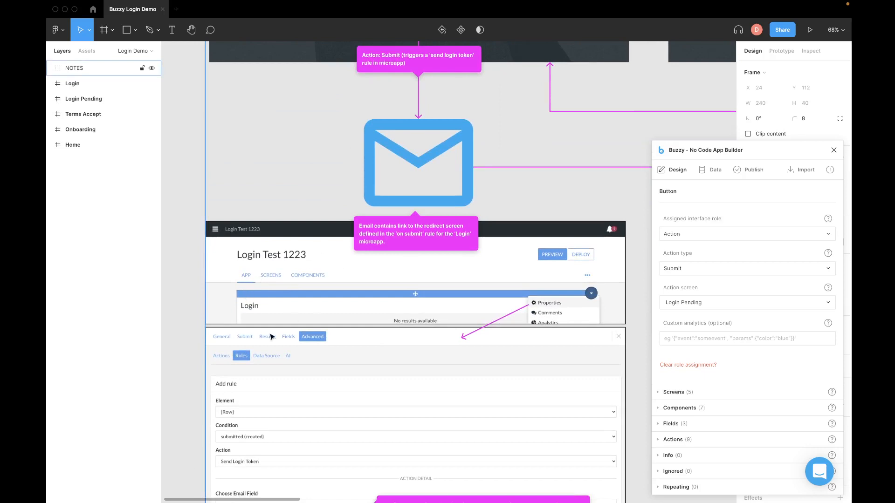
scroll(284, 373, "down", 4)
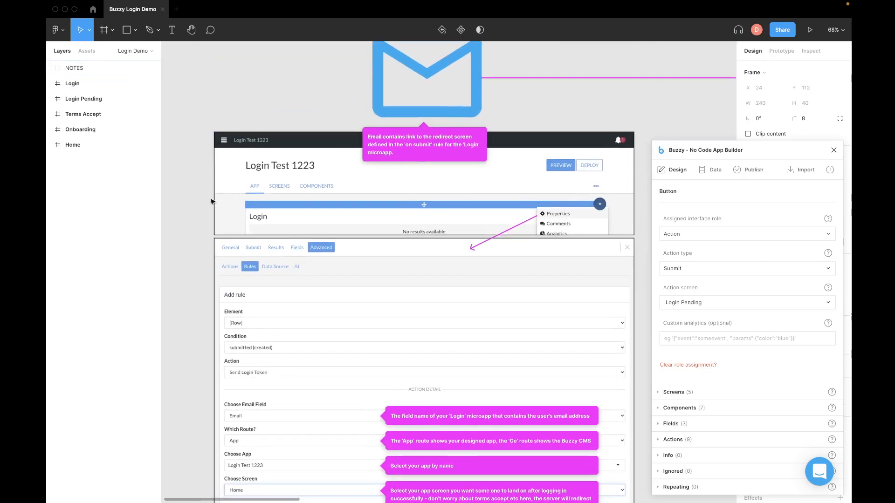
scroll(387, 205, "down", 3)
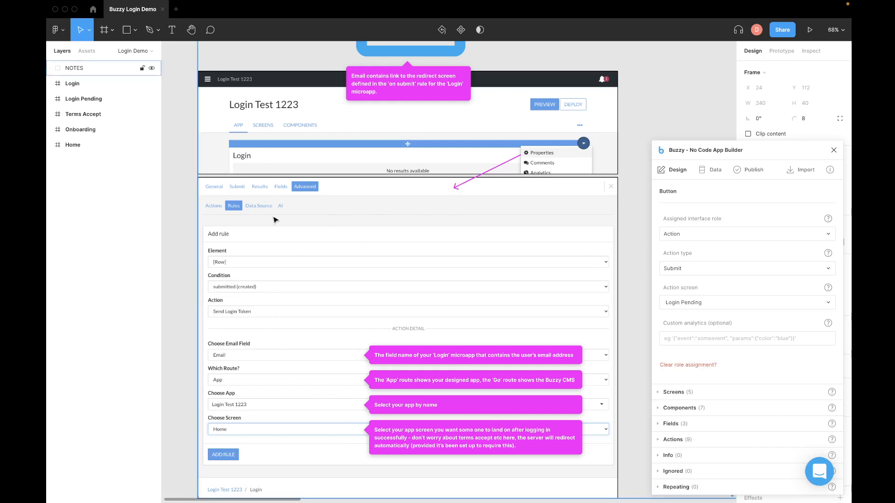
scroll(669, 65, "up", 5)
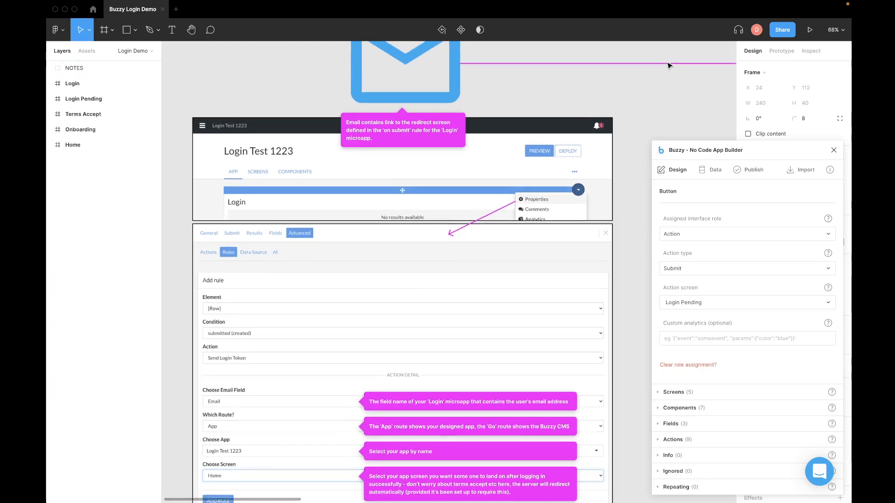
scroll(668, 66, "up", 7)
scroll(669, 66, "up", 5)
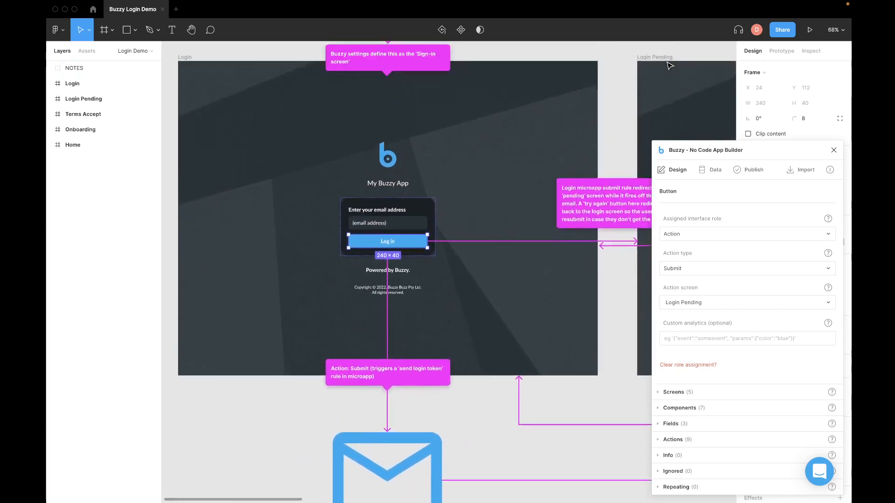
scroll(637, 85, "right", 3)
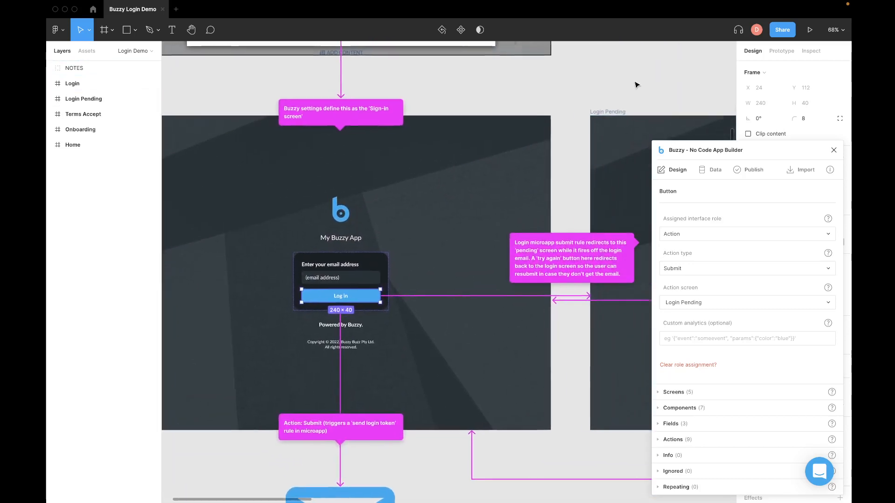
scroll(637, 84, "right", 5)
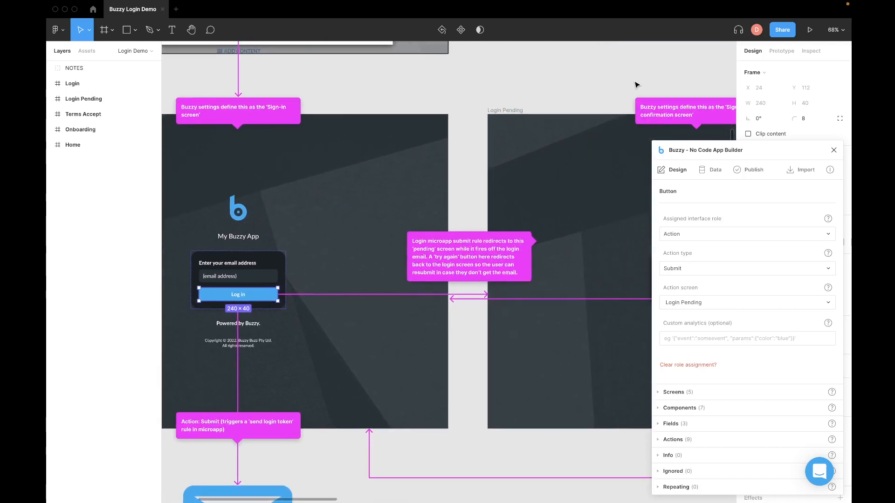
Step: Publish the design with 'Convert to new Buzzy app' and review the preview URL, CMS URL and QR code
left_click(756, 169)
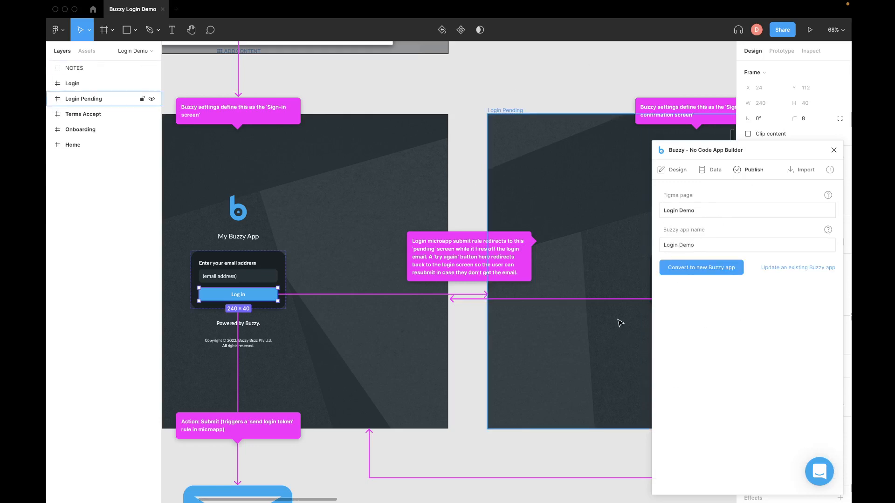
left_click(707, 276)
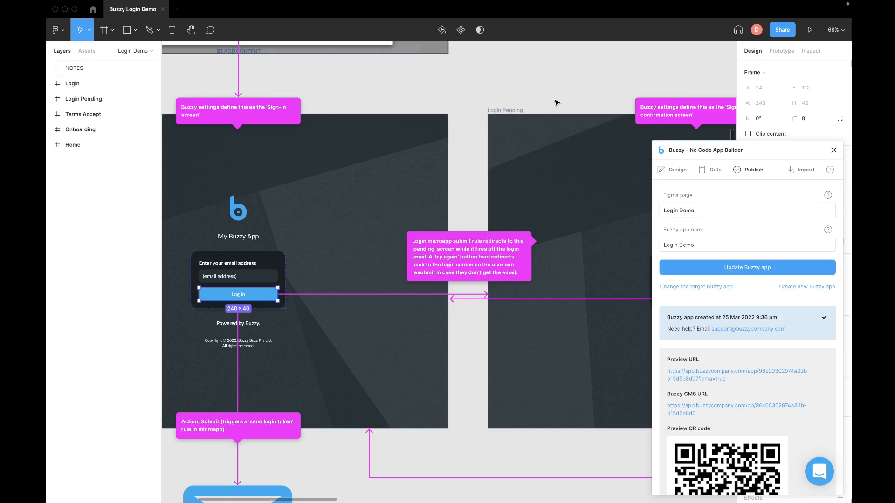
scroll(555, 102, "down", 1)
scroll(555, 102, "right", 1)
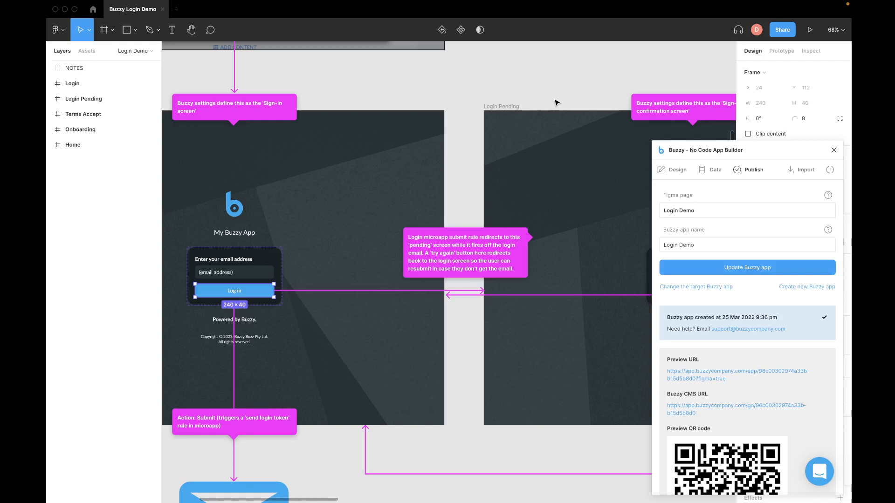
scroll(551, 94, "down", 2)
scroll(551, 94, "left", 1)
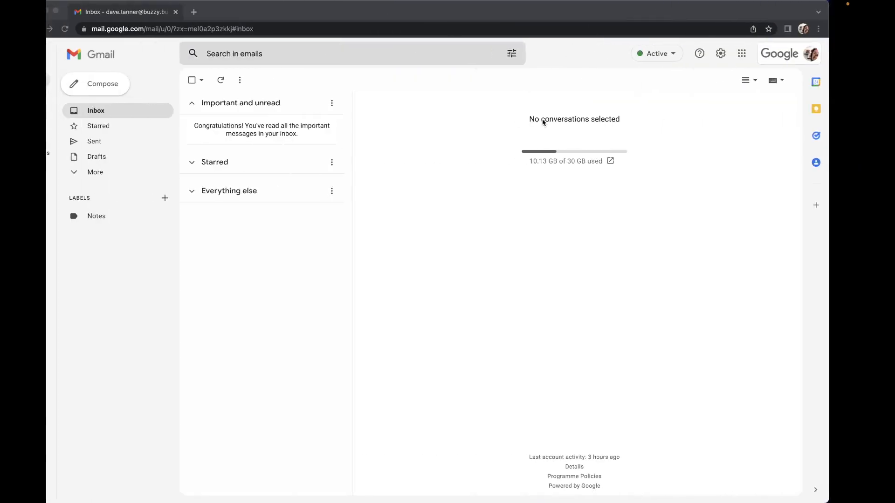
Step: Drag the app.buzzycompany.com tab beside the Gmail inbox so the Buzzy app's home page loads
left_click_drag(703, 0, 707, 8)
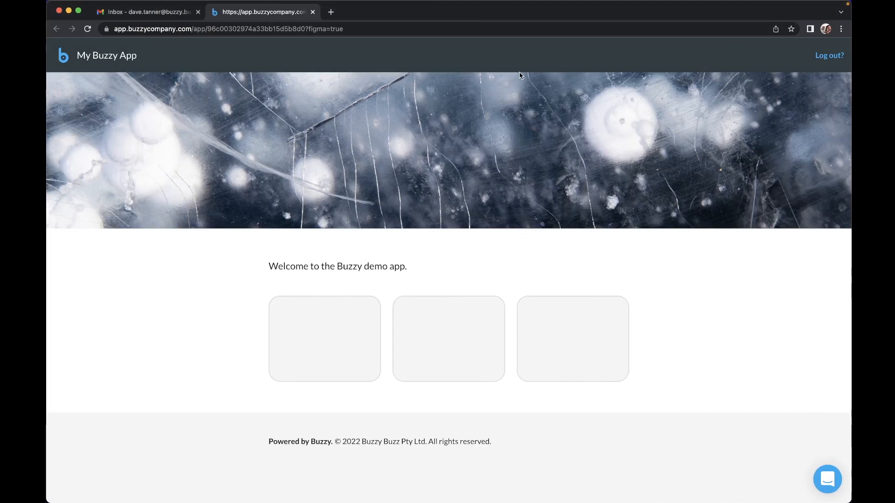
Step: Return to Figma, clear the canvas selection and hide the NOTES layer's annotations
key("ctrl+Right")
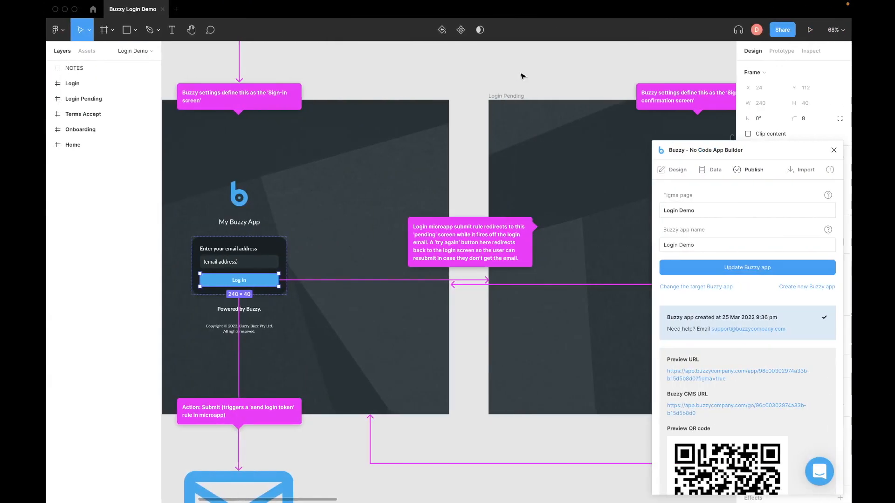
left_click(522, 64)
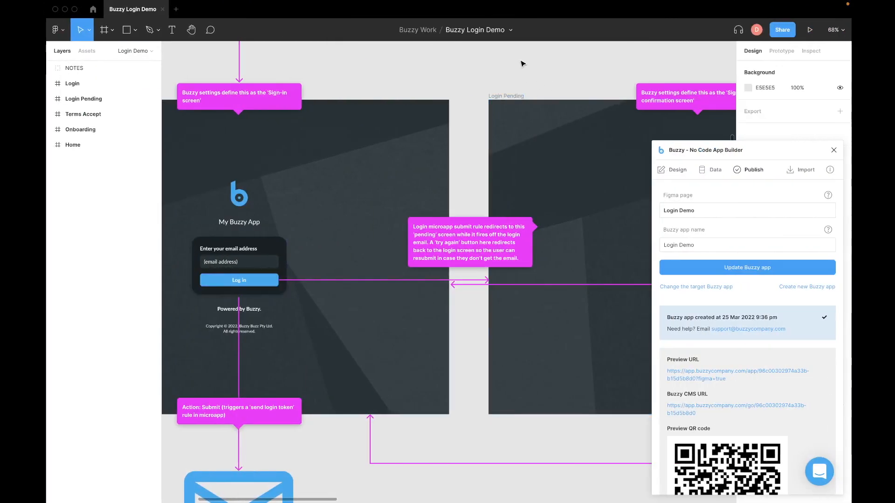
scroll(522, 63, "up", 2)
scroll(523, 64, "right", 2)
scroll(522, 63, "down", 5, "ctrl")
scroll(419, 57, "up", 2)
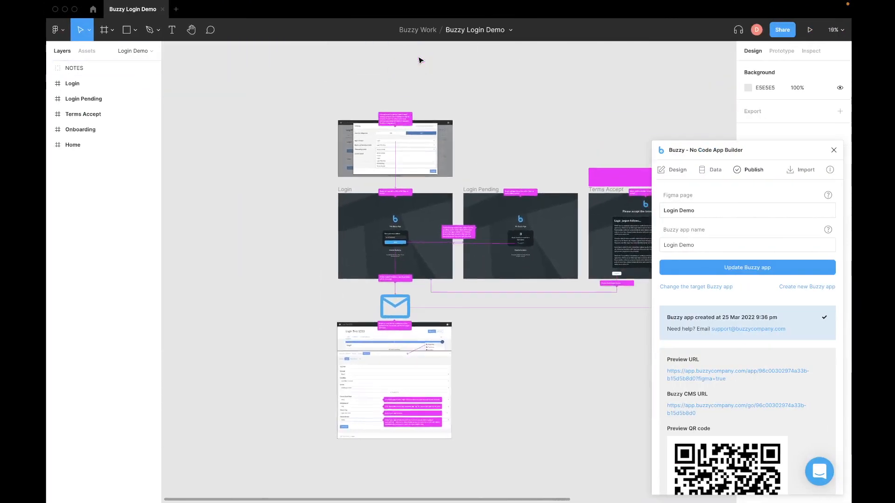
left_click(130, 67)
left_click(151, 68)
Step: Show the plugin's Design settings and expand the list of defined screens
scroll(308, 174, "down", 3)
scroll(308, 173, "right", 3)
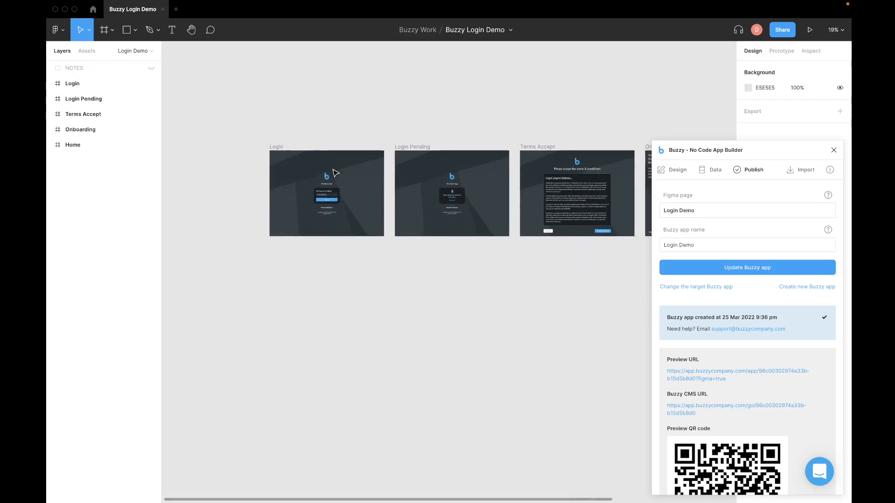
scroll(335, 173, "right", 3)
scroll(592, 275, "right", 2)
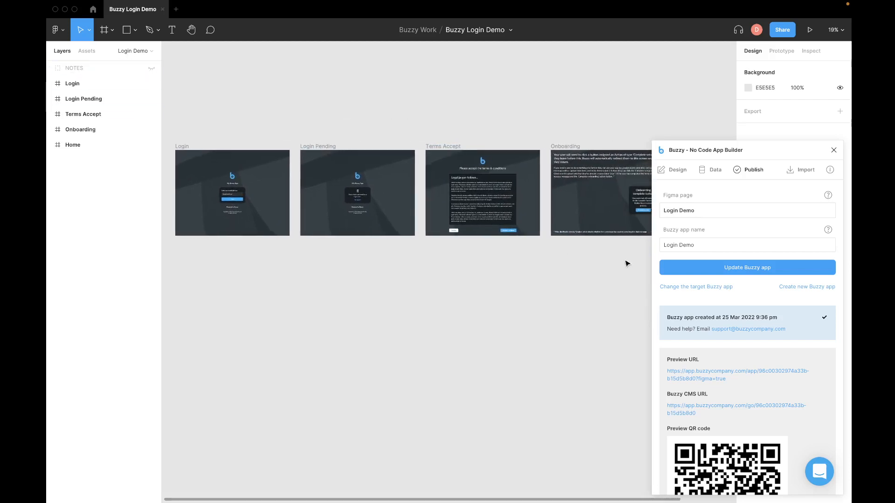
left_click(680, 173)
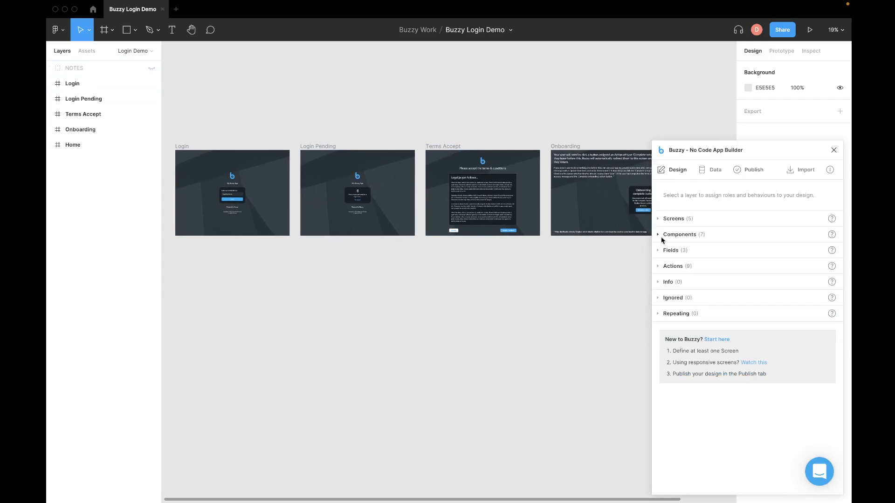
left_click(658, 220)
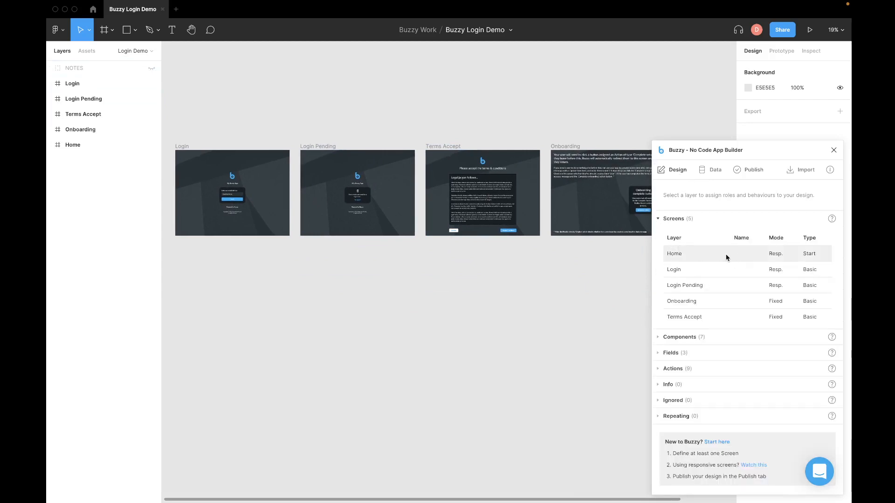
Step: Select the Home frame to view its screen settings, then deselect it to restore the overview
scroll(545, 291, "right", 10)
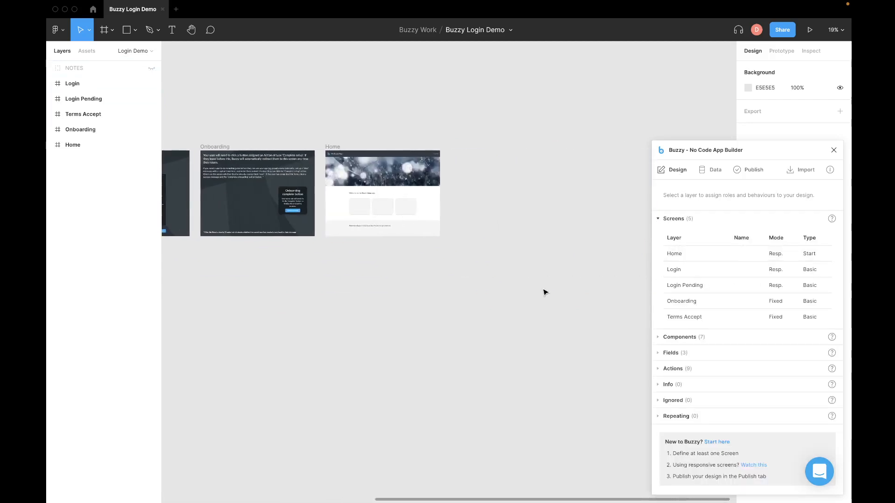
scroll(545, 293, "left", 1)
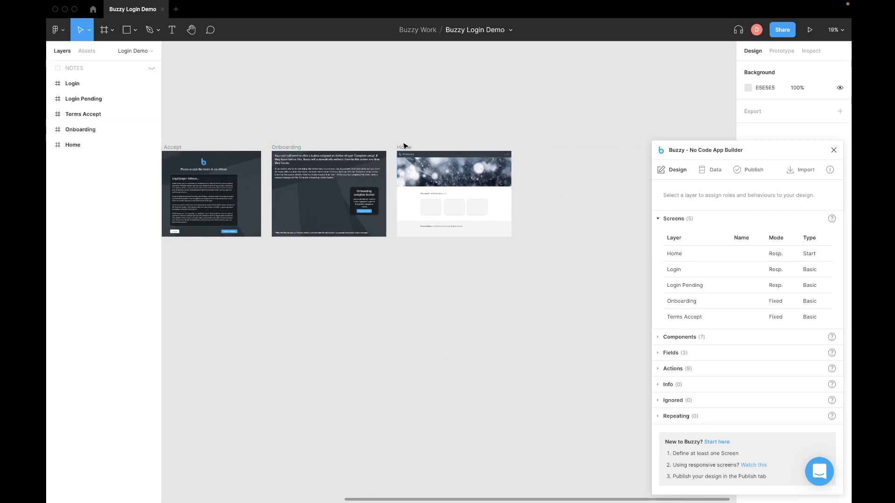
scroll(403, 146, "left", 5)
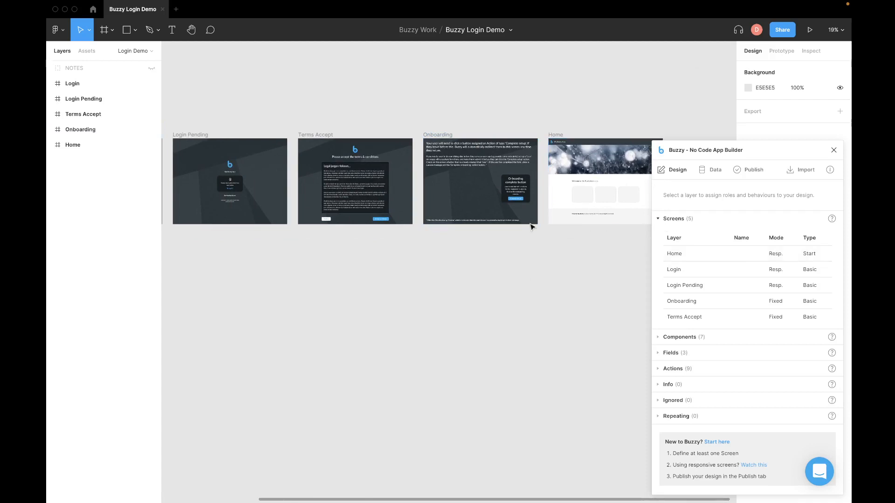
scroll(473, 101, "left", 2)
scroll(473, 101, "left", 8)
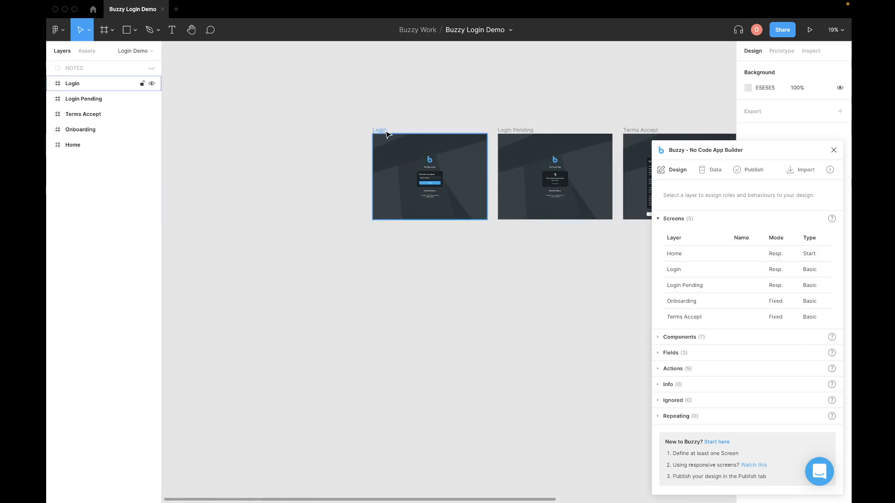
scroll(495, 102, "right", 4)
scroll(496, 101, "right", 1)
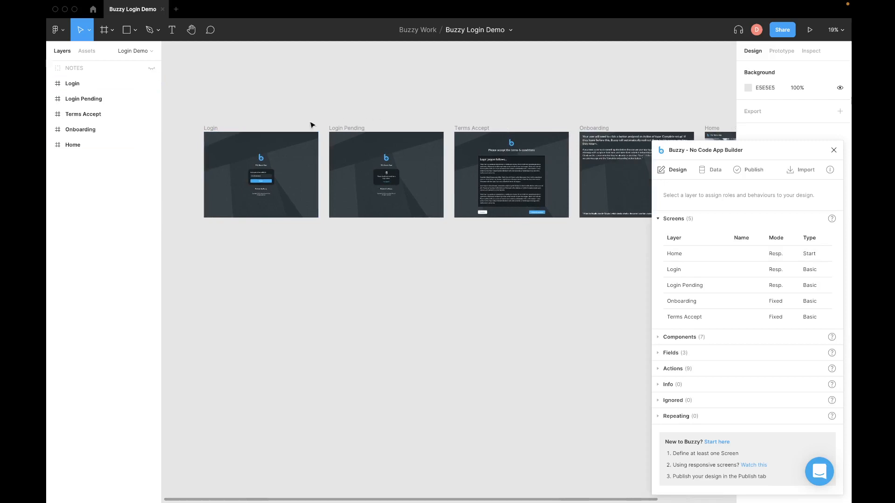
scroll(654, 99, "right", 2)
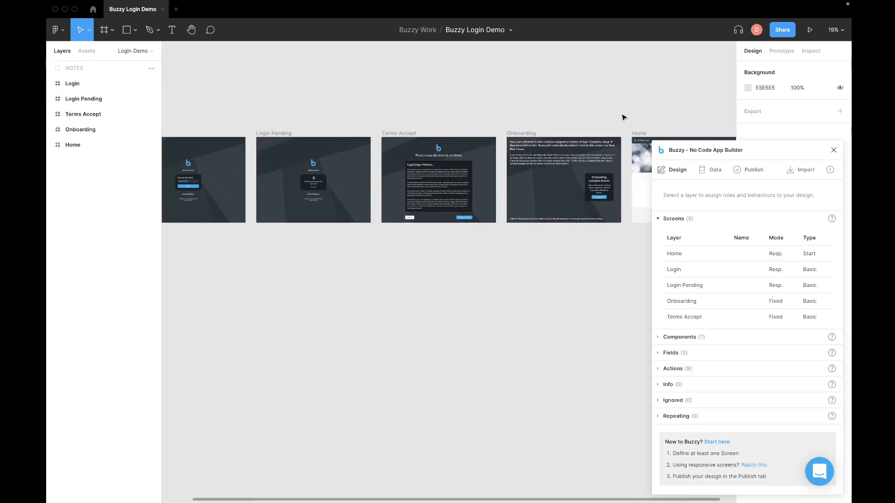
left_click(639, 134)
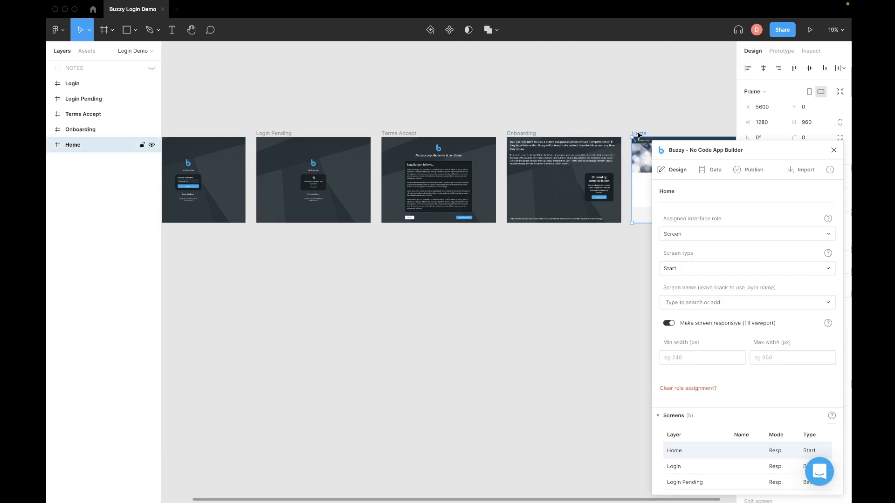
scroll(550, 116, "left", 2)
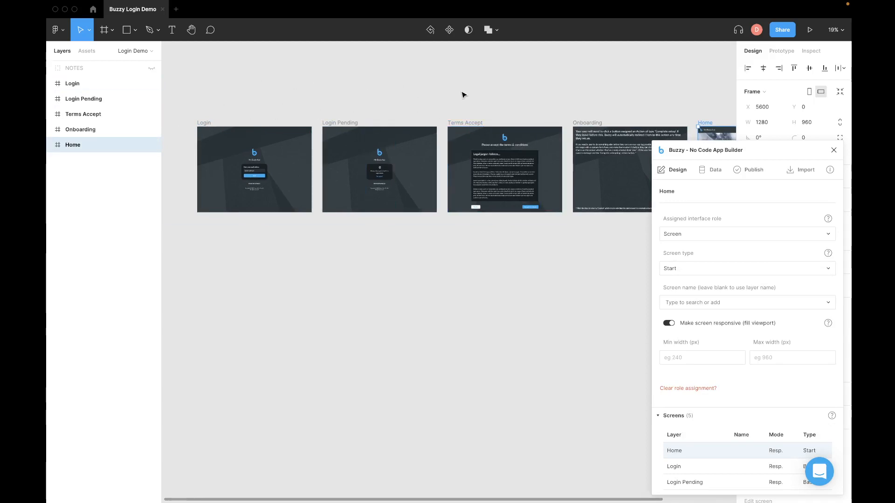
left_click(704, 95)
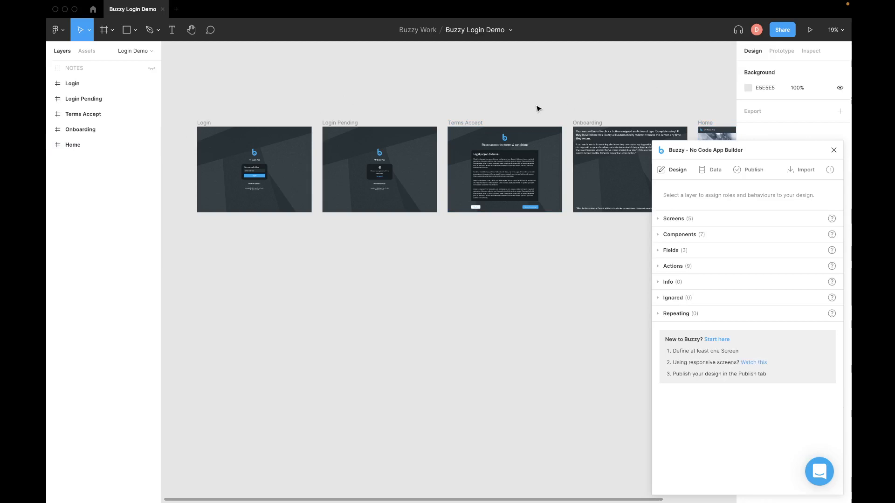
Step: In the browser, merge the Login Demo editor tab into the preview window and collapse the Buzzy sidebar
key("ctrl+Left")
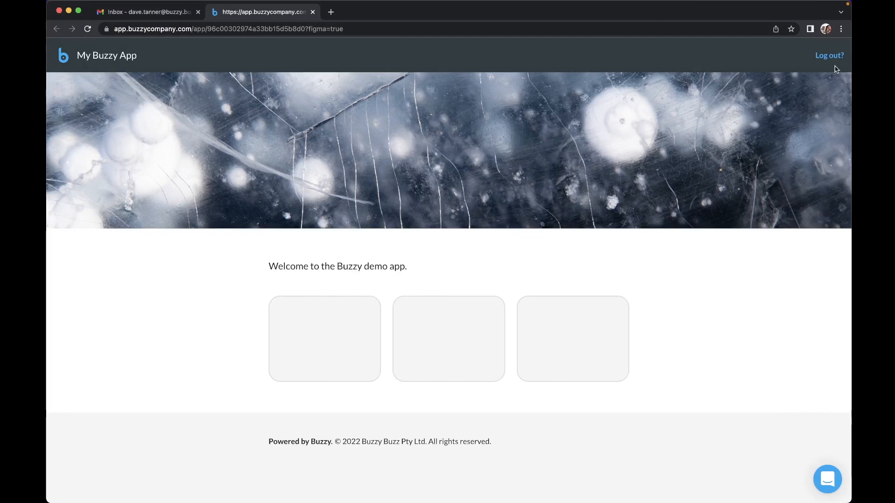
left_click_drag(849, 83, 845, 149)
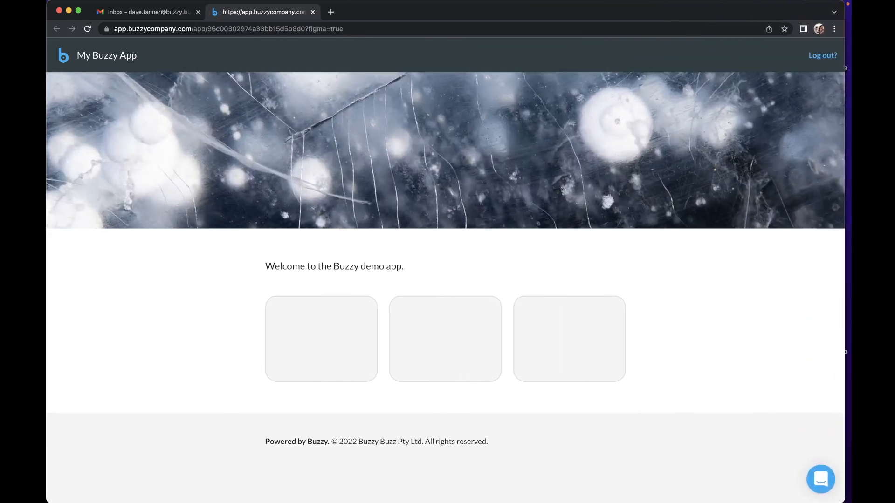
double_click(671, 16)
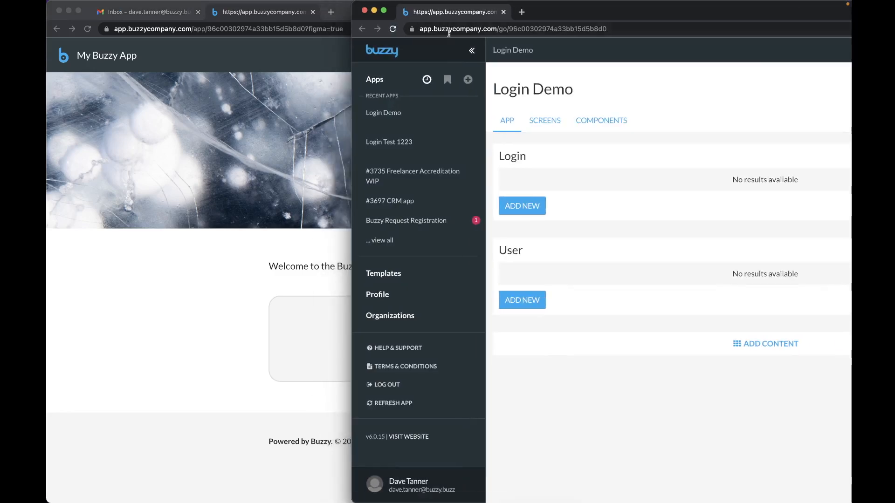
left_click_drag(452, 11, 289, 13)
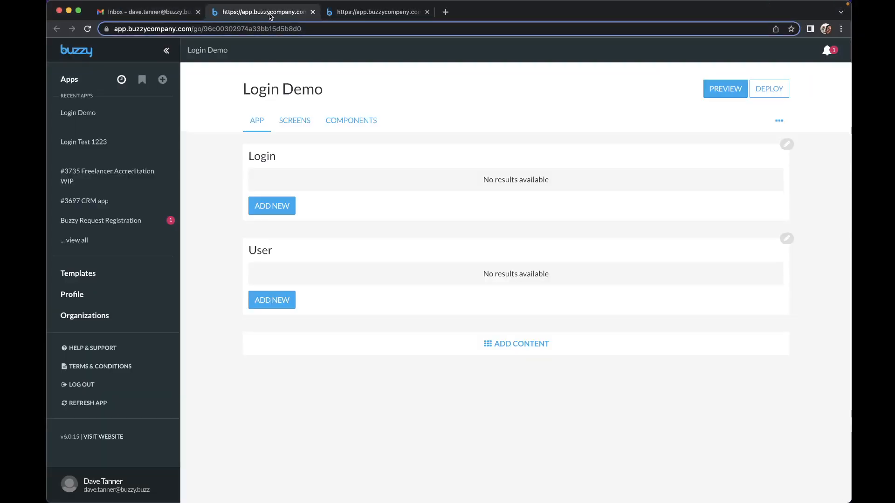
left_click(167, 51)
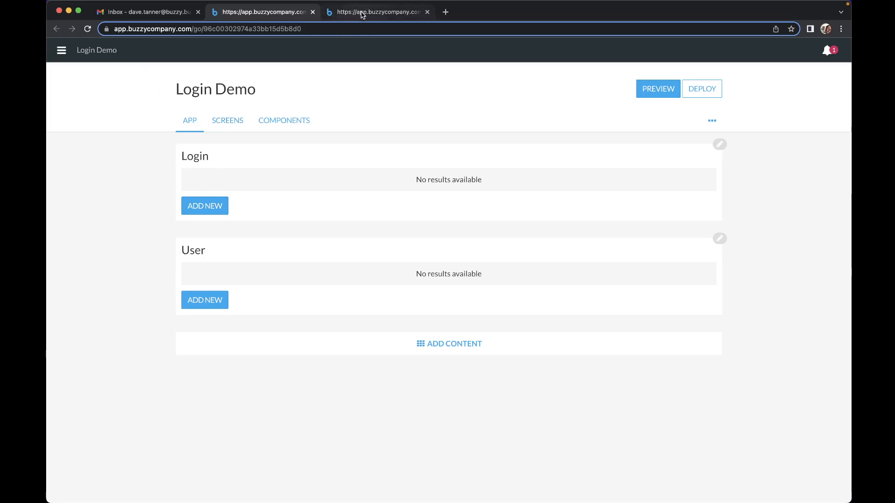
Step: Zoom in on the Login frame in Figma, then compare the My Buzzy App preview and Login Demo editor tabs
key("ctrl+Right")
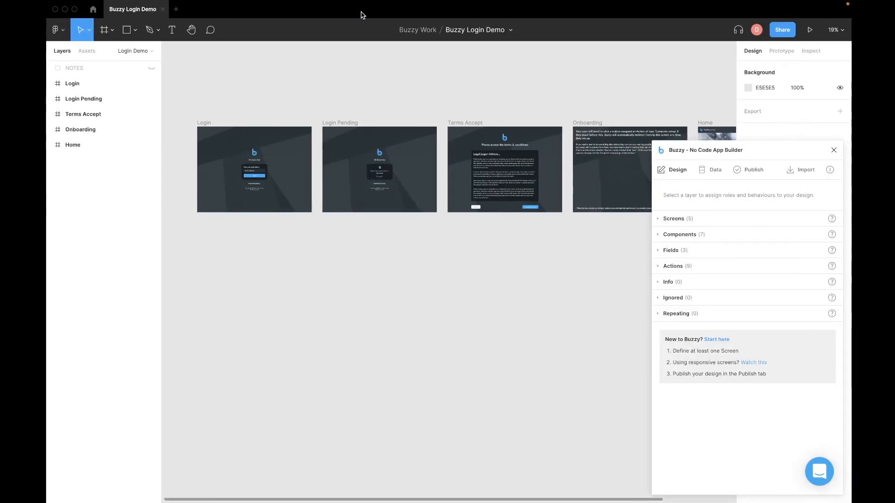
scroll(276, 176, "up", 10)
scroll(276, 176, "left", 4)
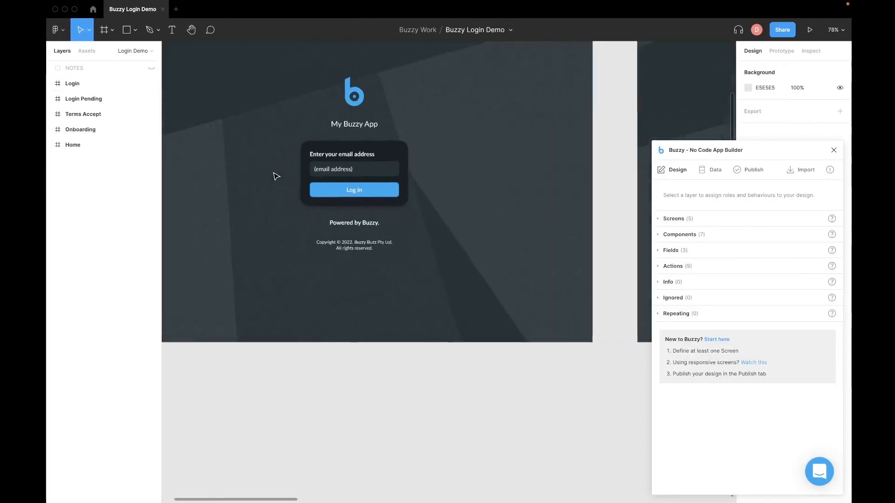
scroll(276, 176, "up", 3)
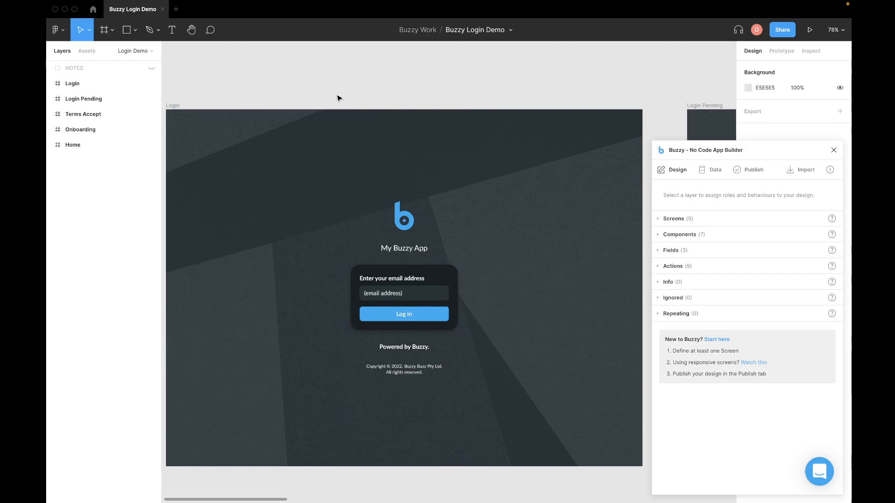
key("ctrl+Left")
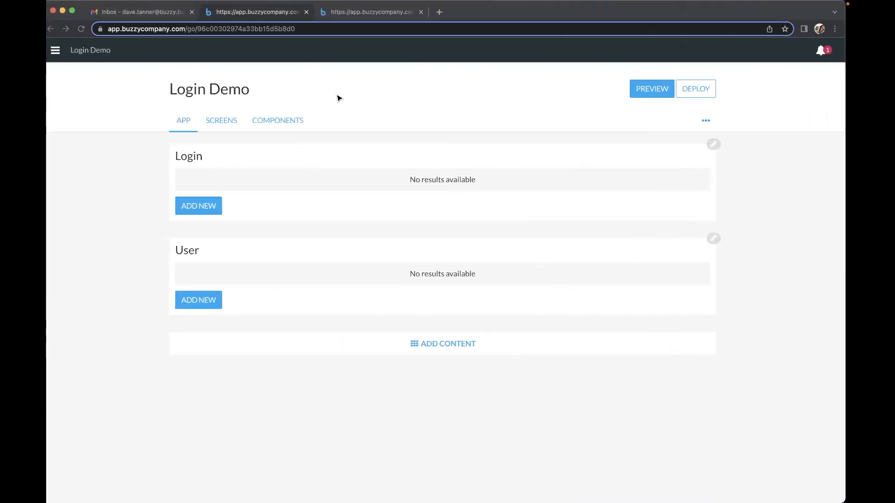
left_click(391, 14)
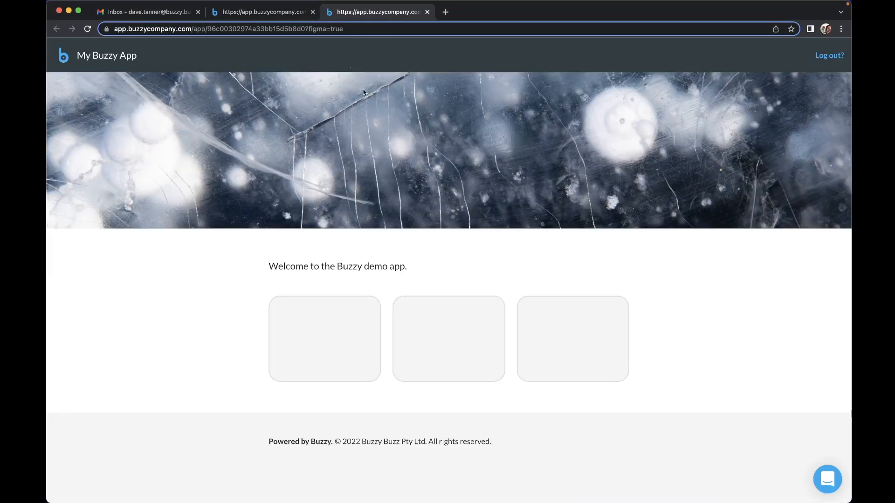
left_click(263, 14)
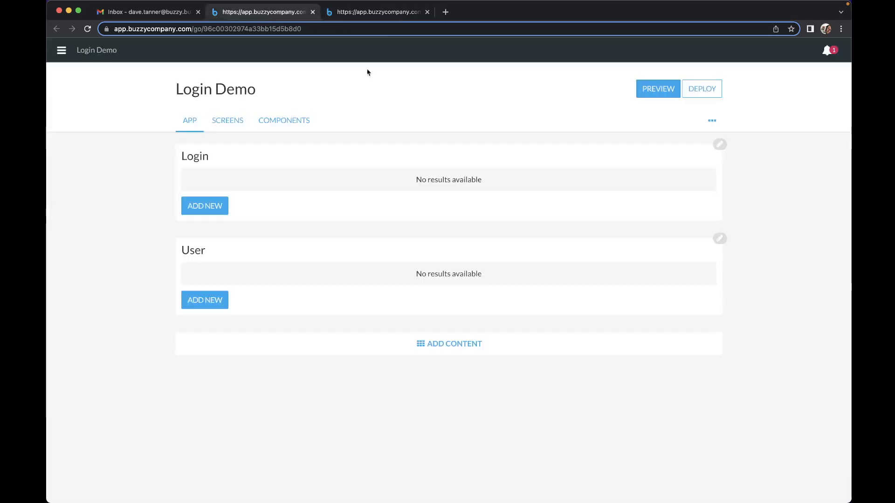
left_click(391, 14)
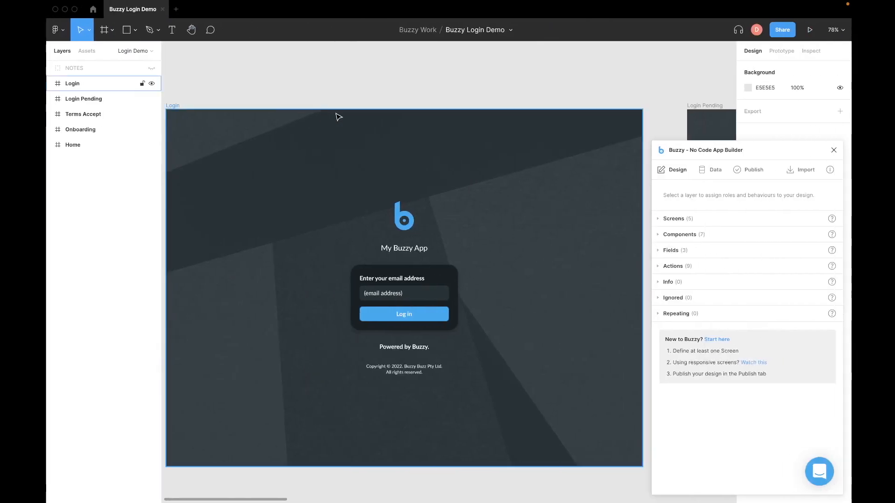
Step: Unhide the NOTES layer on the Login frame, then open the Login Demo editor's options menu
key("shift+1")
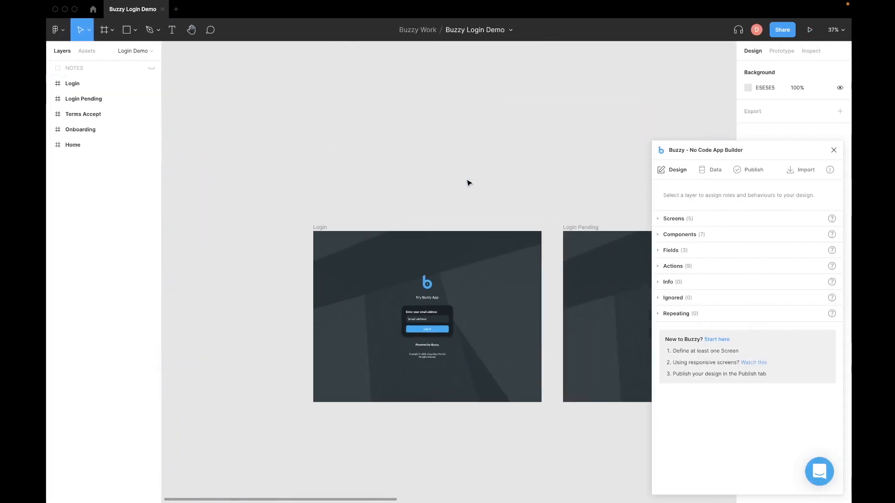
left_click(94, 84)
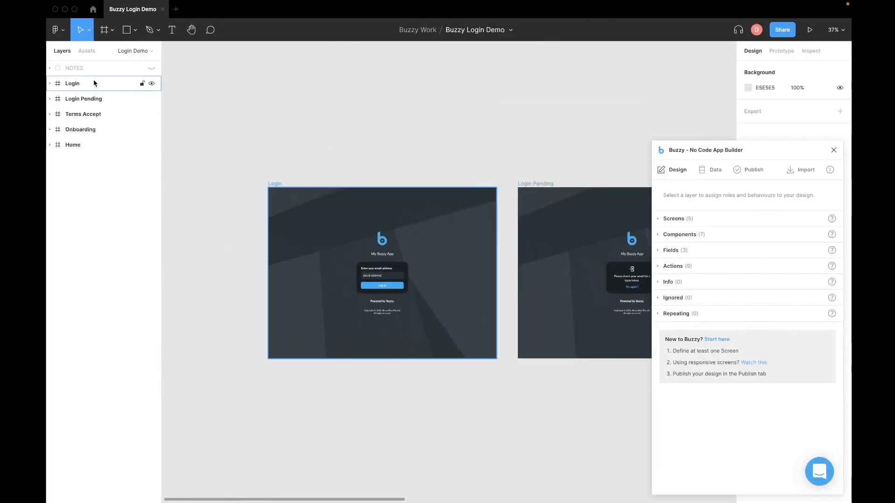
left_click(153, 69)
scroll(323, 139, "up", 2)
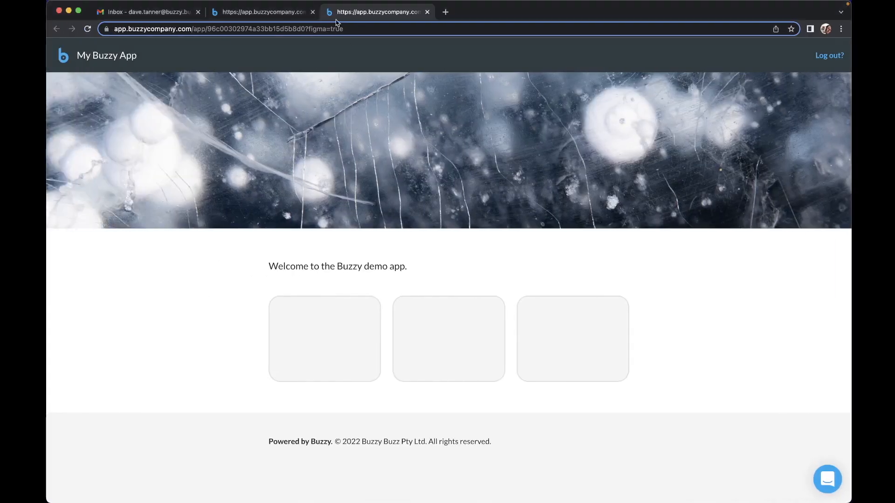
left_click(244, 15)
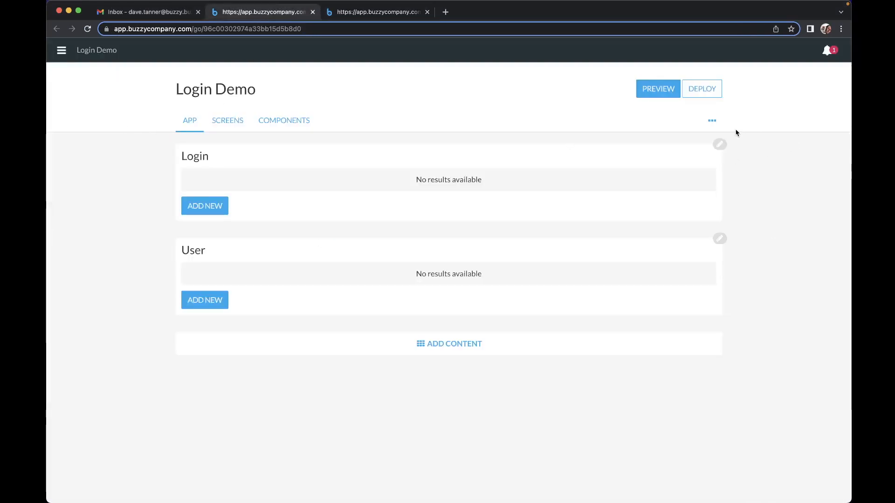
left_click(712, 121)
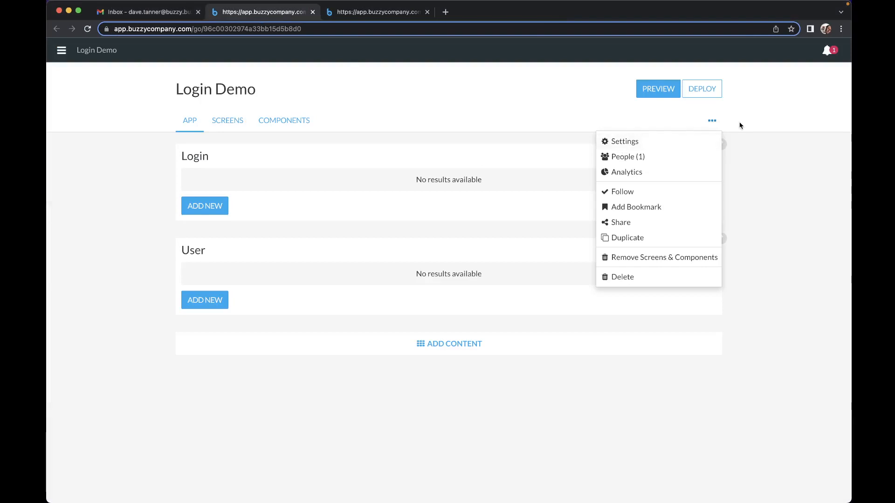
Step: In the Login Demo app settings, change the app's visibility from unlisted to private
left_click(614, 143)
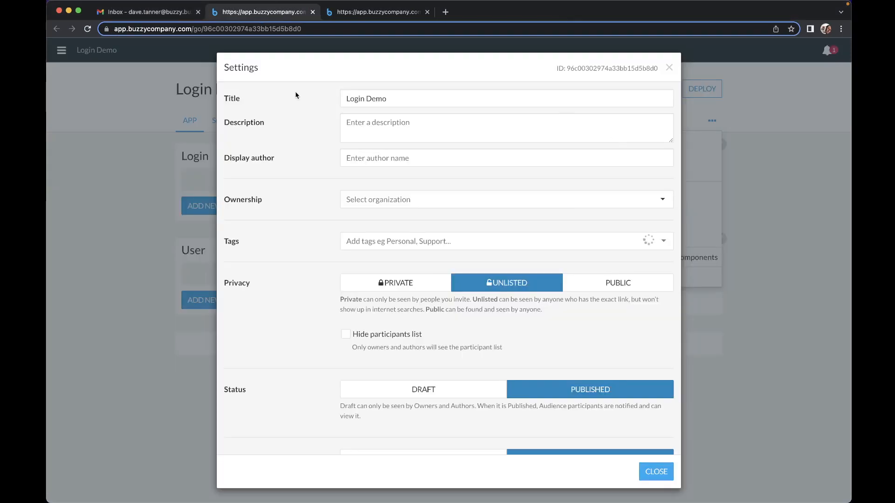
scroll(274, 127, "down", 3)
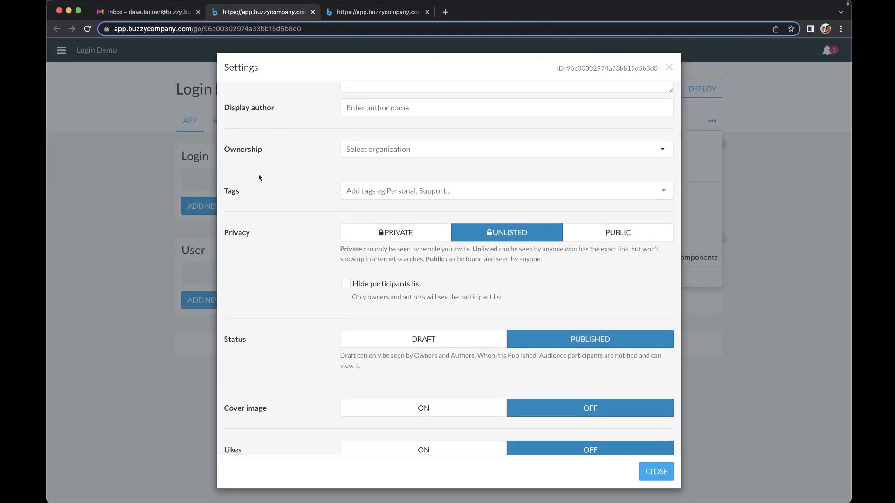
scroll(278, 200, "up", 3)
scroll(278, 200, "down", 10)
scroll(278, 192, "up", 4)
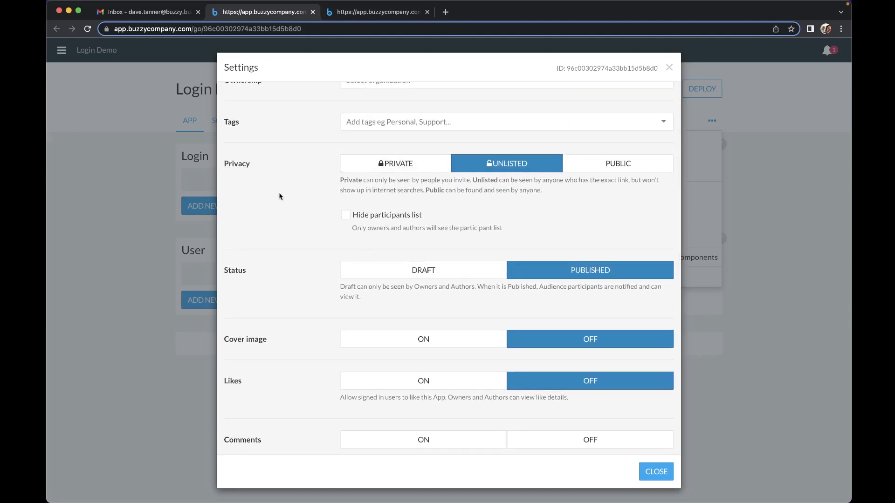
left_click(362, 170)
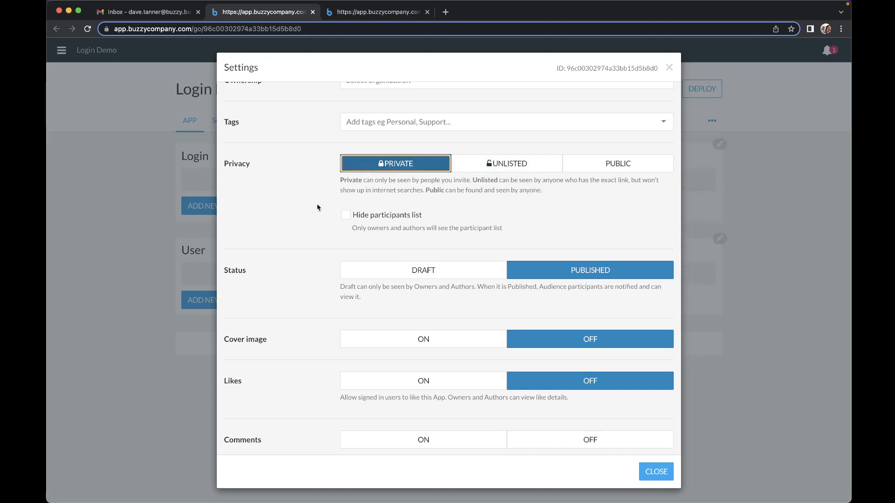
scroll(308, 196, "down", 3)
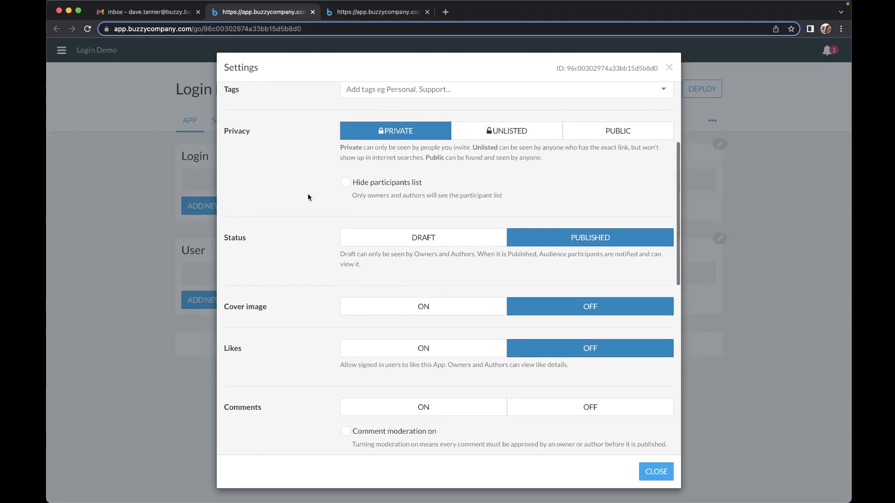
scroll(308, 194, "down", 5)
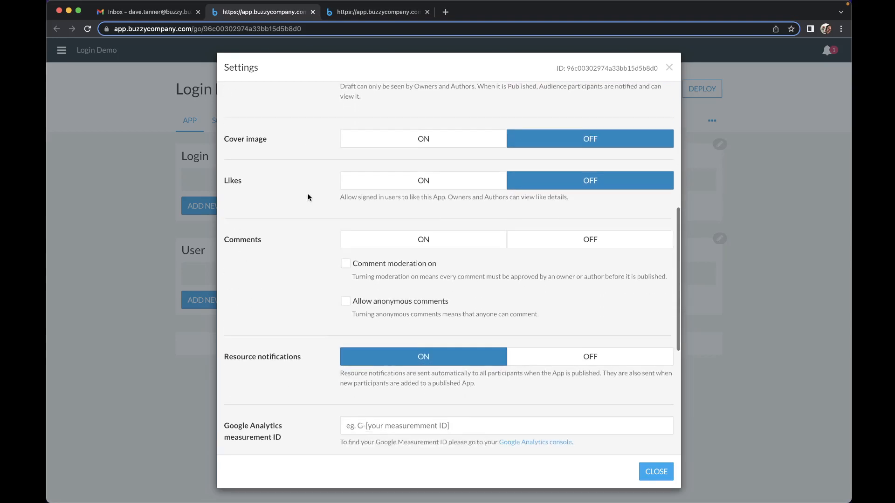
scroll(308, 194, "up", 7)
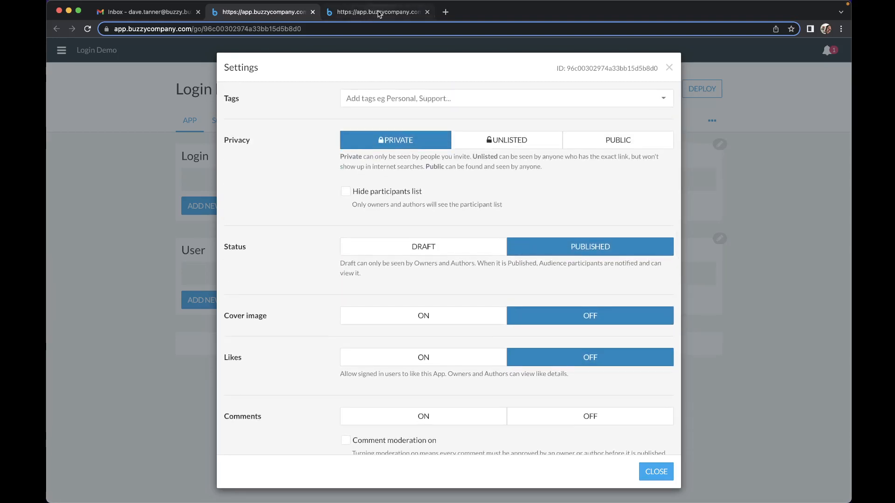
Step: Check the My Buzzy App preview page against the updated app settings
left_click(381, 13)
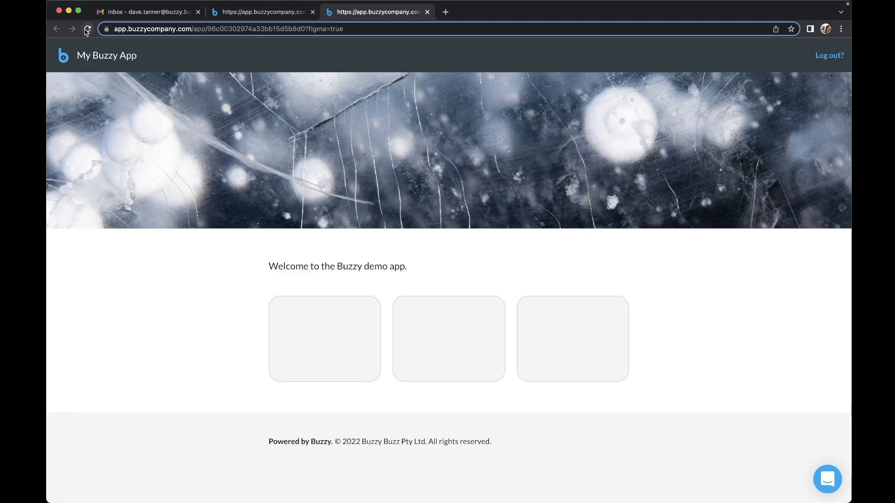
left_click(256, 13)
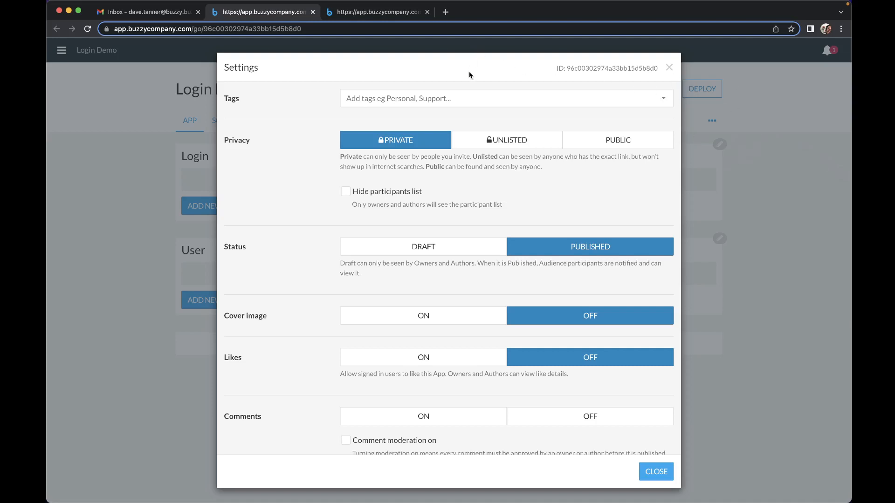
left_click(381, 12)
left_click(268, 15)
scroll(364, 203, "down", 5)
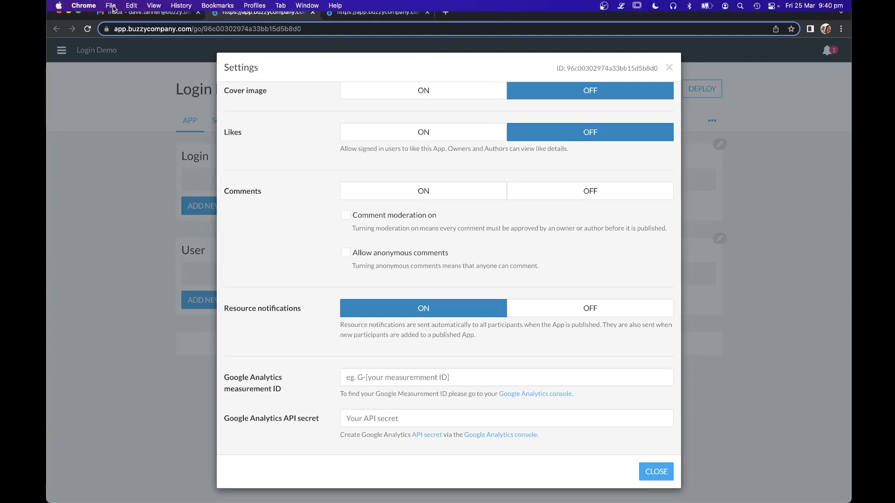
Step: Open a new Incognito window and reveal the live app's full ?figma=true address
left_click(112, 6)
left_click(139, 41)
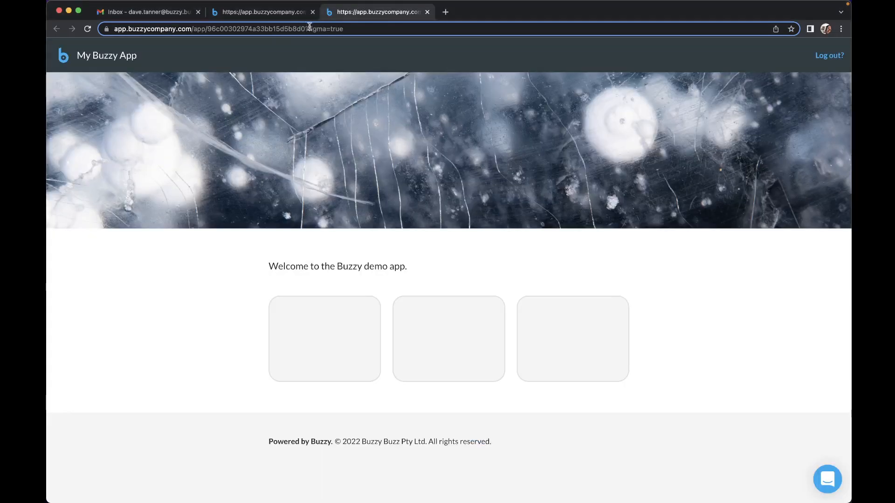
left_click(310, 28)
left_click(307, 31)
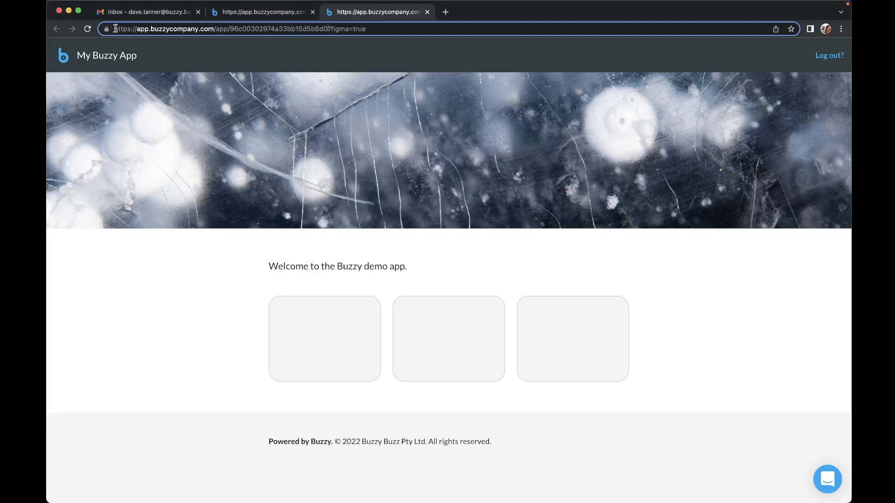
Step: Load the app address, without the figma parameter, in the private browser window
left_click_drag(114, 29, 328, 29)
key("super+c")
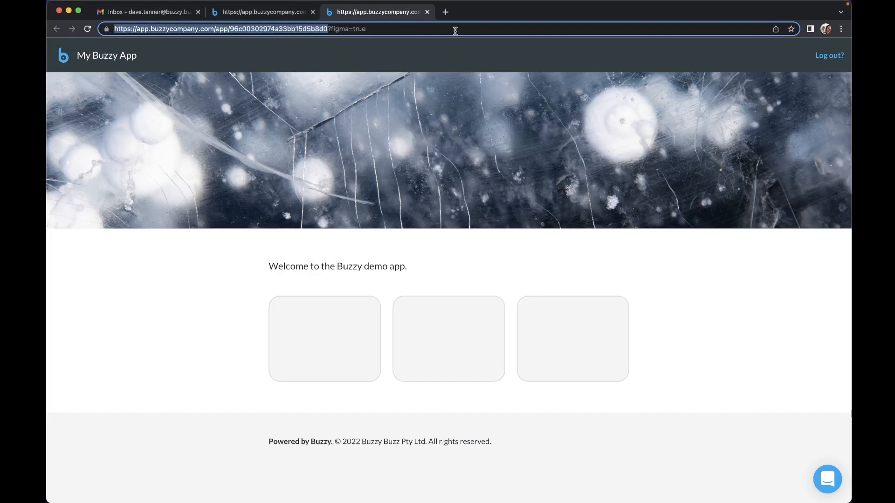
key("super+Tab")
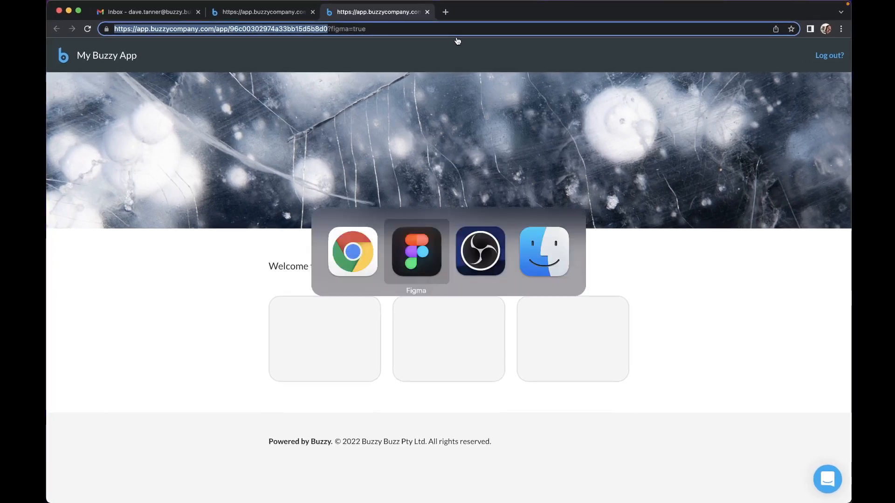
key("super+shift+Tab")
key("ctrl+Up")
left_click(348, 244)
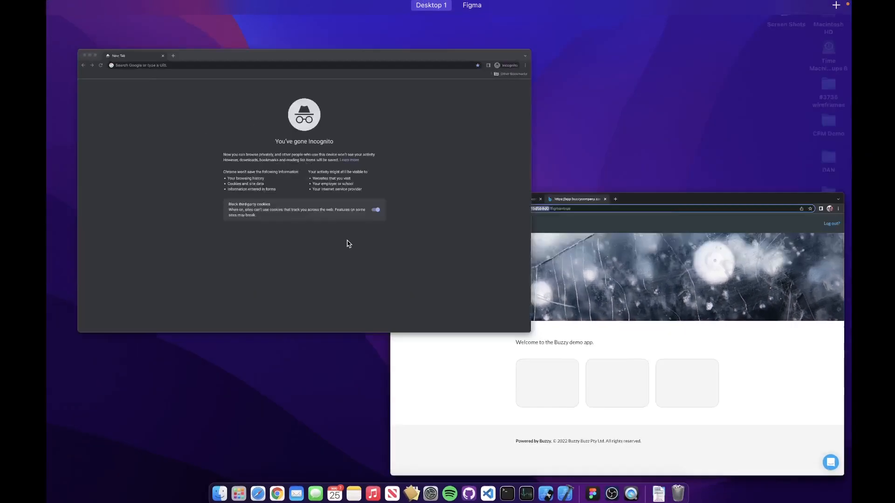
left_click(379, 145)
key("super+v")
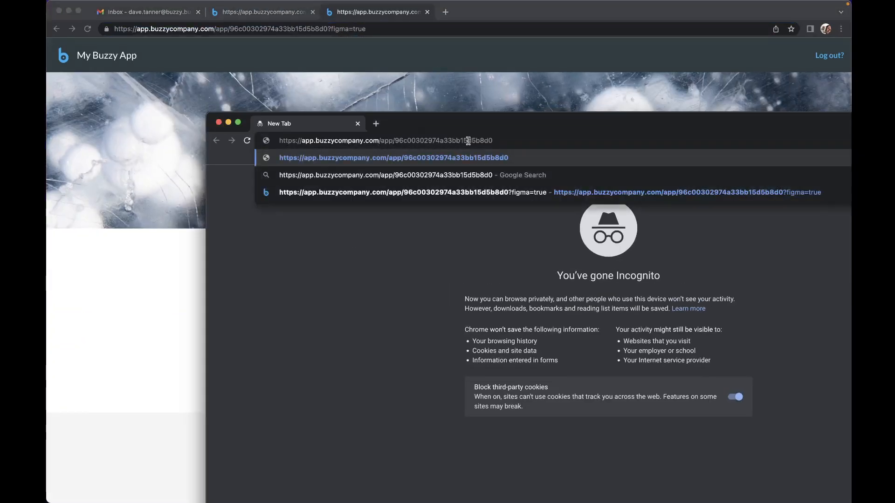
left_click_drag(507, 124, 377, 16)
key("Return")
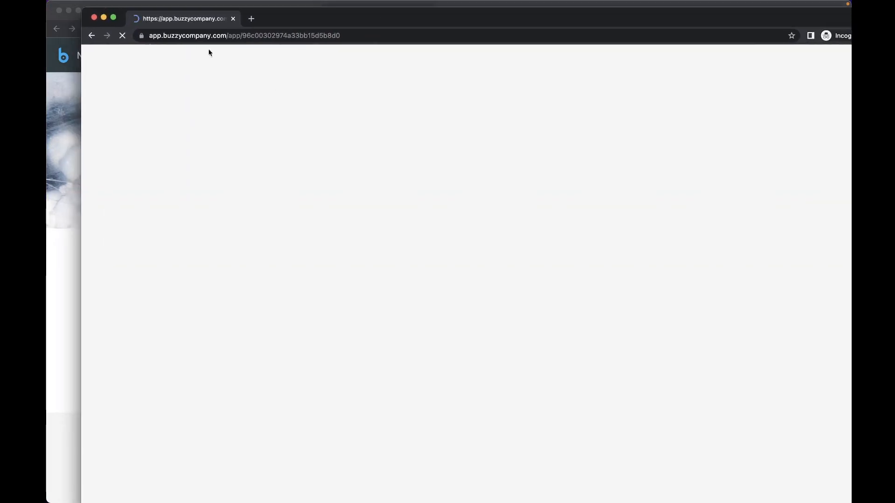
Step: Move and resize the private window to the top and dismiss the Do Not Disturb notice
left_click_drag(82, 9, 419, 86)
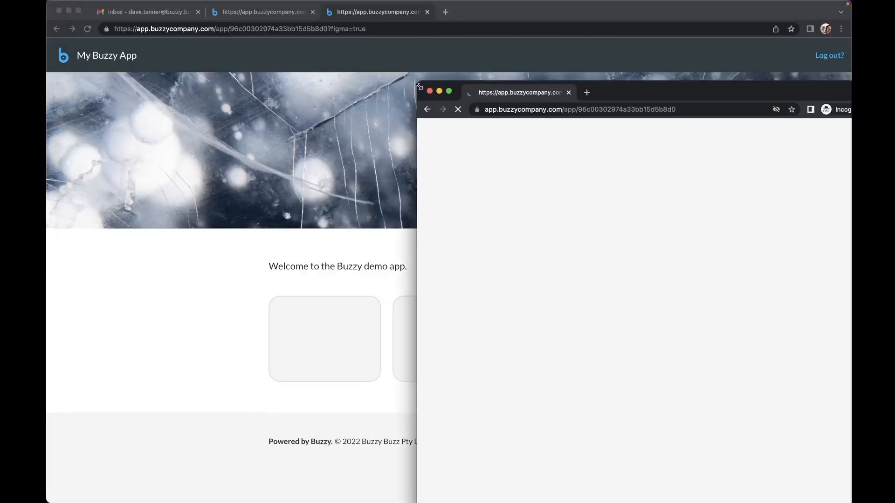
left_click_drag(625, 88, 574, 6)
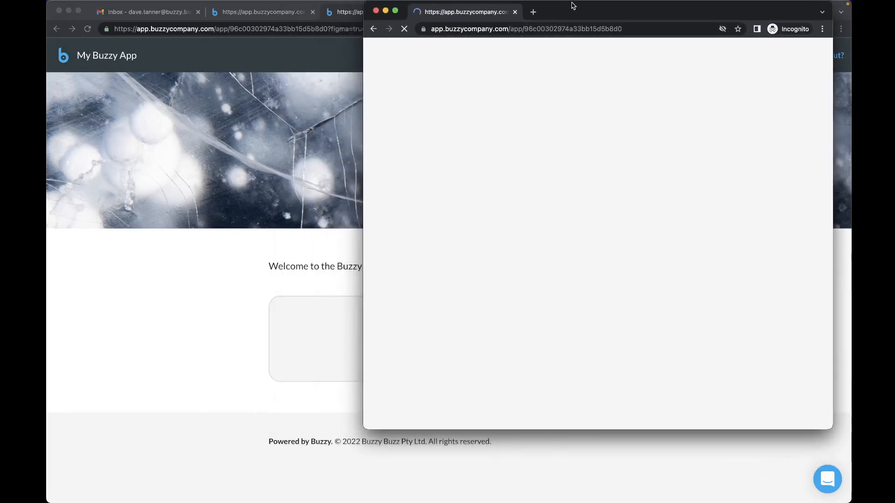
left_click_drag(829, 424, 837, 493)
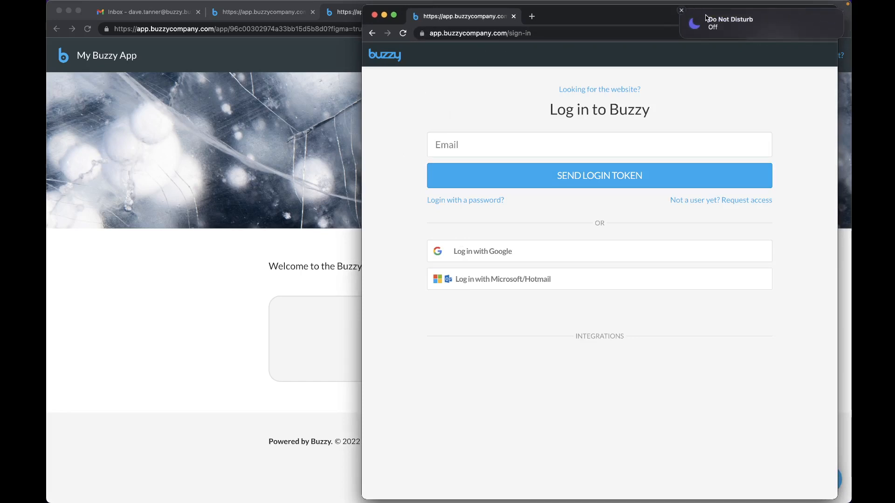
left_click(682, 11)
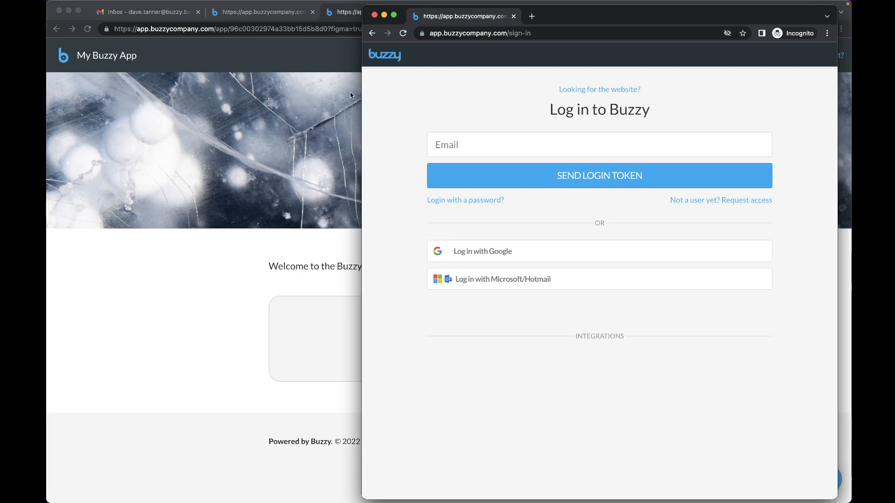
Step: Set the Sign-in screen to Login and the Sign-in confirmation screen to Login Pending
left_click(281, 15)
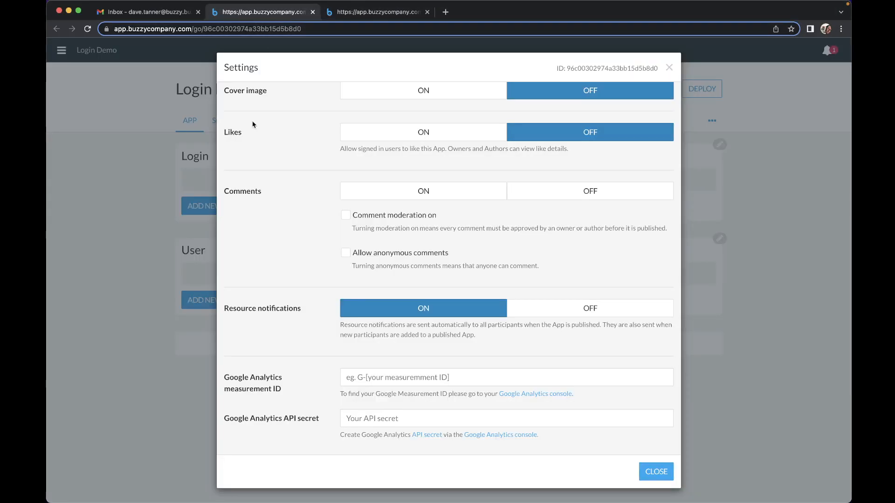
scroll(449, 255, "down", 5)
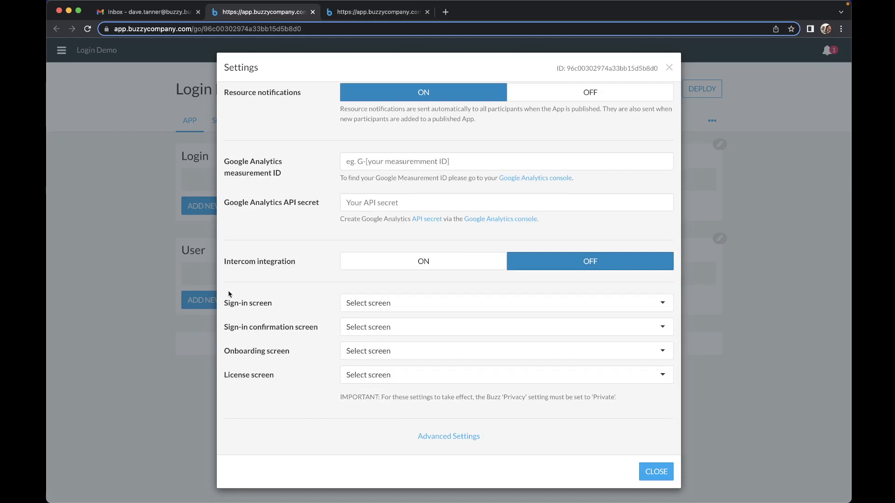
left_click(409, 299)
left_click(367, 356)
left_click(359, 331)
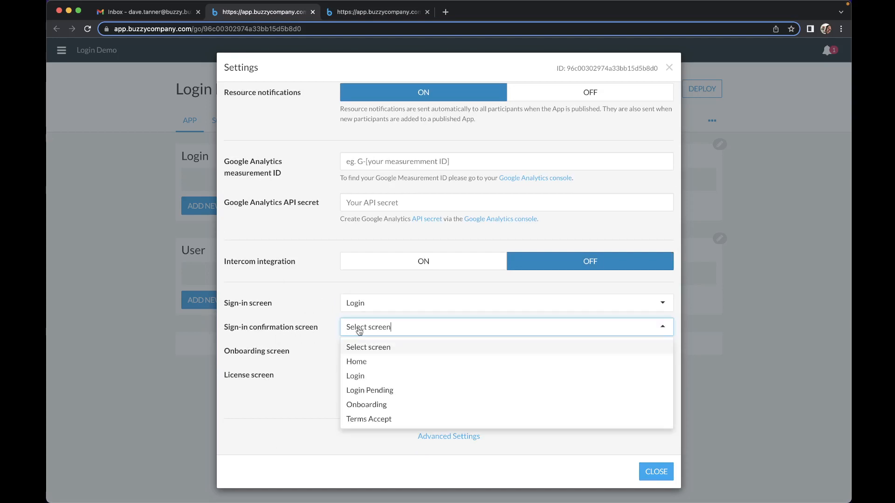
left_click(373, 394)
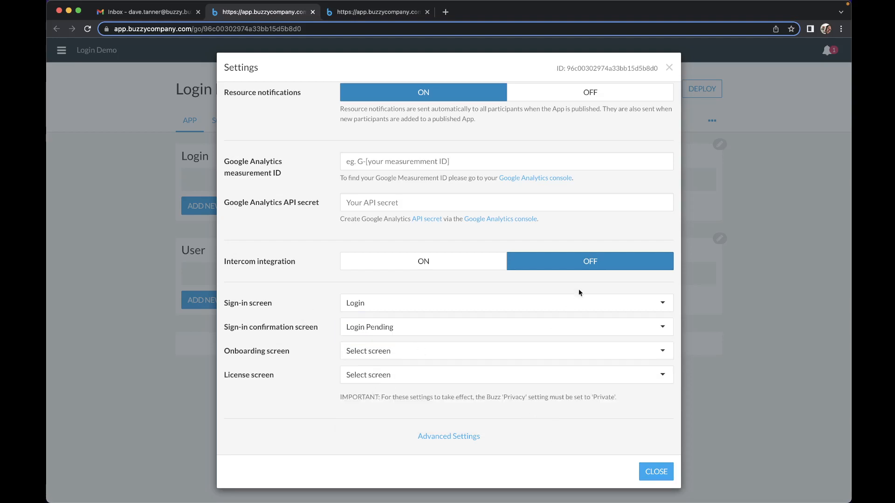
Step: Reload the private sign-in window, then return to the live app page in the main browser
key("ctrl+Up")
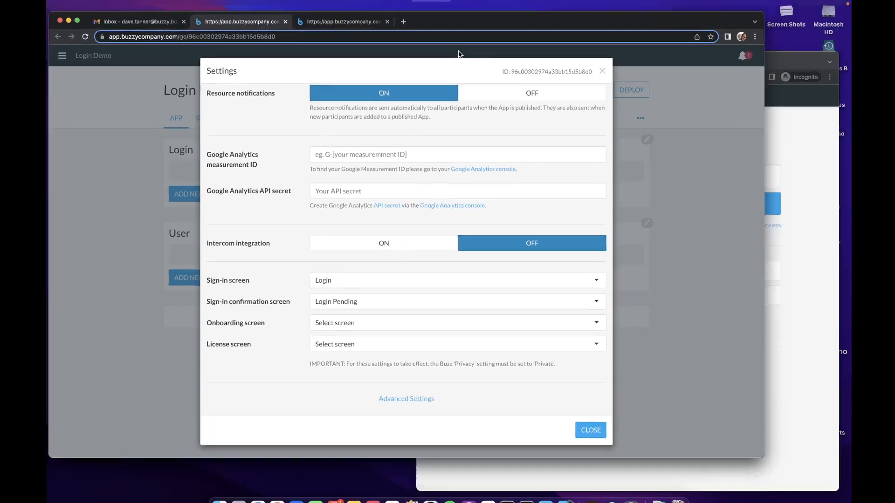
left_click(611, 202)
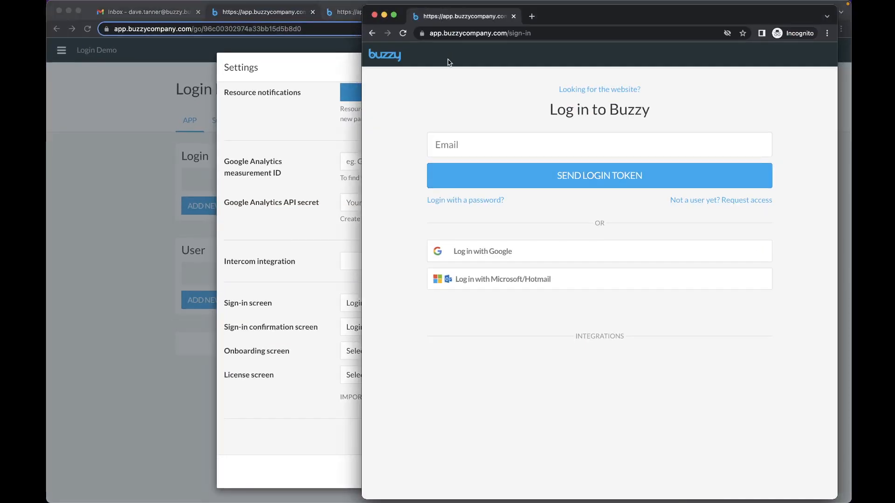
left_click(403, 34)
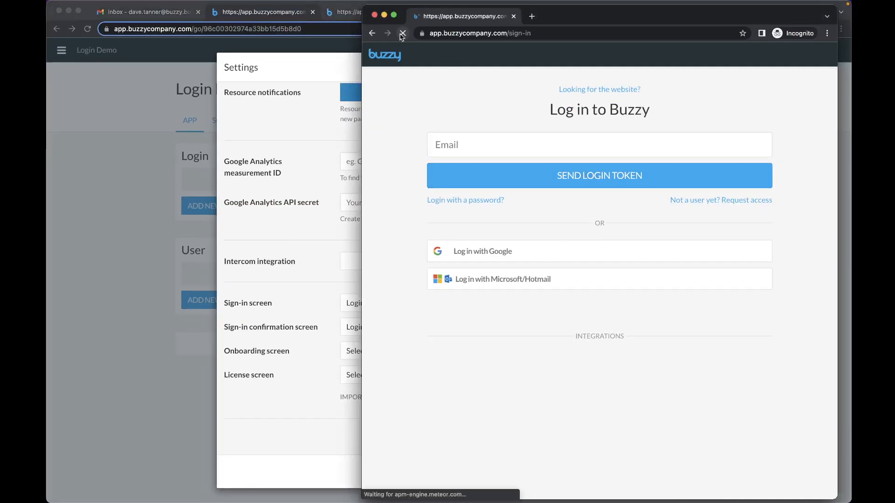
left_click(299, 29)
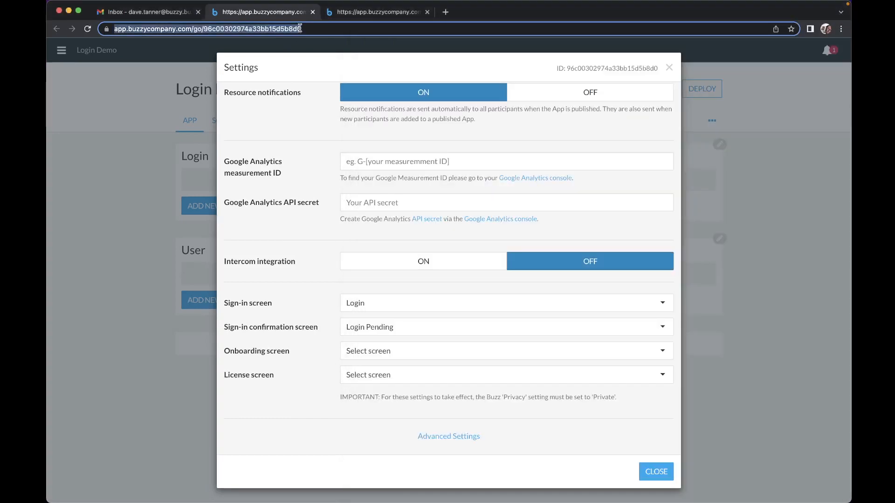
left_click(365, 17)
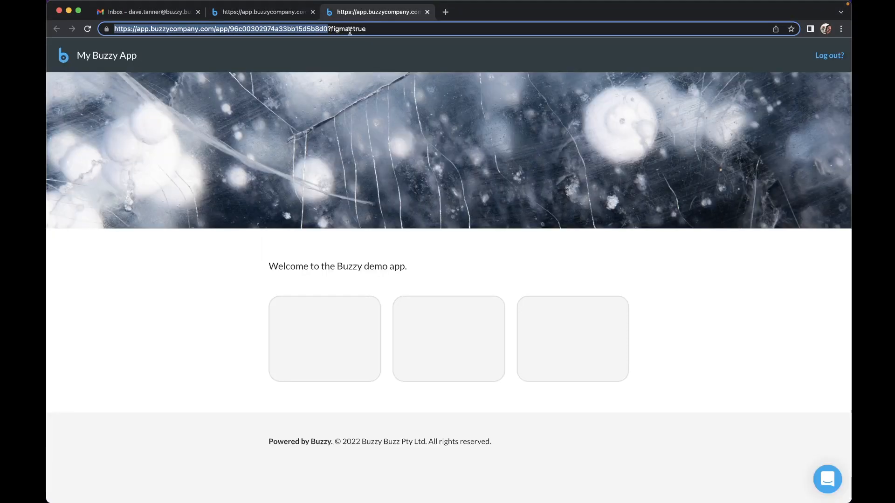
Step: Load the pasted app address in the private window to reach the custom login page
key("ctrl+Up")
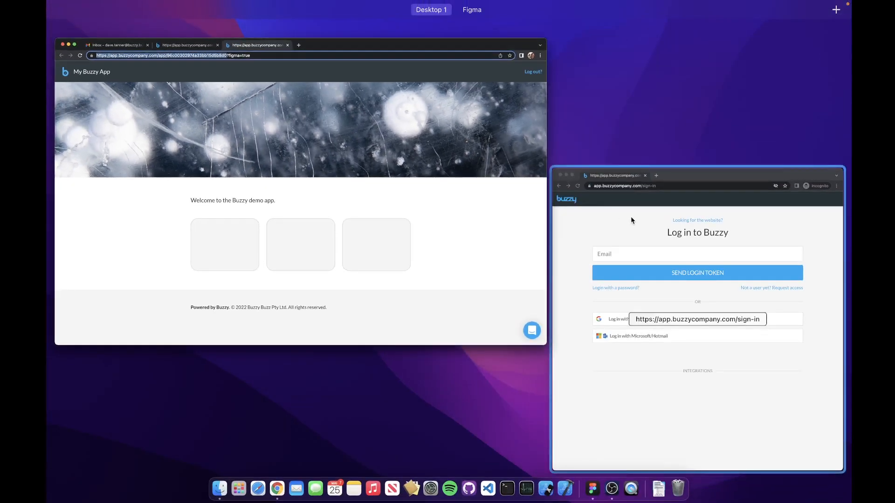
left_click(631, 220)
left_click(551, 34)
key("super+v")
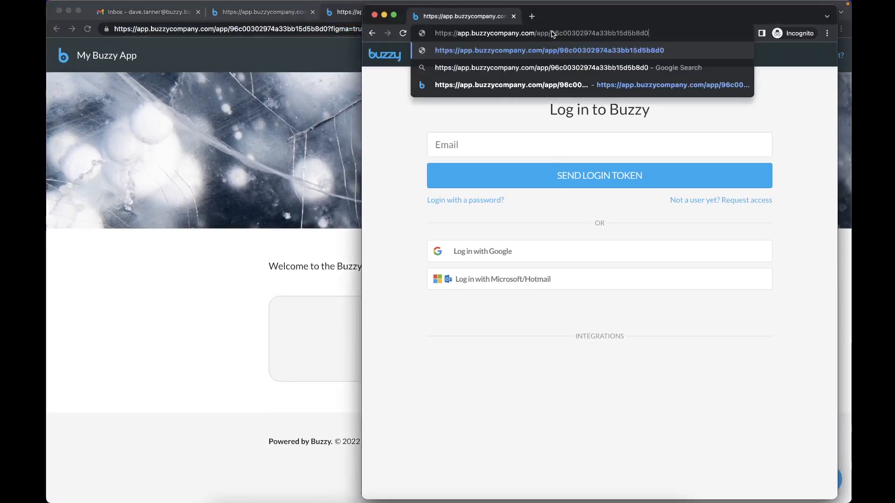
key("Return")
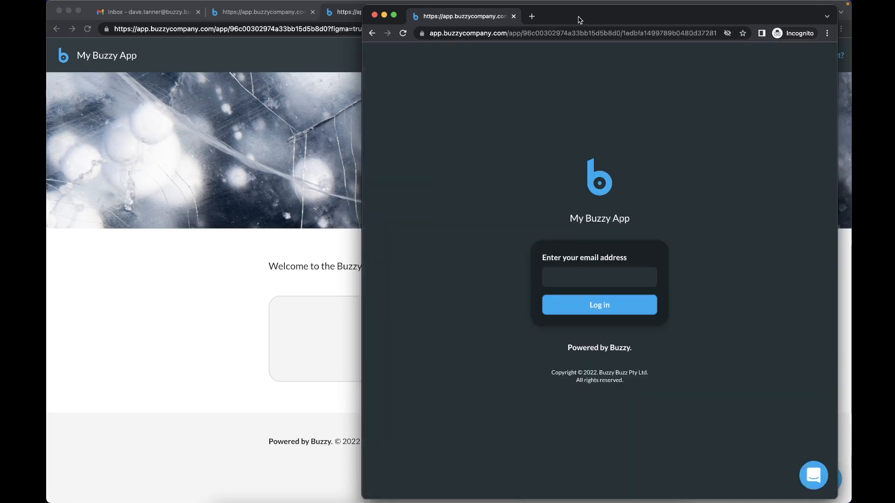
mouse_move(580, 20)
left_mouse_down()
mouse_move(555, 36)
mouse_move(578, 15)
mouse_move(558, 29)
mouse_move(566, 20)
left_mouse_up()
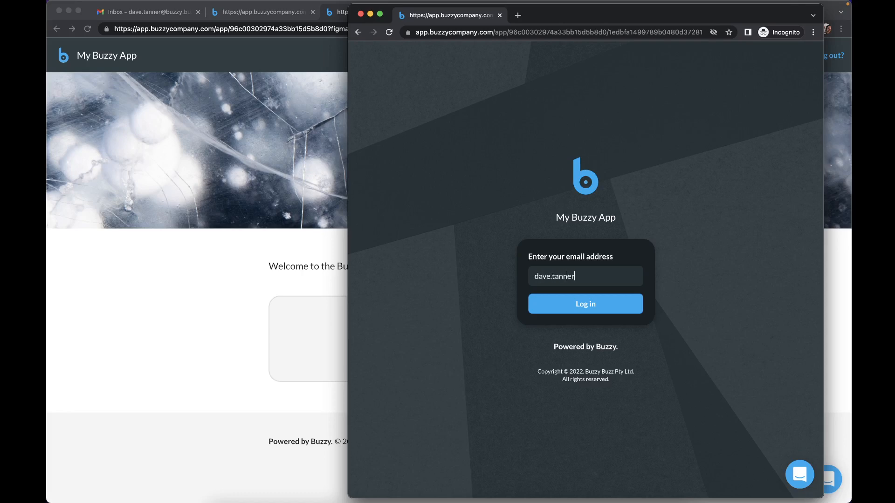
Step: Correct the email address and request a login token, then return to the main browser
key("BackSpace")
key("BackSpace")
type("@b")
left_click(586, 305)
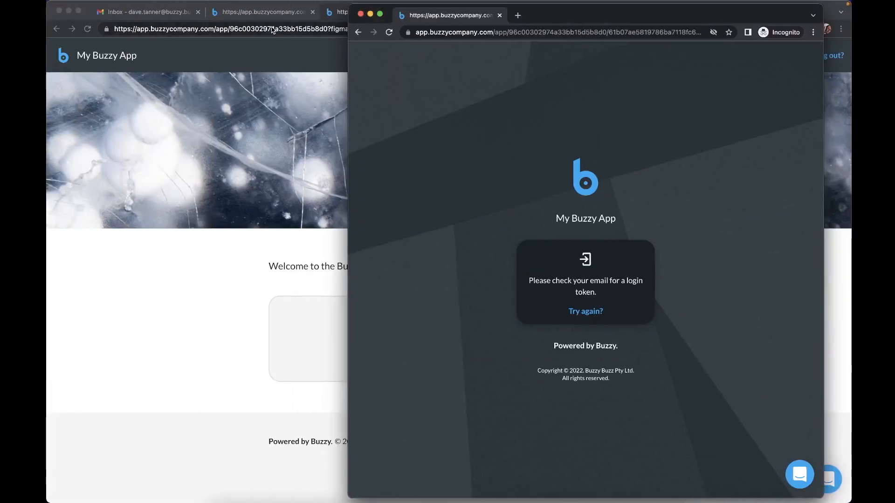
left_click(275, 11)
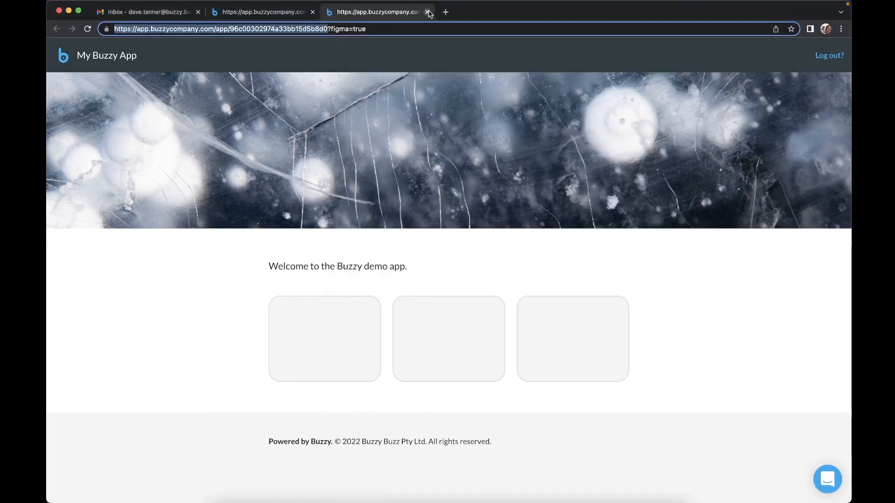
Step: Close the live app page and settings dialog, glance at Figma, and return to the Buzzy browser
left_click(427, 12)
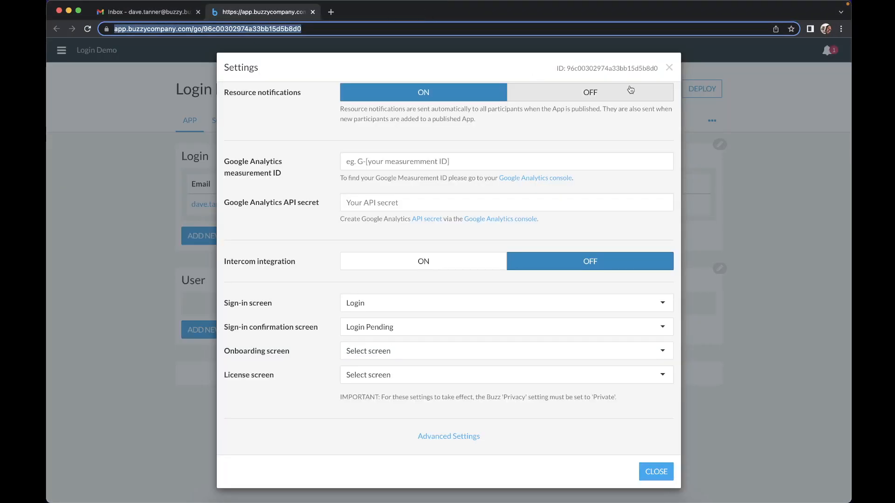
left_click(669, 68)
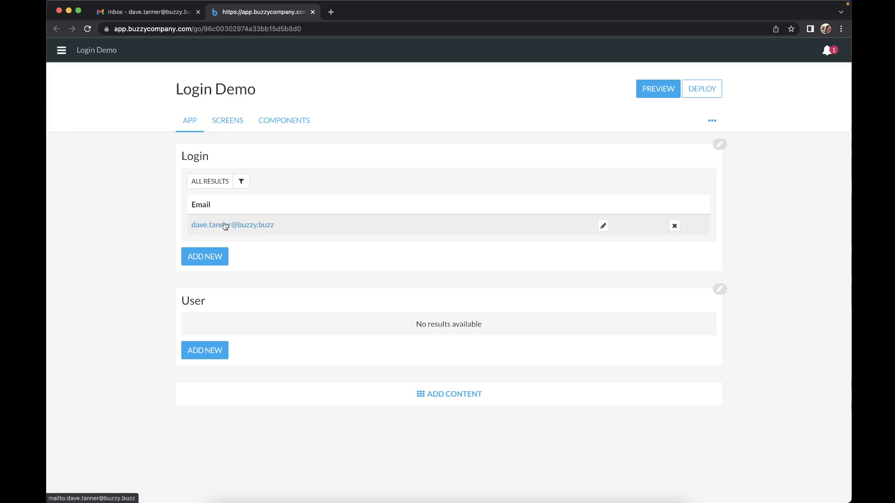
key("ctrl+Right")
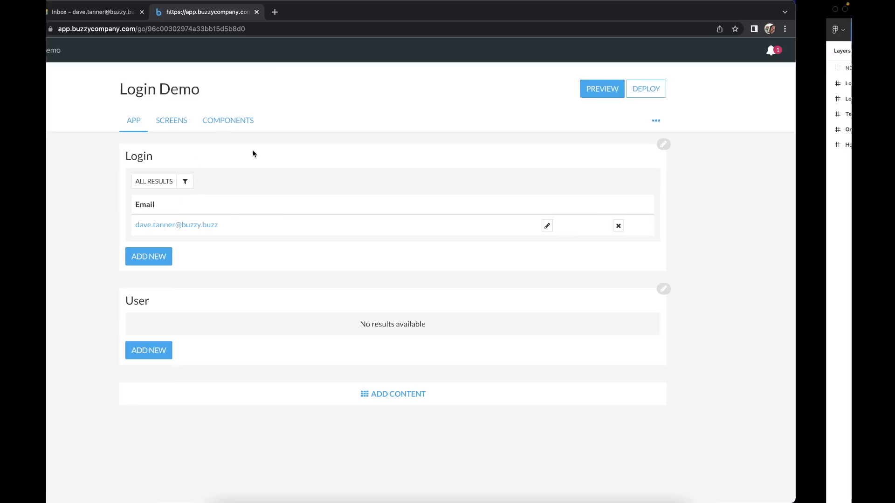
scroll(352, 341, "down", 5)
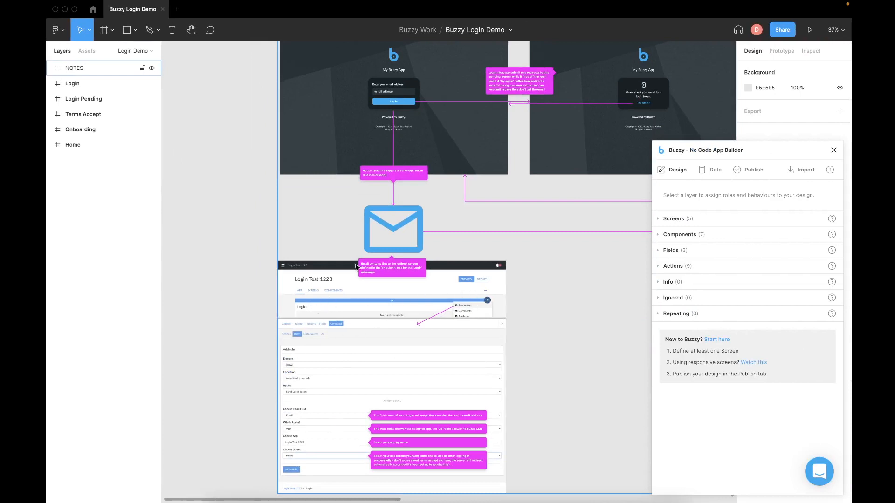
key("ctrl+Left")
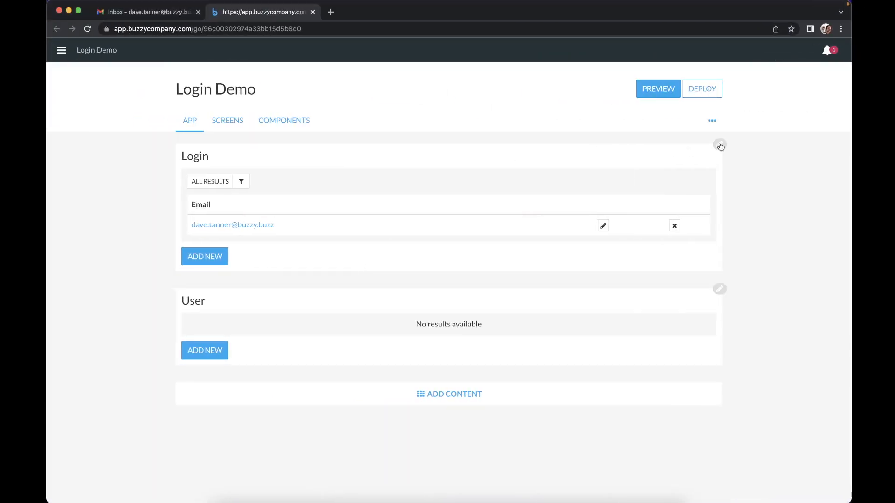
Step: Open the Rules section in the Login list's advanced properties
left_click(720, 146)
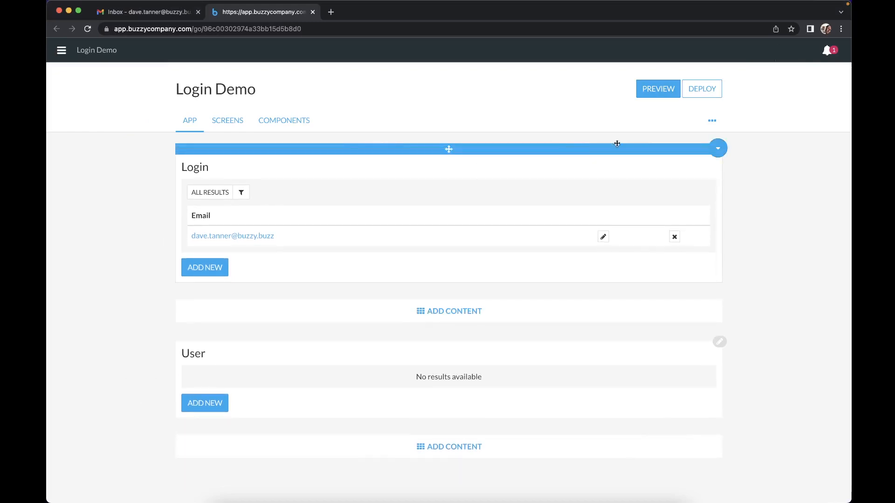
left_click(722, 146)
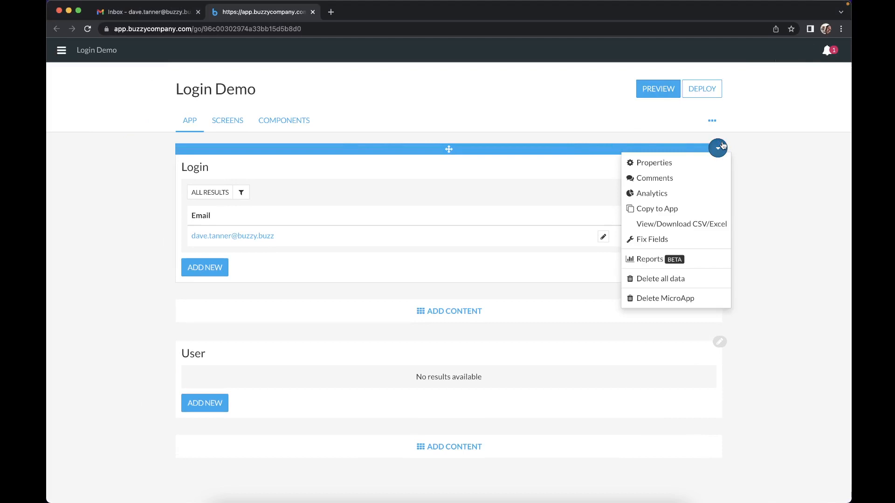
left_click(668, 163)
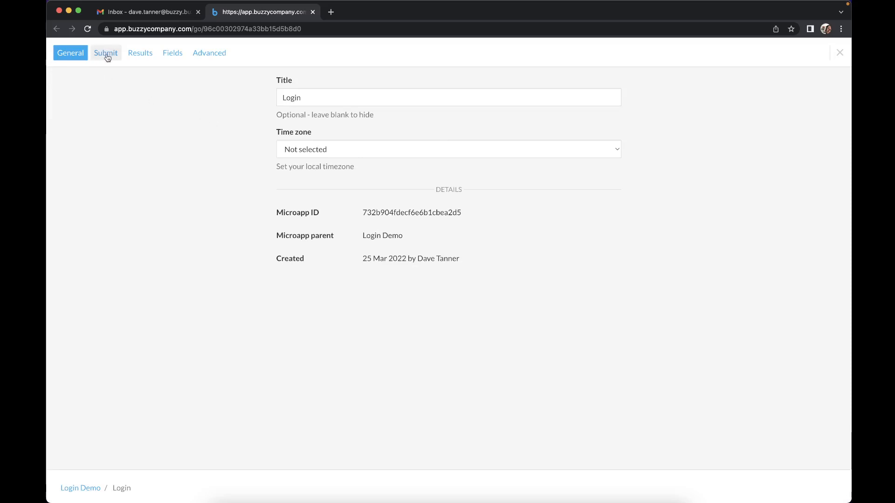
left_click(210, 56)
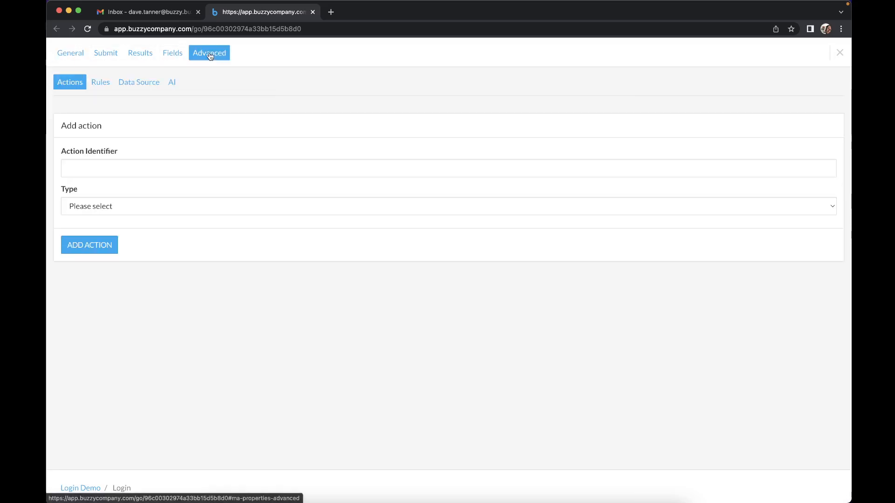
left_click(101, 83)
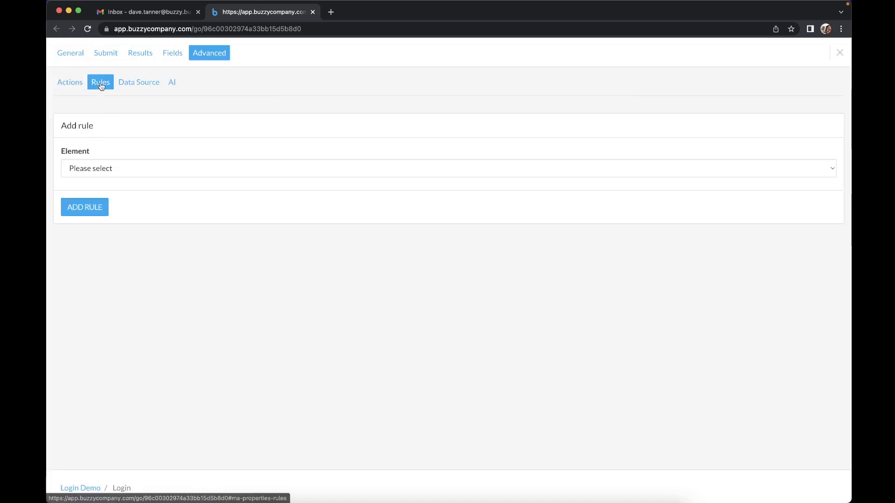
Step: Make a rule on [Row] submitted that sends a login token to the Email field
left_click(96, 169)
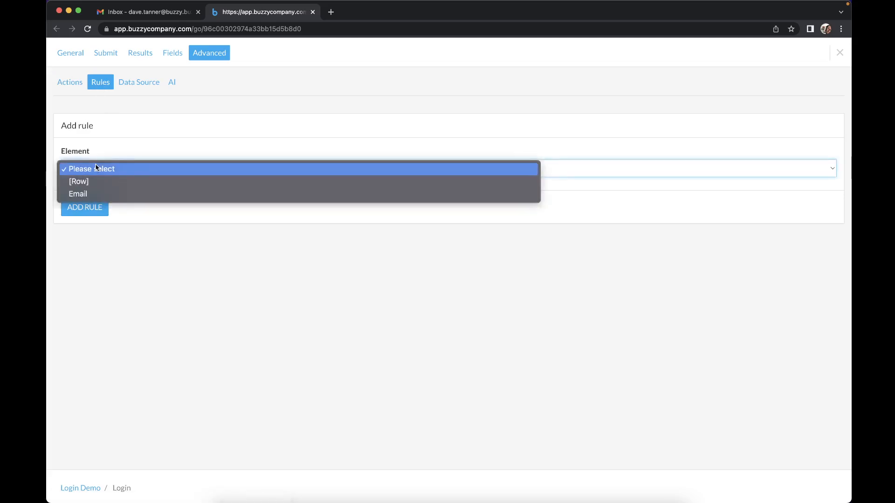
left_click(83, 185)
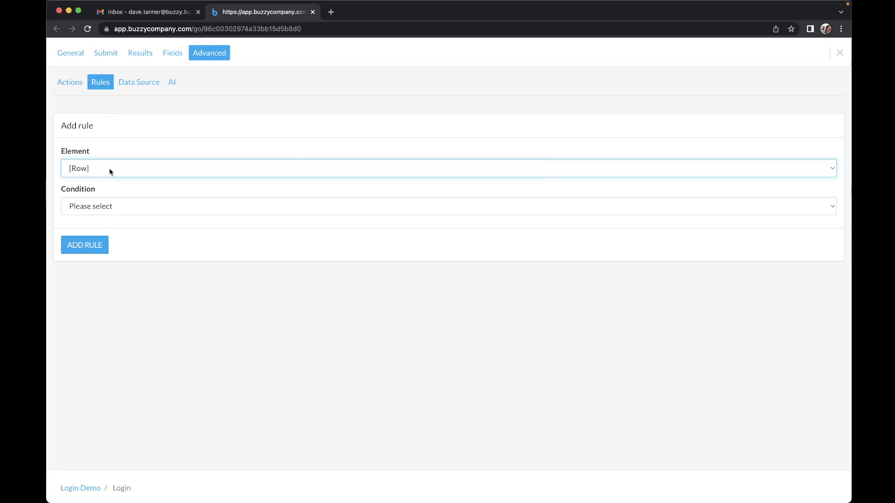
left_click(110, 207)
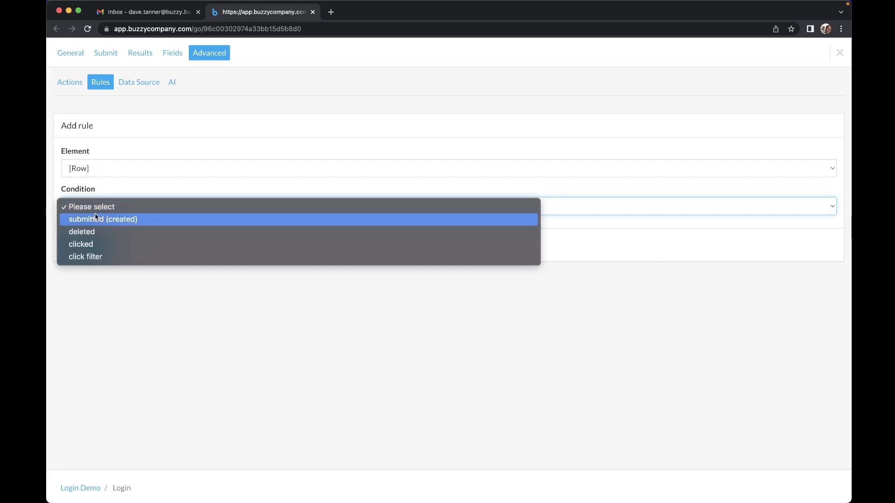
left_click(95, 217)
left_click(87, 251)
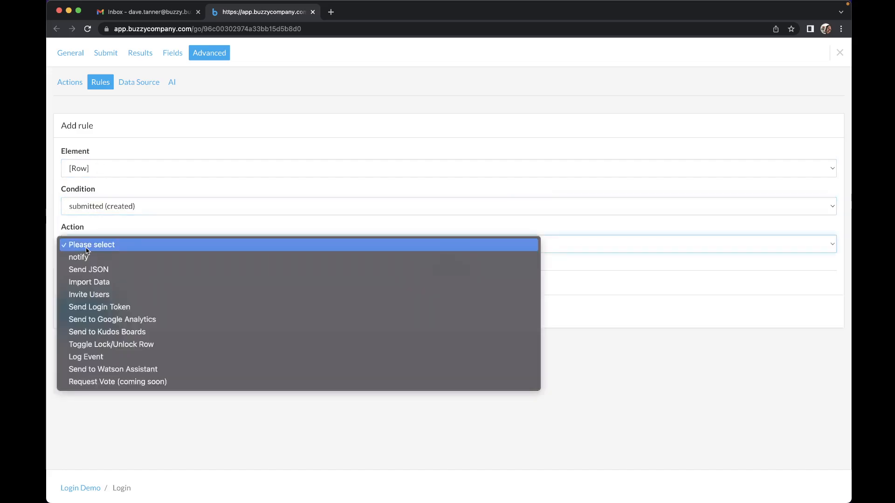
left_click(117, 312)
left_click(108, 312)
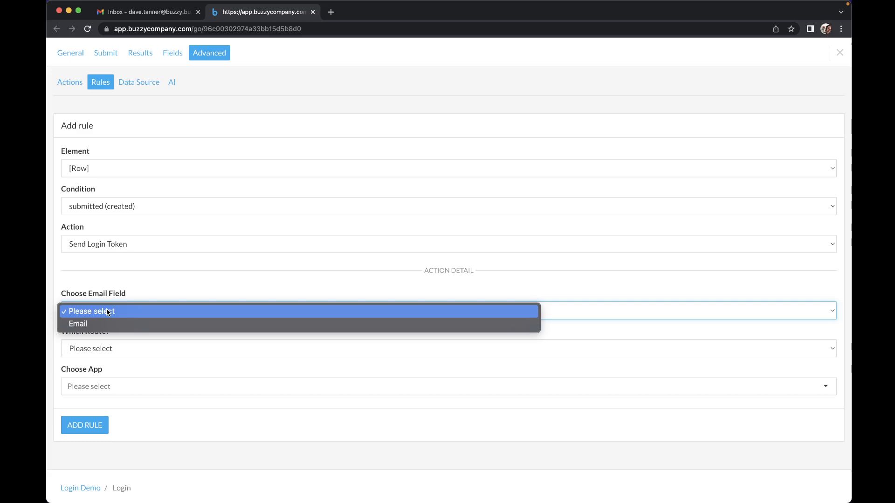
left_click(85, 324)
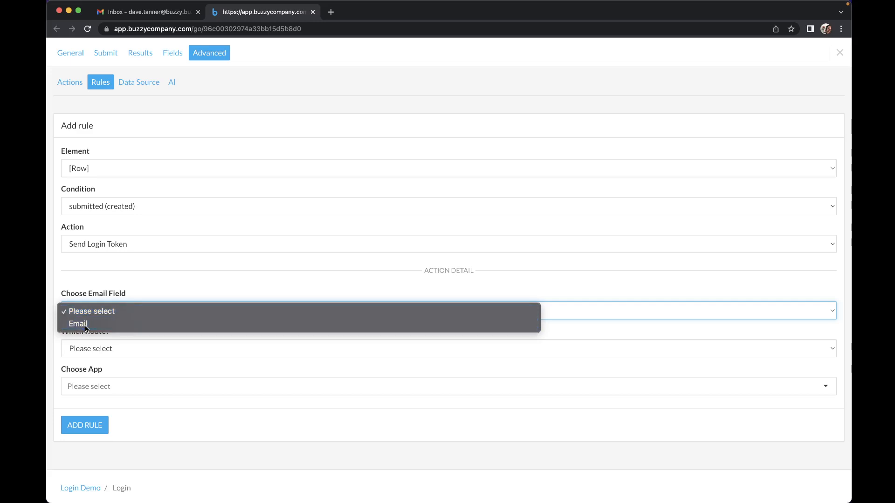
Step: Route the login link to the App, checking the app route in the preview address
left_click(92, 350)
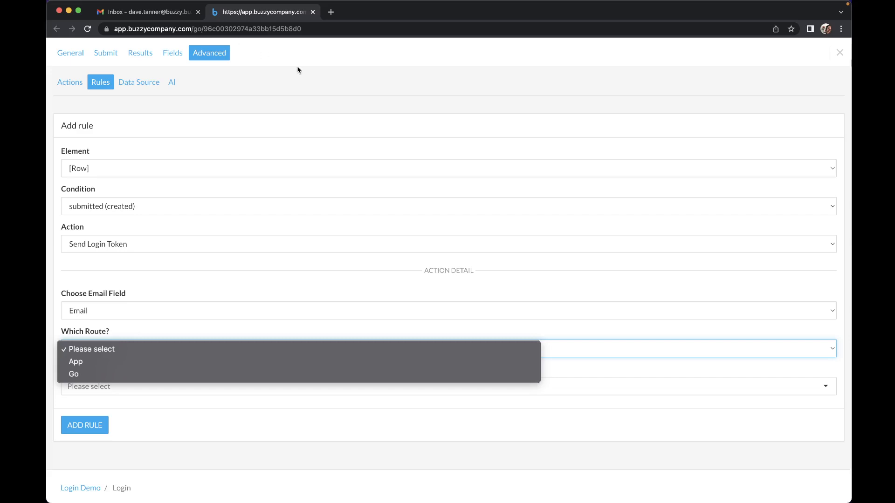
key("ctrl+Up")
left_click(661, 234)
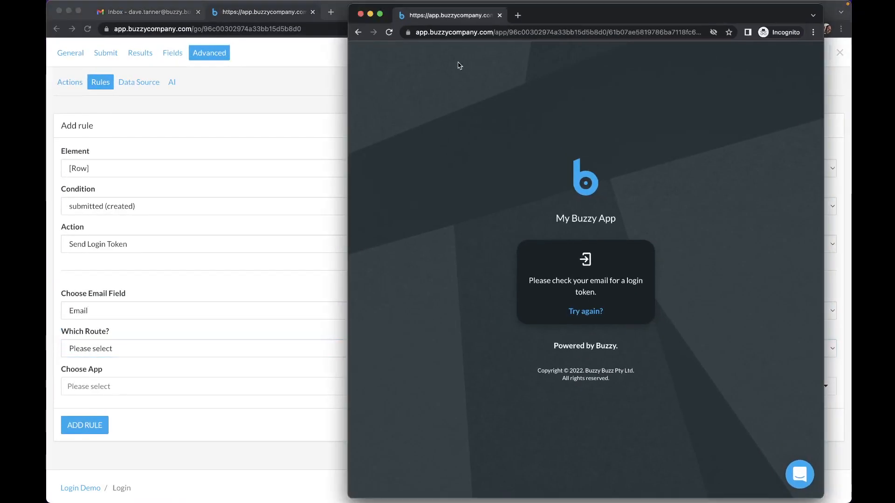
left_click_drag(496, 34, 506, 33)
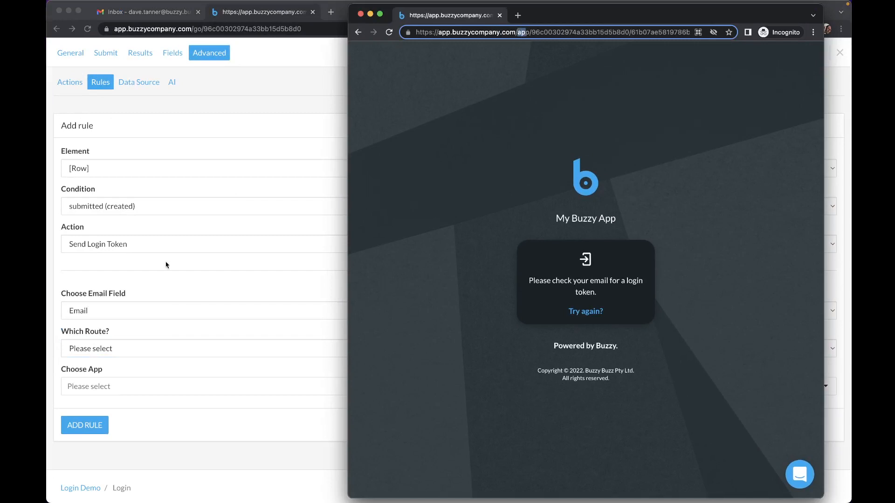
left_click(150, 331)
left_click(80, 352)
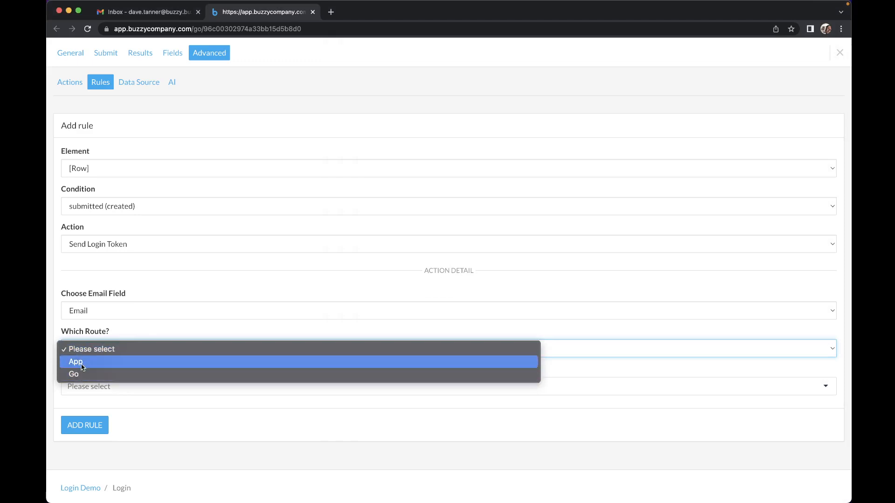
left_click(82, 364)
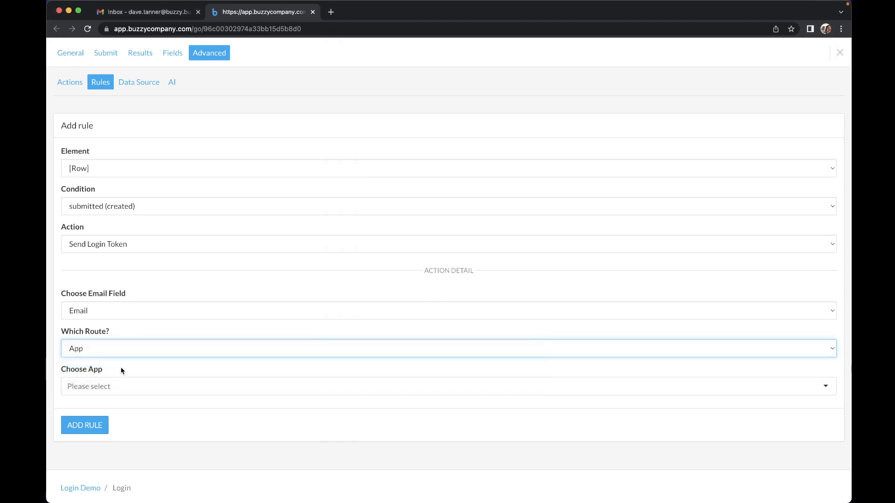
Step: Target the Login Demo app with Home as landing screen and add the rule
left_click(110, 389)
type("Log")
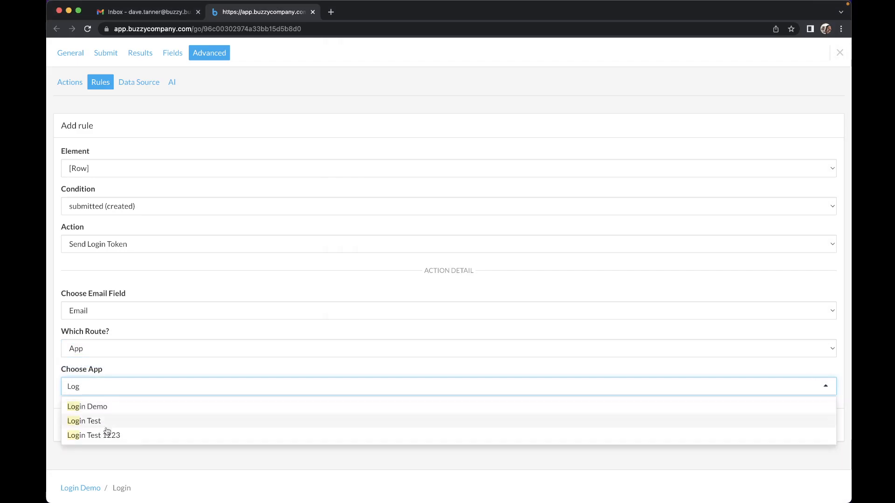
left_click(110, 412)
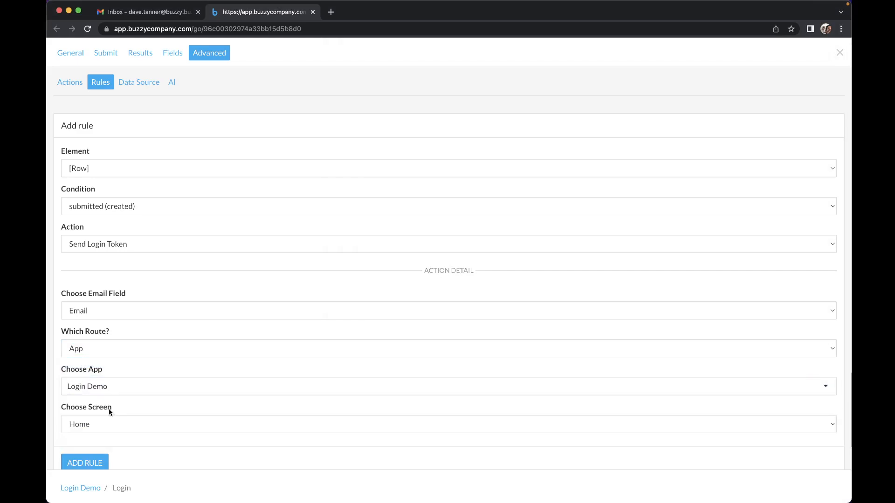
left_click(88, 428)
left_click(87, 426)
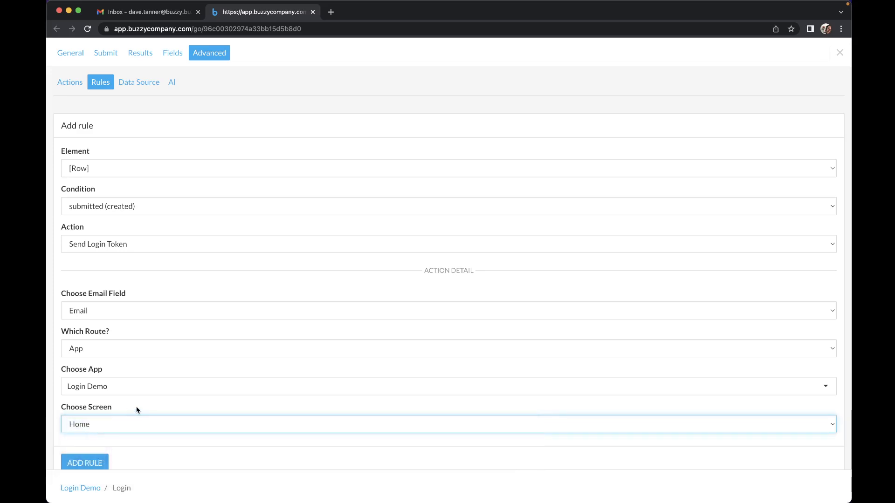
scroll(136, 408, "down", 1)
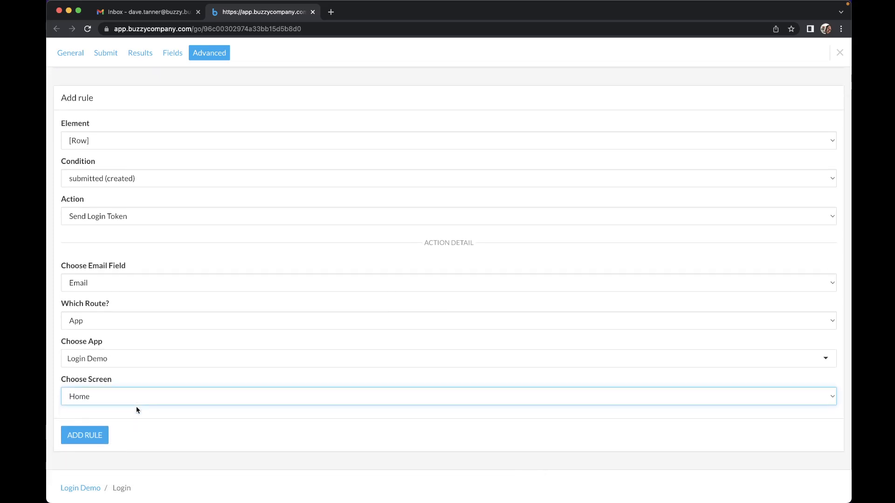
left_click(77, 438)
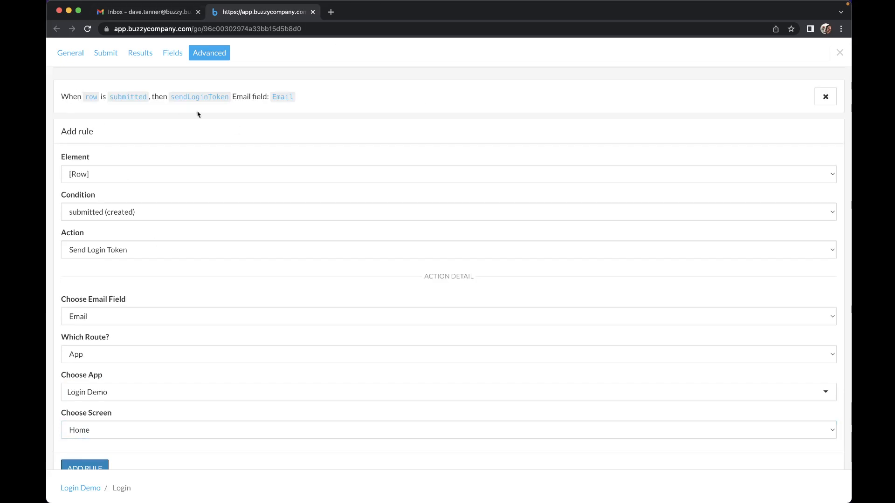
Step: Close the rule editor and submit a test login with the user's email in the preview
left_click(838, 55)
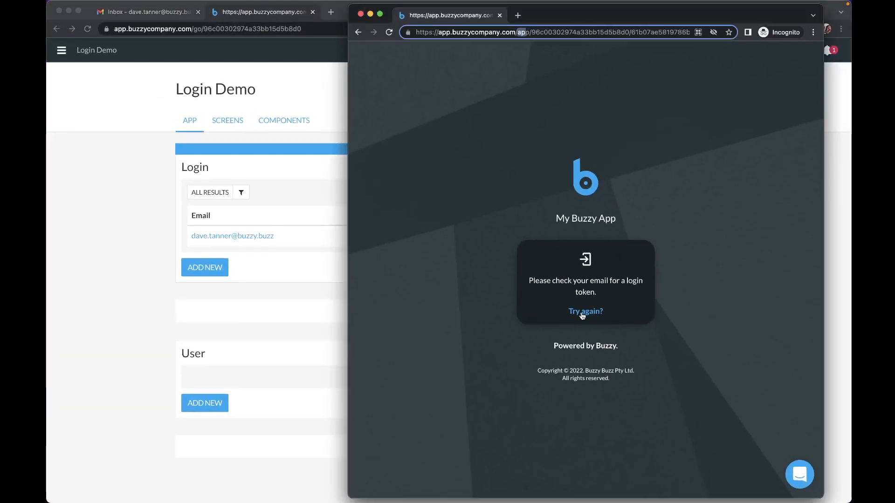
left_click(582, 316)
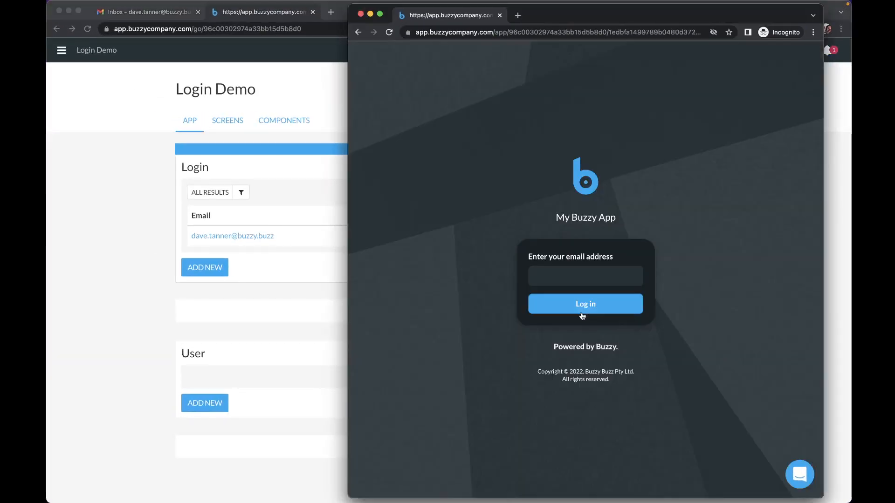
left_click(556, 276)
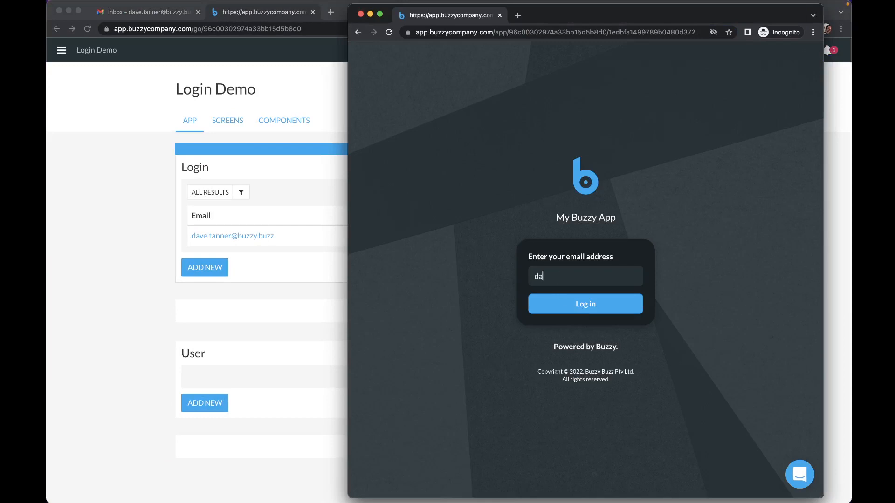
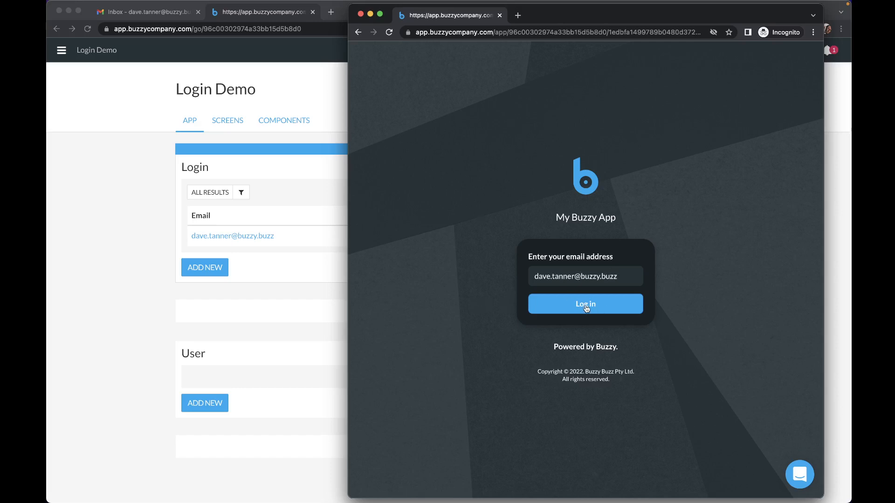
left_click(586, 309)
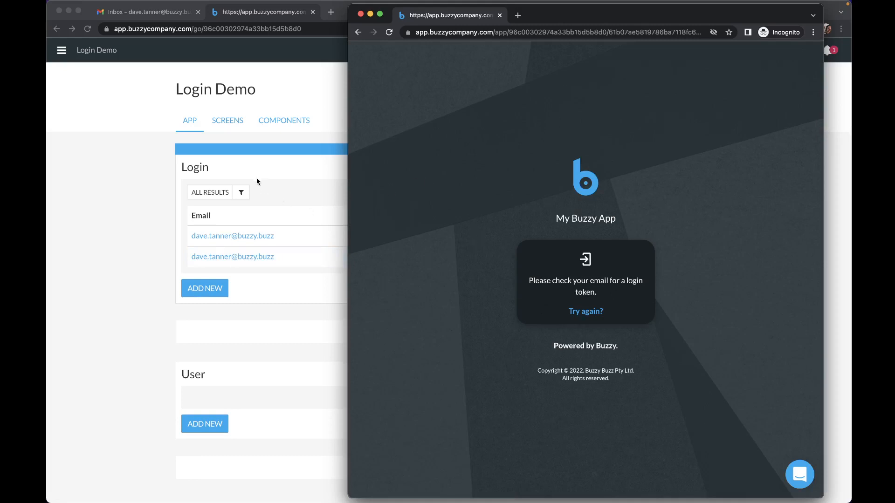
left_click(138, 251)
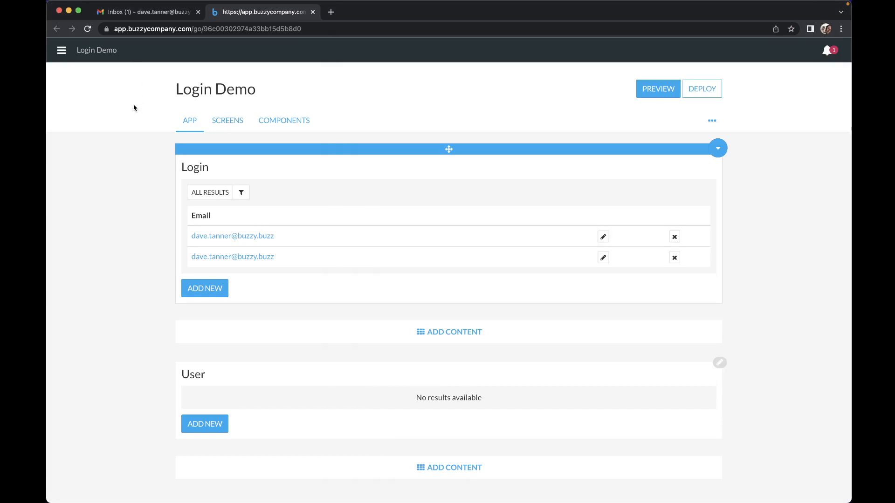
Step: Open the [Buzzy Proto] Login link email in Gmail and copy its login button's link address
left_click(147, 12)
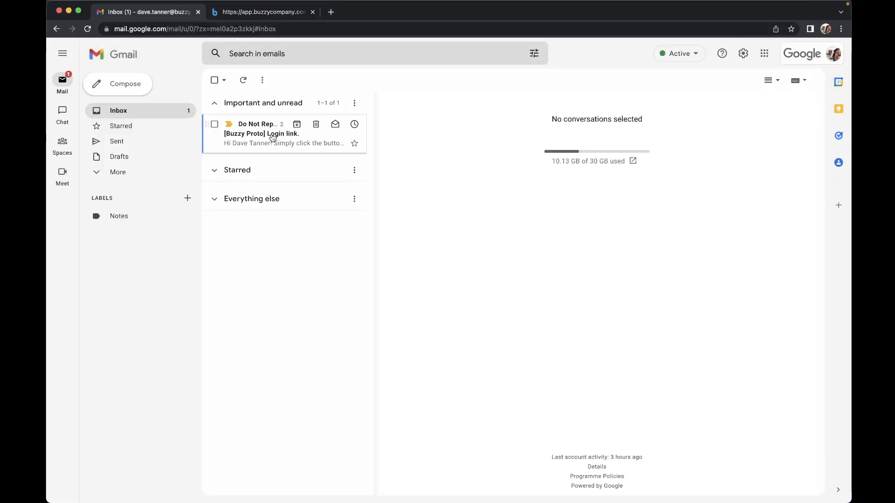
left_click(272, 137)
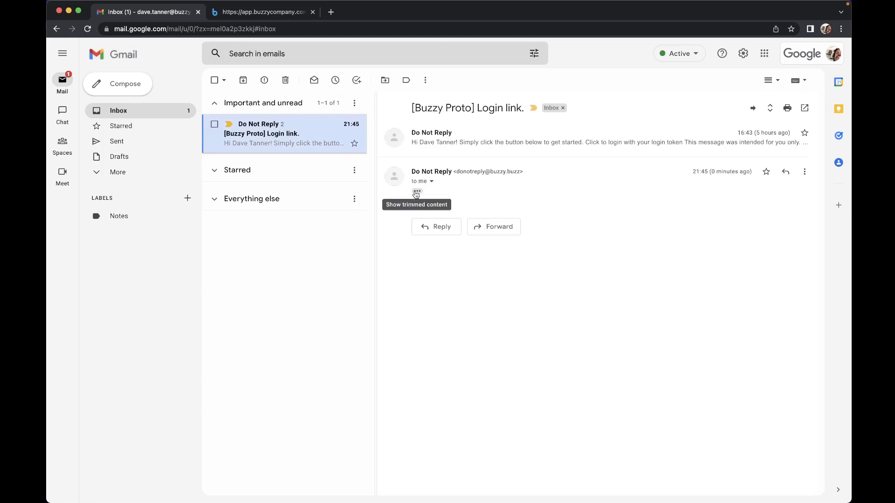
left_click(415, 194)
scroll(437, 346, "down", 1)
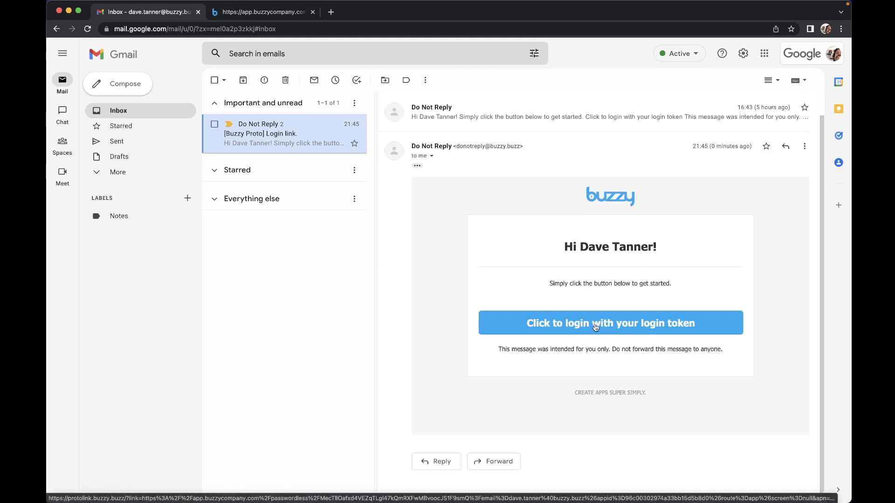
right_click(595, 327)
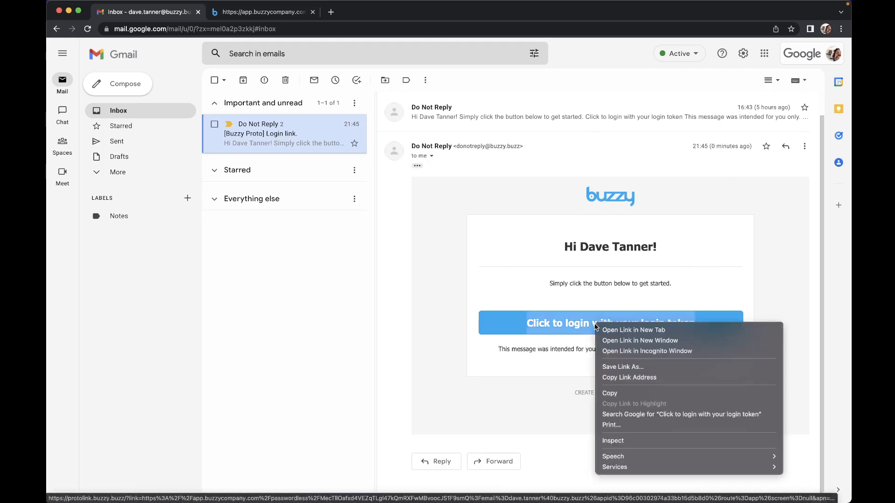
left_click(613, 378)
key("ctrl+Up")
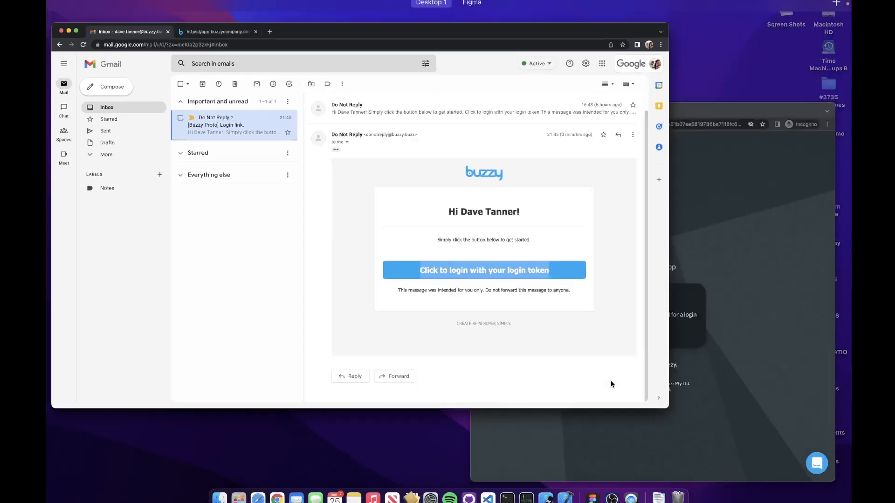
Step: Open the copied login link in the incognito window, then remove the trailing /null and reload
left_click(675, 322)
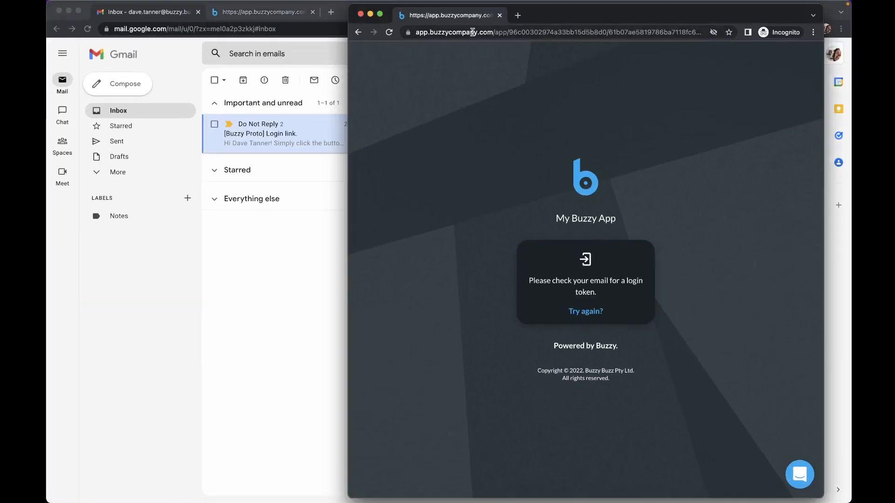
left_click(472, 32)
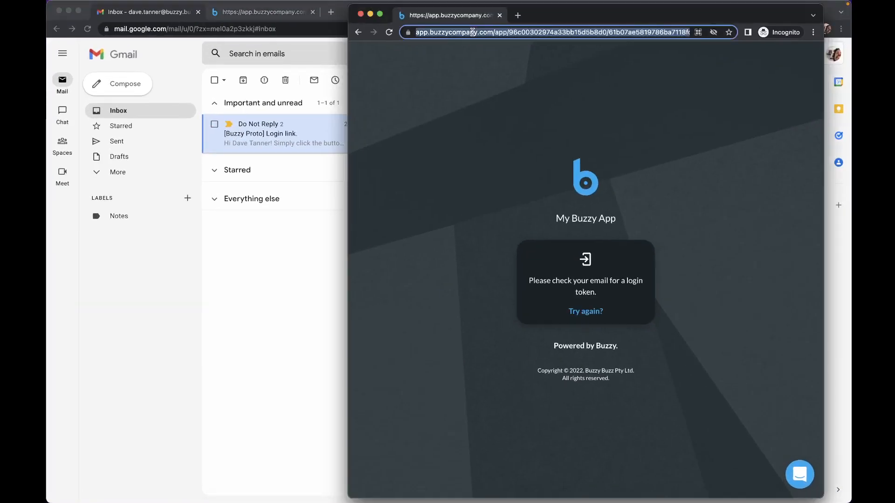
key("super+v")
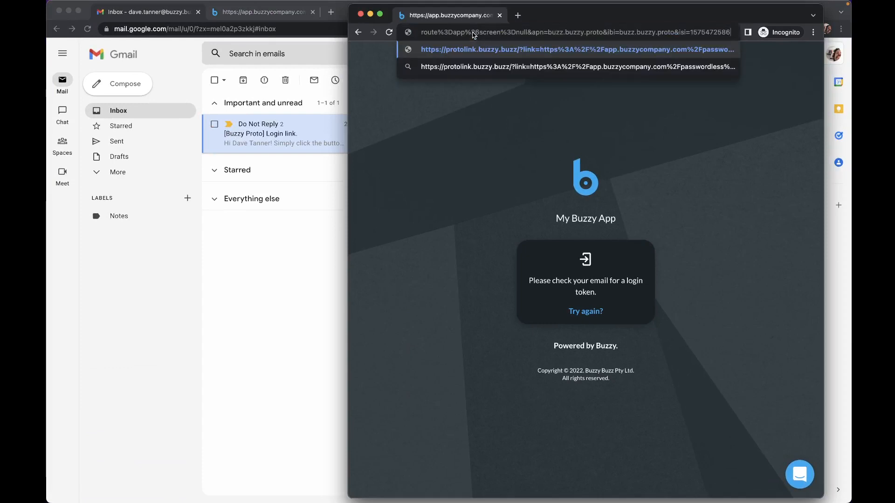
key("Return")
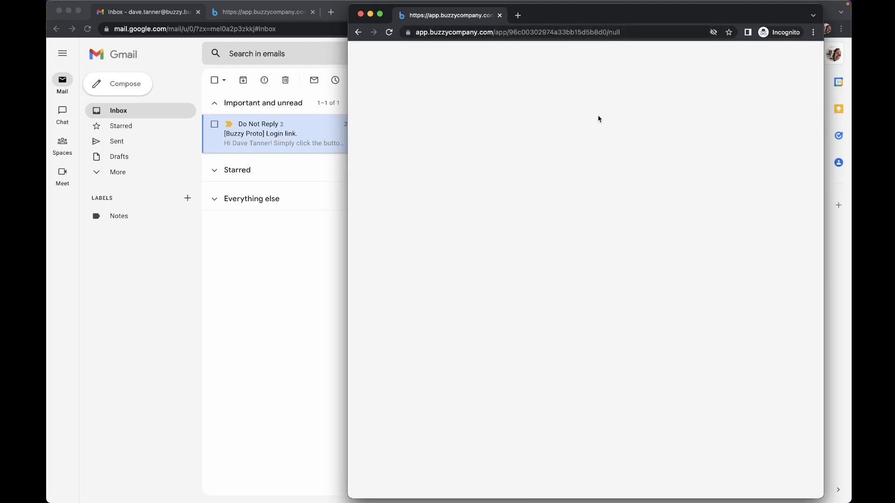
left_click_drag(608, 32, 644, 34)
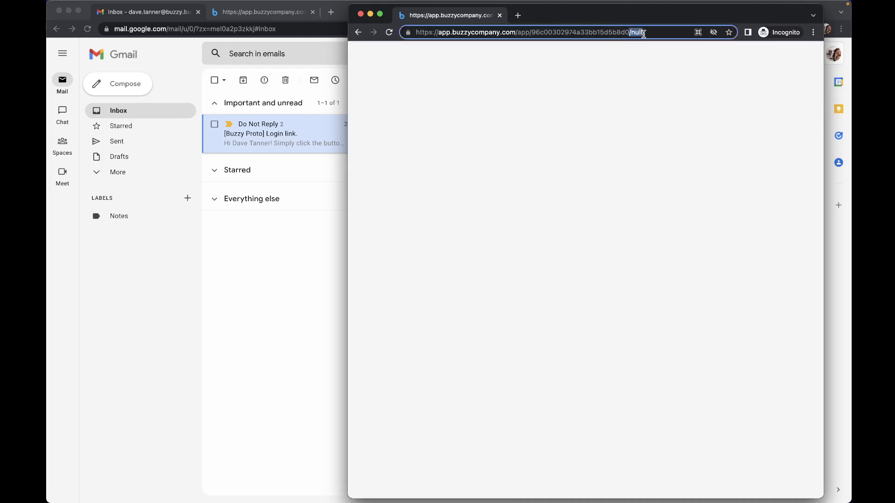
key("BackSpace")
key("Return")
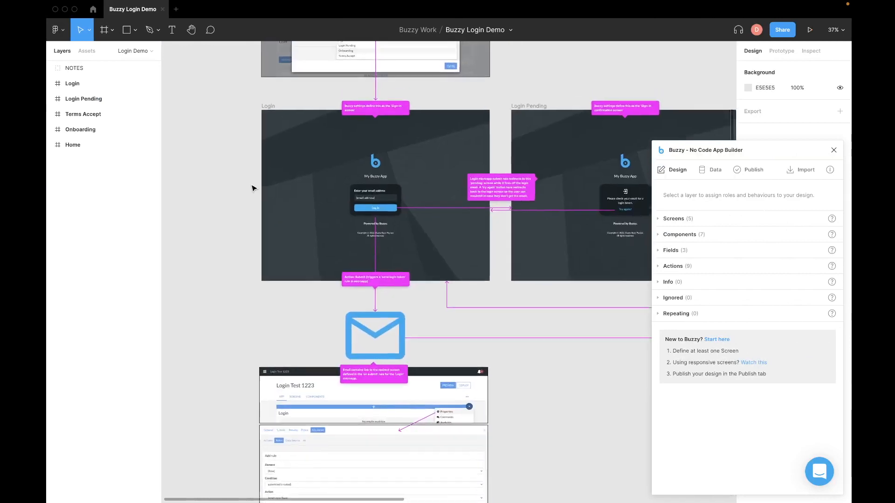
Step: Navigate past the Login, Terms Accept and Onboarding frames to the Home header, moving the Buzzy panel aside
scroll(252, 188, "up", 5)
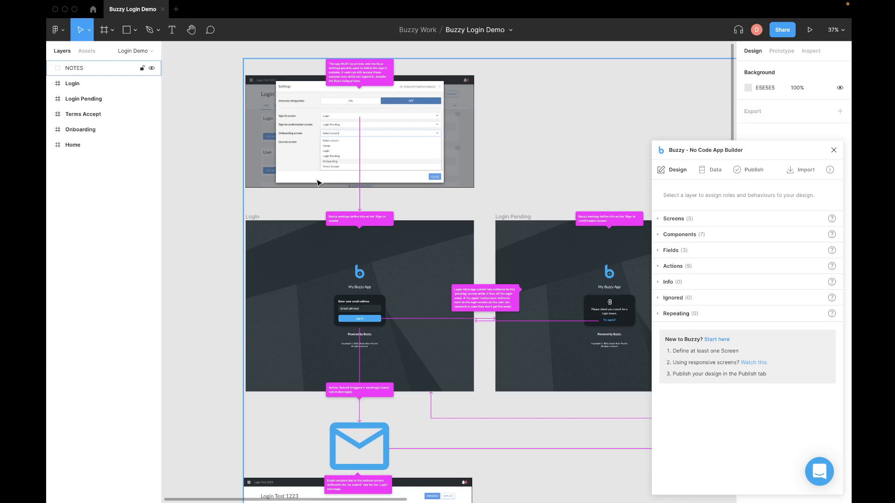
scroll(318, 184, "down", 5)
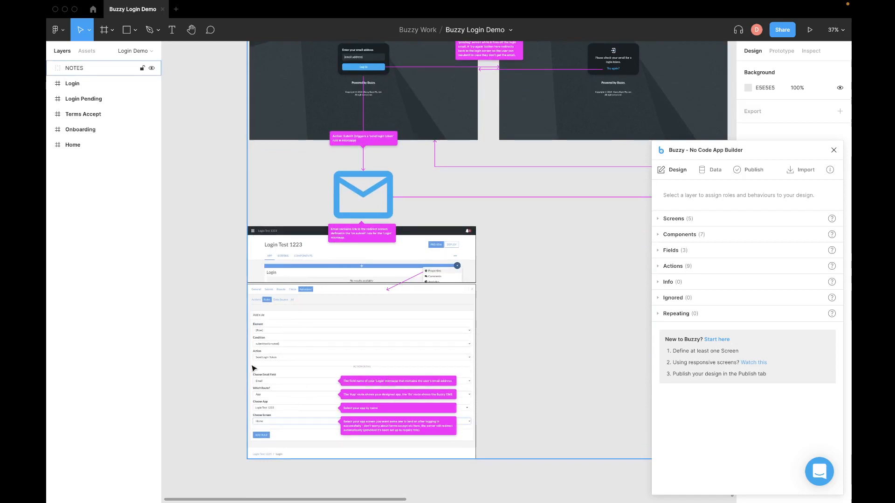
key("Escape")
scroll(358, 401, "up", 5)
scroll(357, 401, "right", 5)
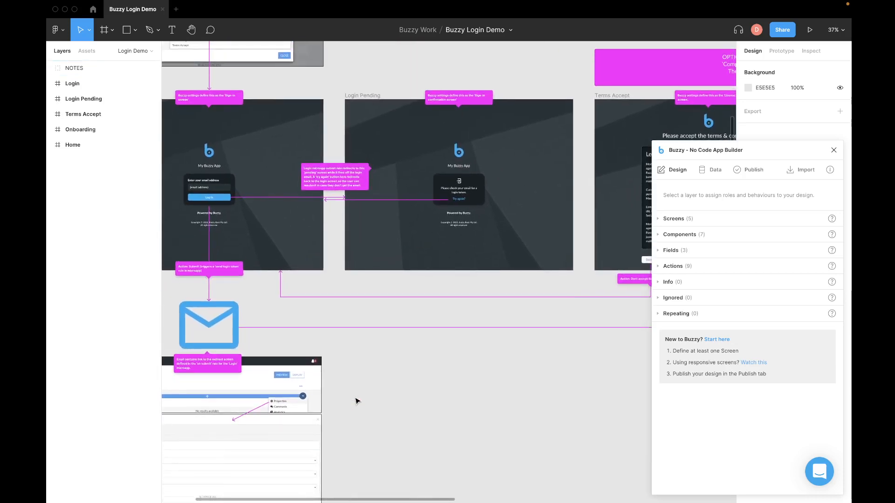
scroll(358, 401, "down", 5)
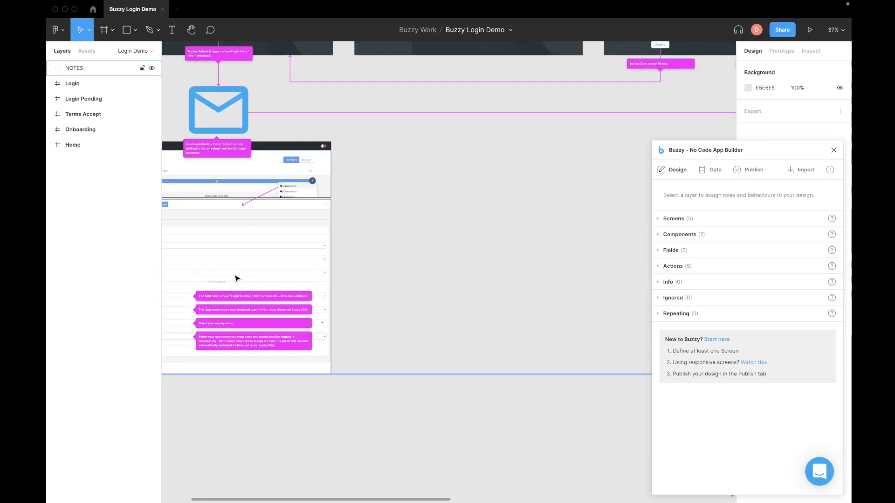
scroll(390, 176, "up", 5)
scroll(390, 176, "right", 4)
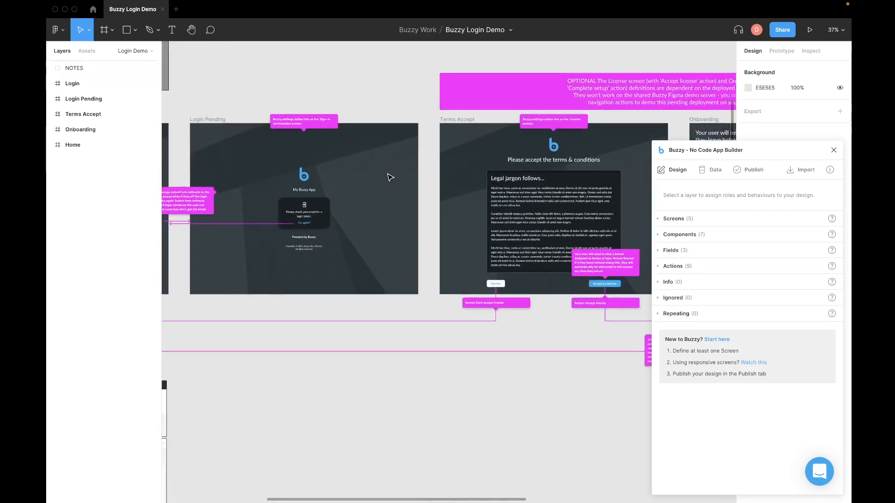
scroll(390, 177, "right", 5)
scroll(391, 177, "down", 2)
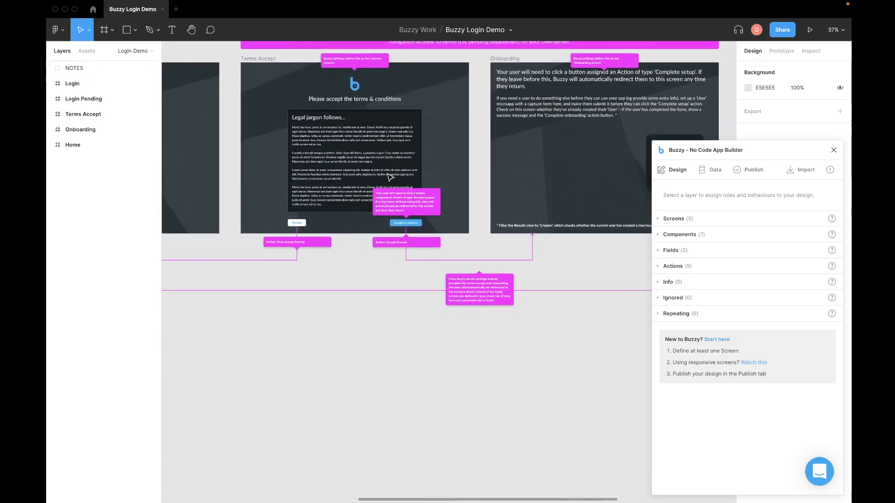
scroll(390, 177, "right", 10)
scroll(391, 177, "up", 2)
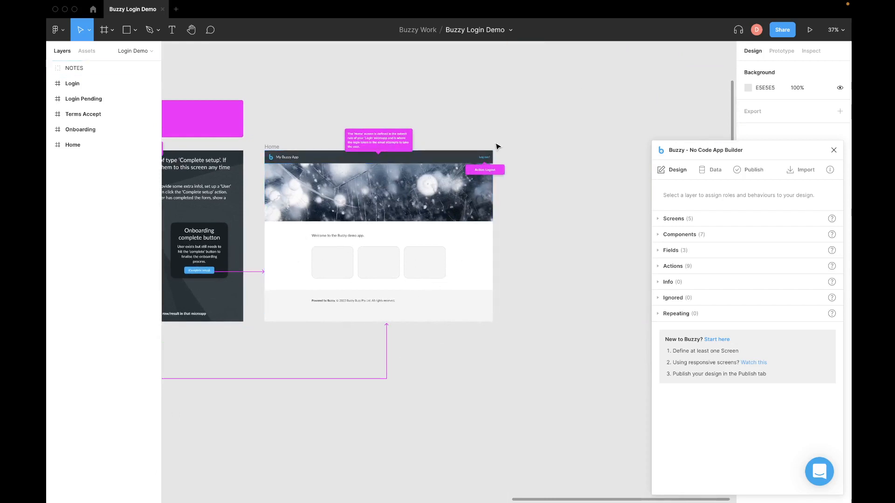
scroll(498, 147, "up", 10)
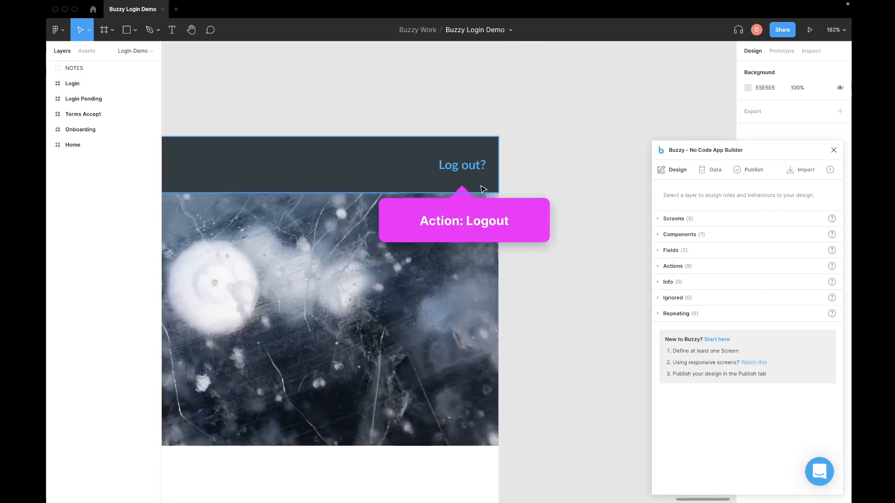
scroll(471, 185, "left", 5)
scroll(471, 186, "down", 2)
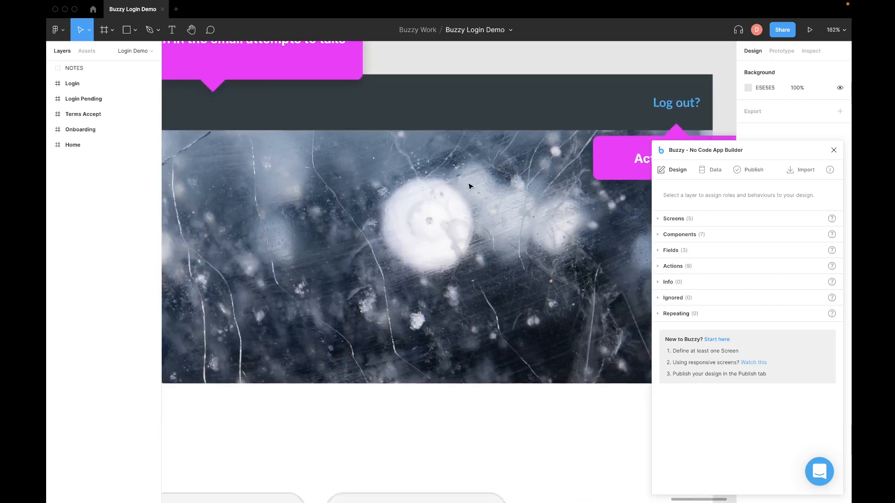
scroll(470, 186, "up", 3)
scroll(348, 194, "right", 5)
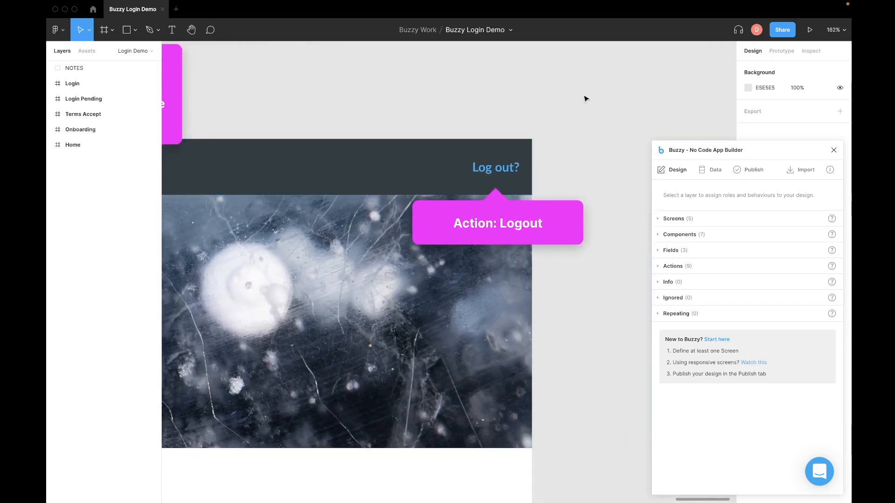
left_click_drag(764, 150, 717, 118)
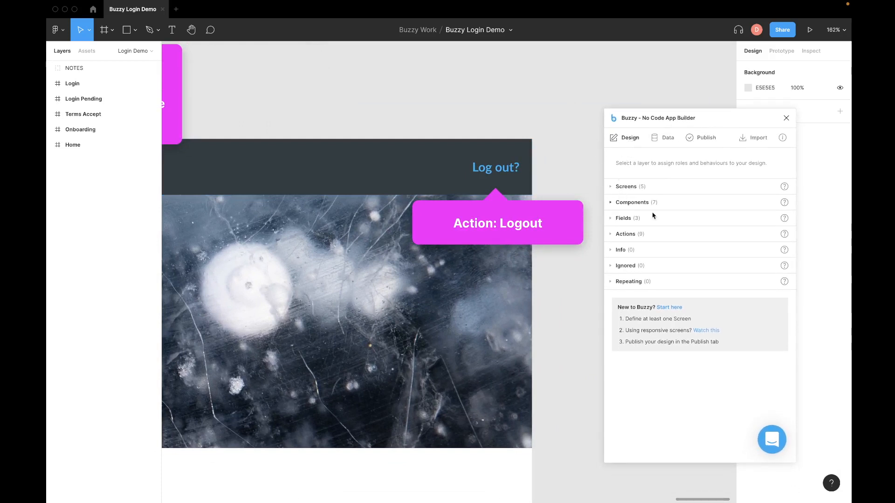
Step: Inspect the Log out? text's Buzzy action and keep its type as Logout
left_click(610, 187)
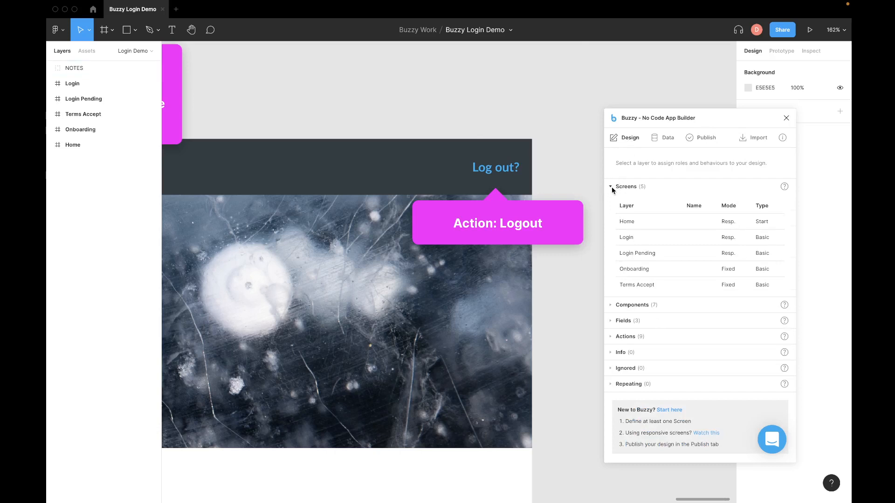
left_click(610, 187)
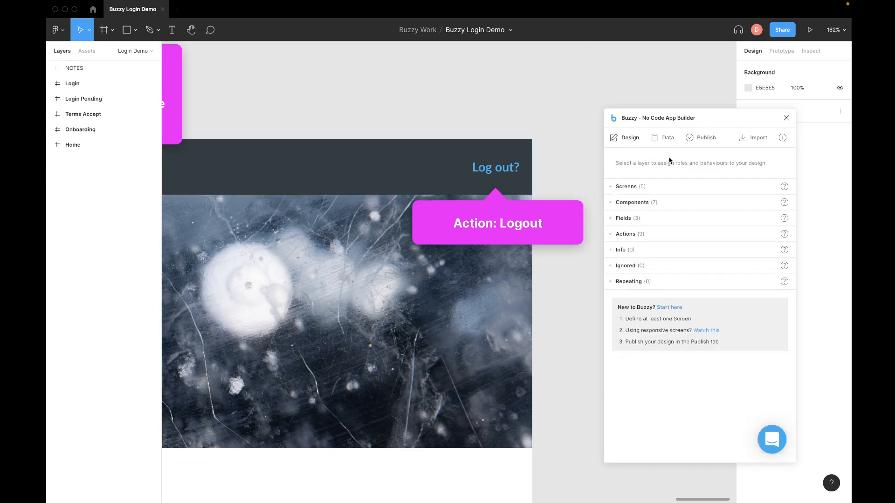
left_click(498, 174)
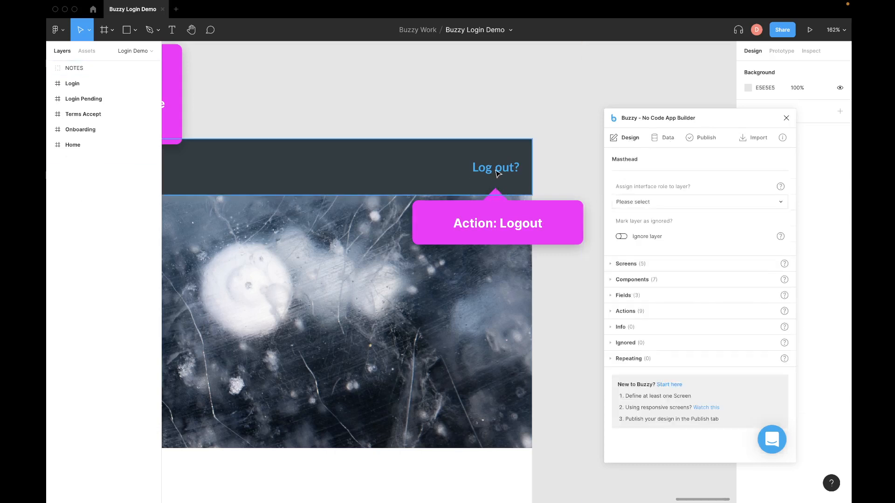
double_click(498, 173)
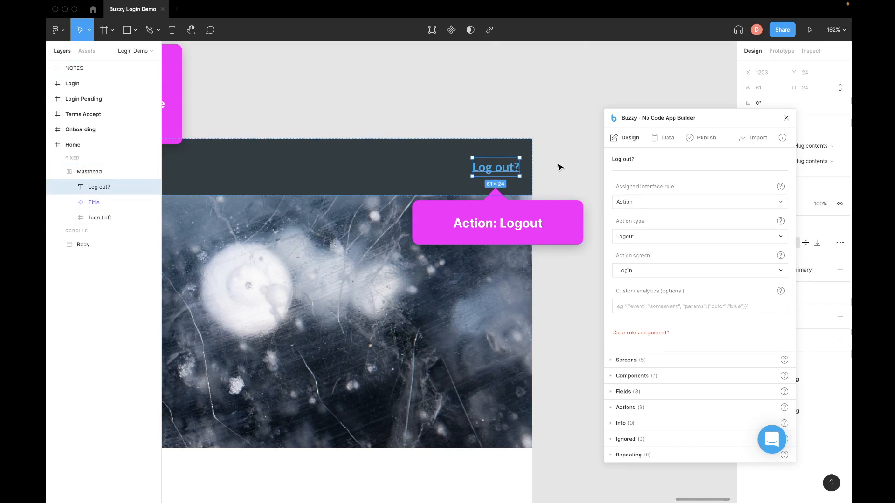
left_click(639, 240)
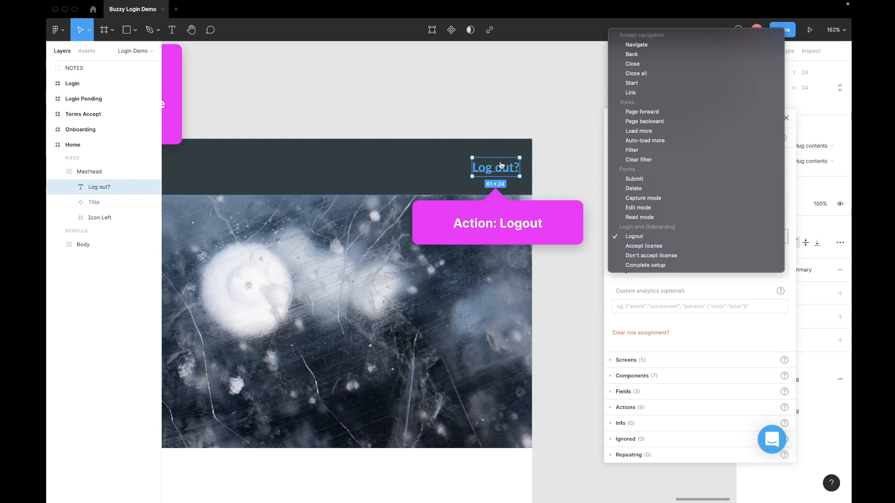
left_click(562, 110)
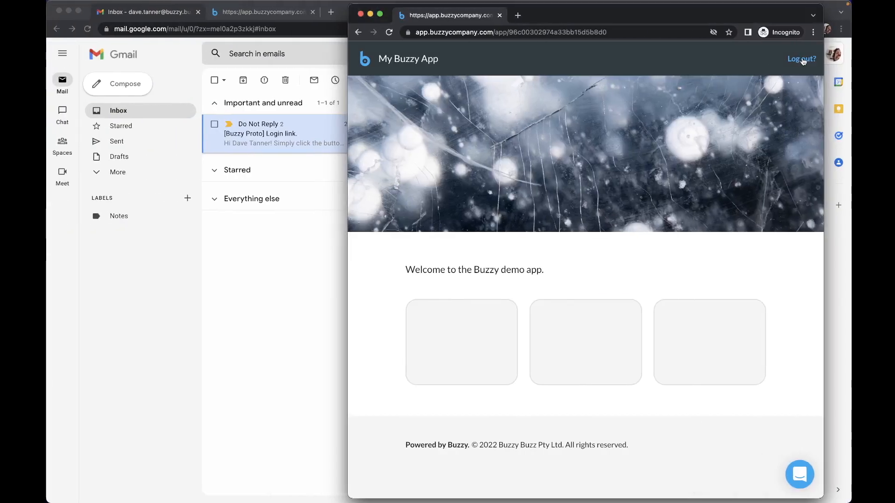
Step: Log out of the Buzzy app, then bring the Login Demo editor window to the front
left_click(801, 60)
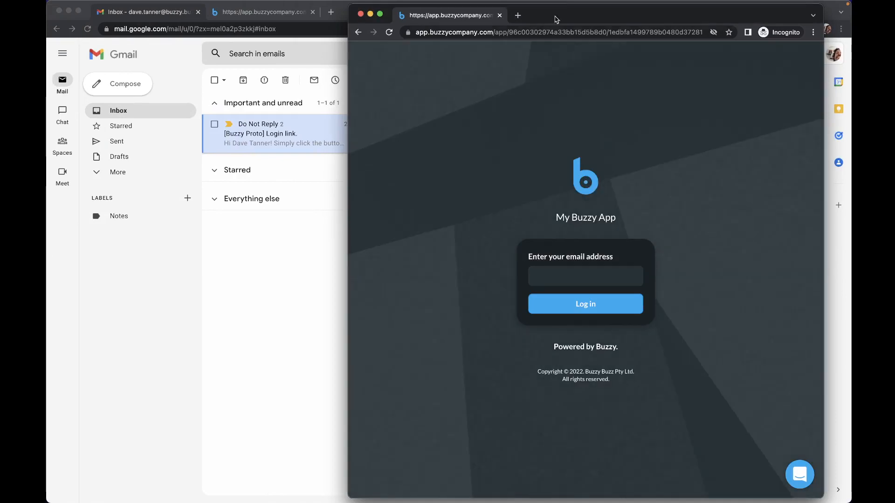
left_click_drag(567, 19, 562, 16)
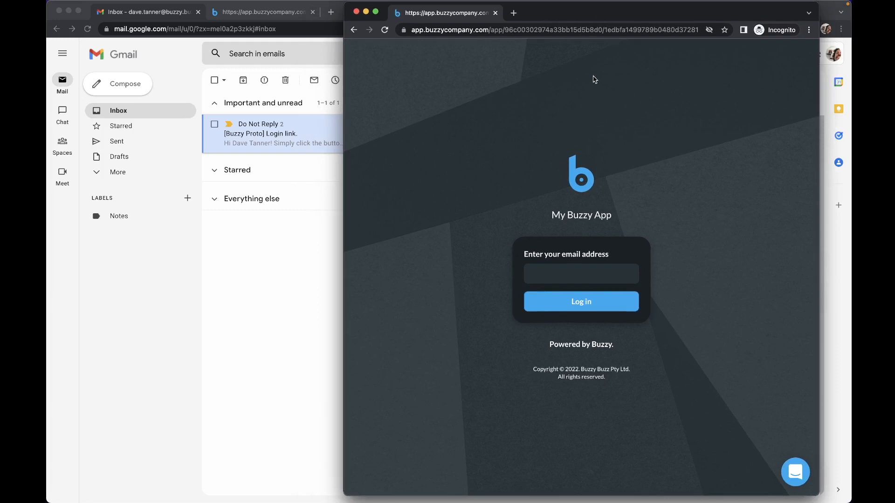
left_click_drag(621, 14, 631, 18)
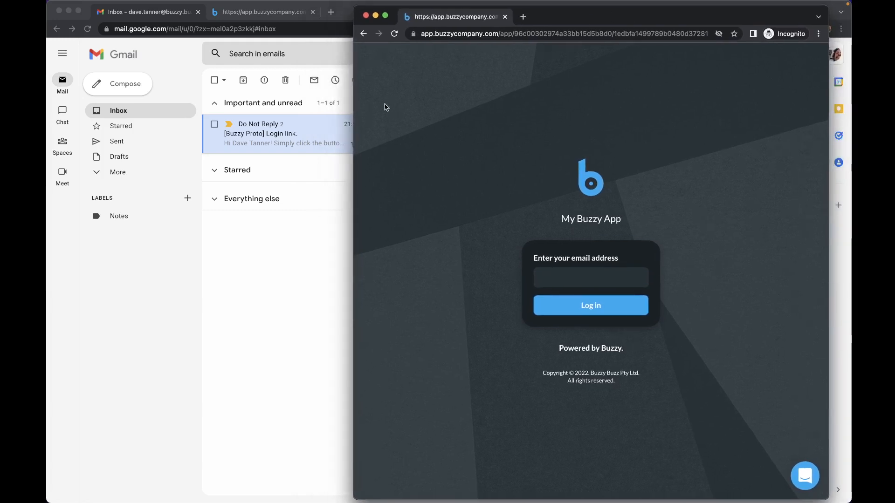
left_click(269, 16)
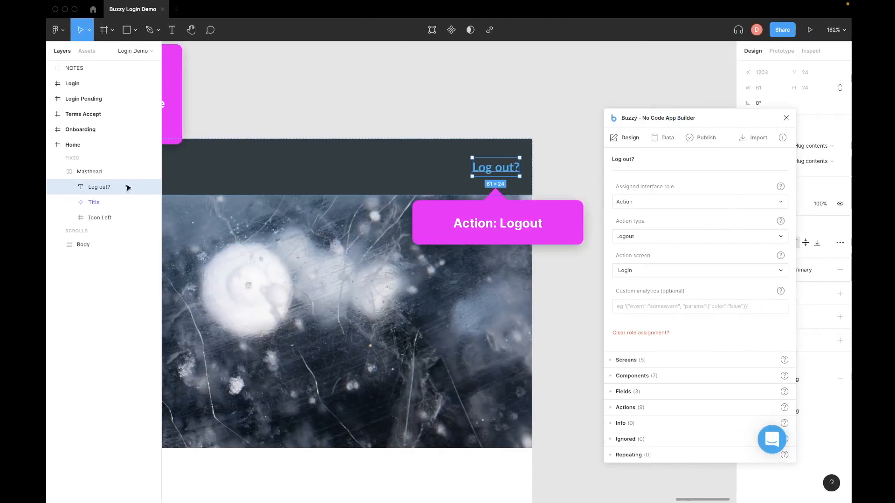
Step: Zoom the Figma canvas out to 20% to overview the login flow board, then switch desktops
scroll(362, 110, "left", 3)
scroll(381, 103, "down", 10)
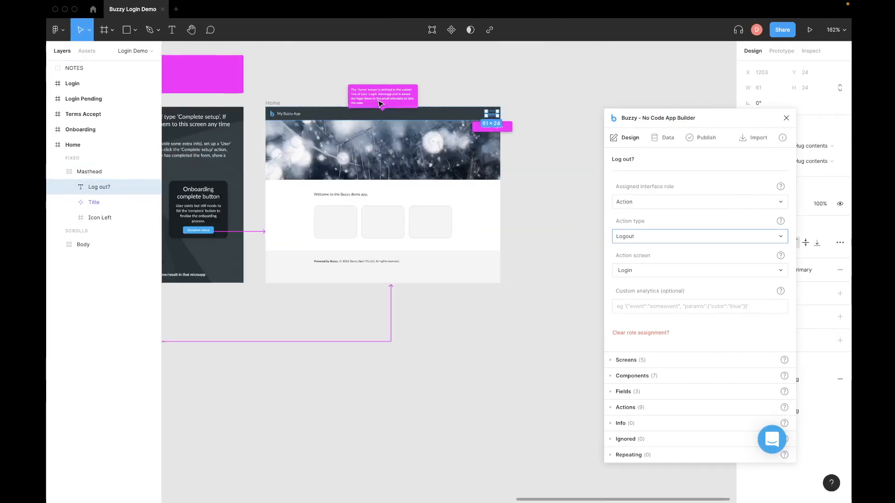
scroll(381, 104, "down", 6)
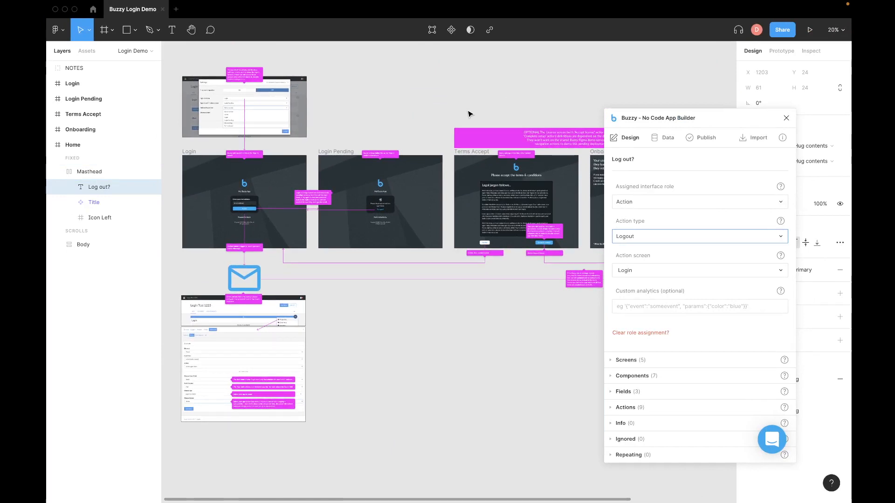
key("ctrl+Left")
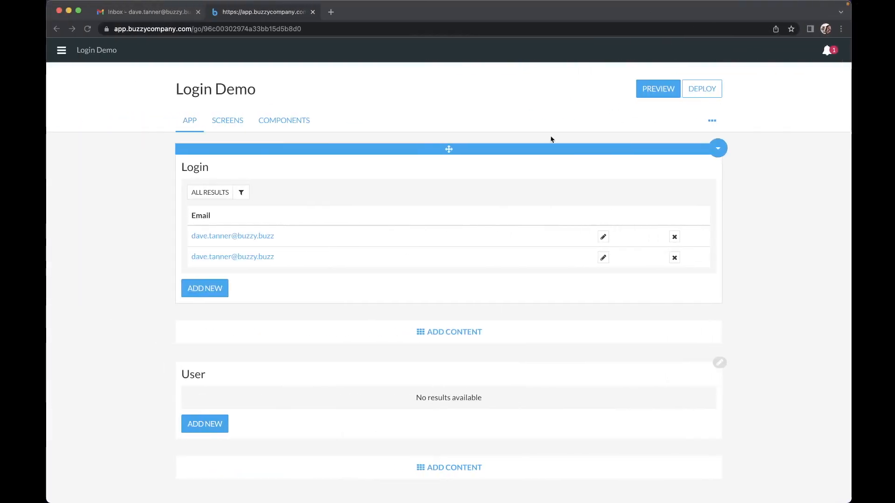
Step: Bring the incognito app login window forward via Mission Control, then return to the Figma space
key("ctrl+Right")
key("ctrl+Left")
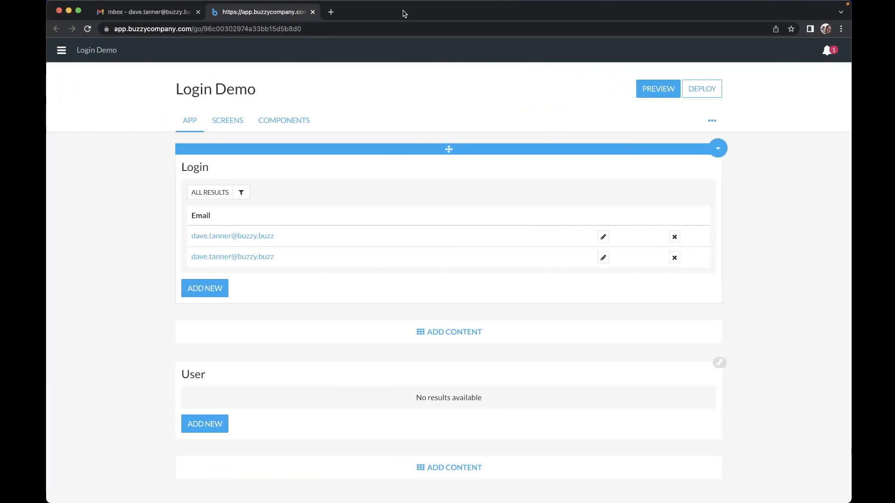
key("ctrl+Up")
left_click(665, 236)
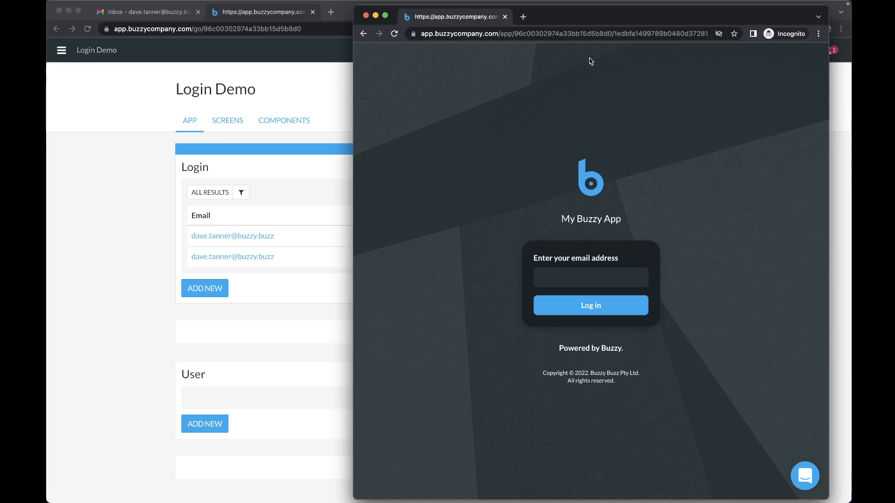
key("ctrl+Right")
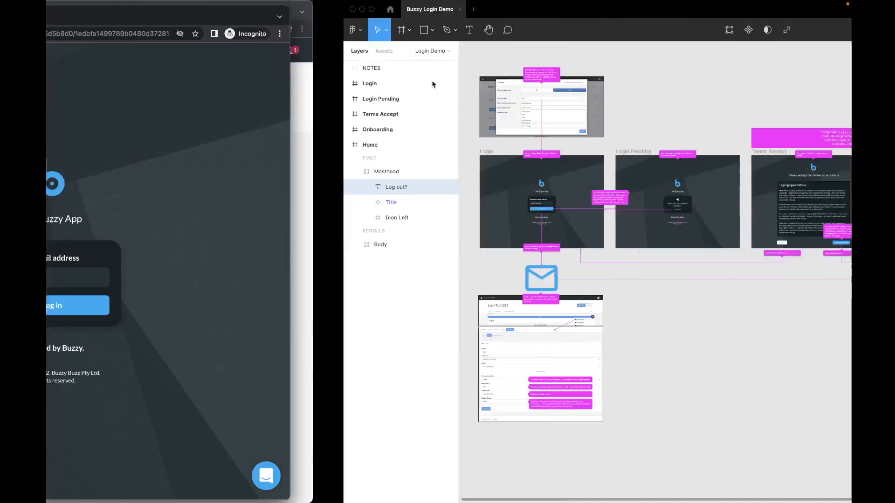
Step: Move the Buzzy plugin panel up to the top right, clear of the frames
scroll(444, 98, "down", 1)
scroll(444, 100, "right", 2)
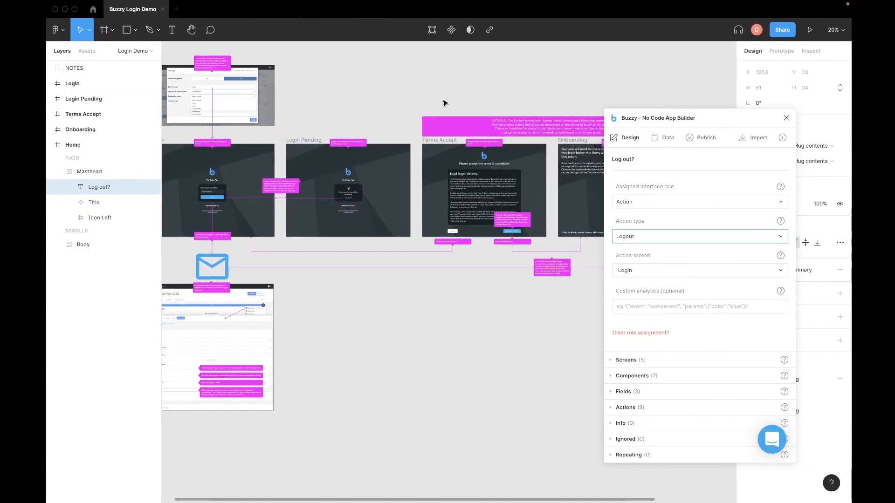
scroll(419, 112, "right", 8)
scroll(419, 111, "down", 1)
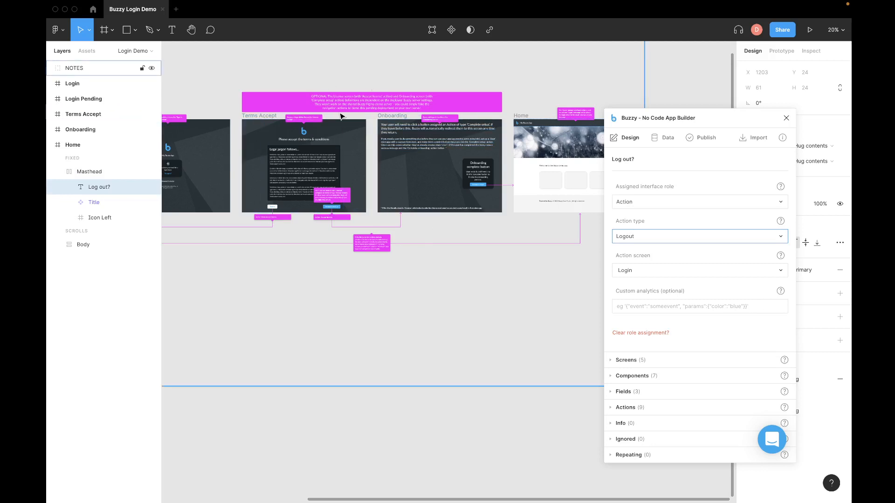
scroll(338, 114, "down", 1)
scroll(338, 114, "left", 1)
scroll(343, 116, "up", 1)
scroll(343, 116, "left", 1)
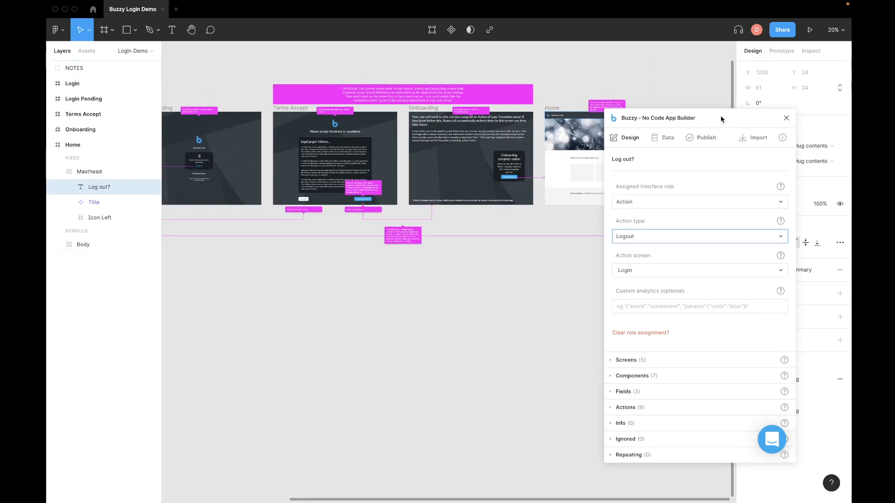
left_click_drag(722, 119, 740, 66)
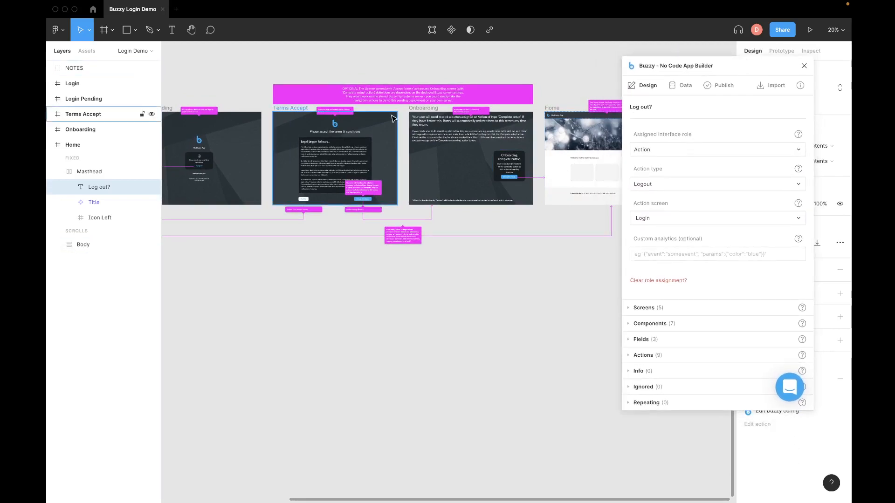
Step: Pan around the canvas to review the Terms Accept and Onboarding screens and their notes
scroll(394, 117, "up", 5, "ctrl")
scroll(394, 117, "left", 10)
scroll(394, 117, "down", 2)
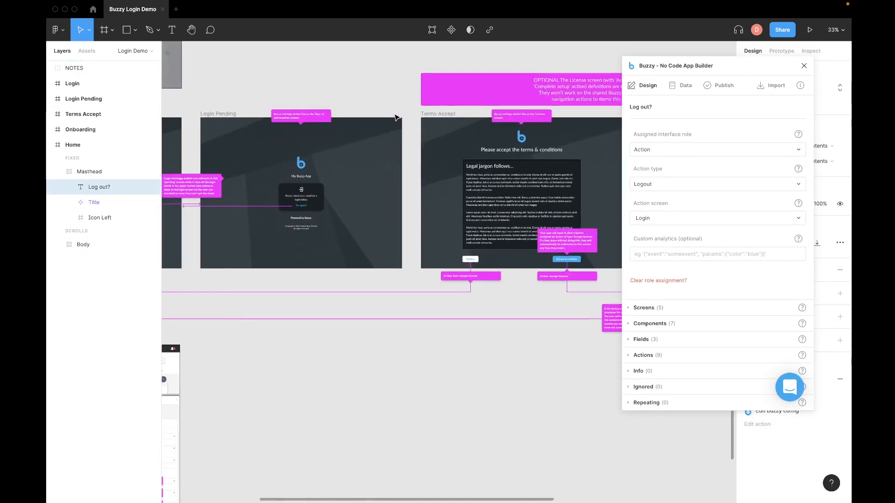
scroll(395, 116, "up", 3)
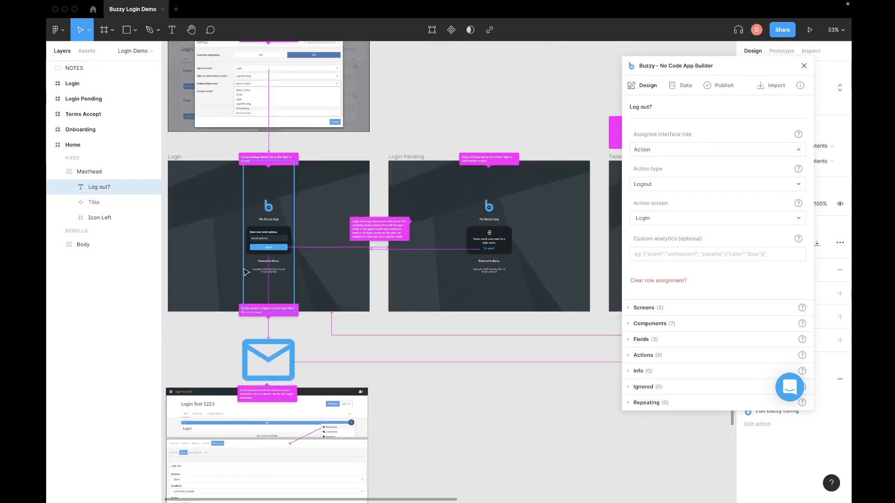
scroll(495, 238, "right", 4)
scroll(496, 237, "right", 15)
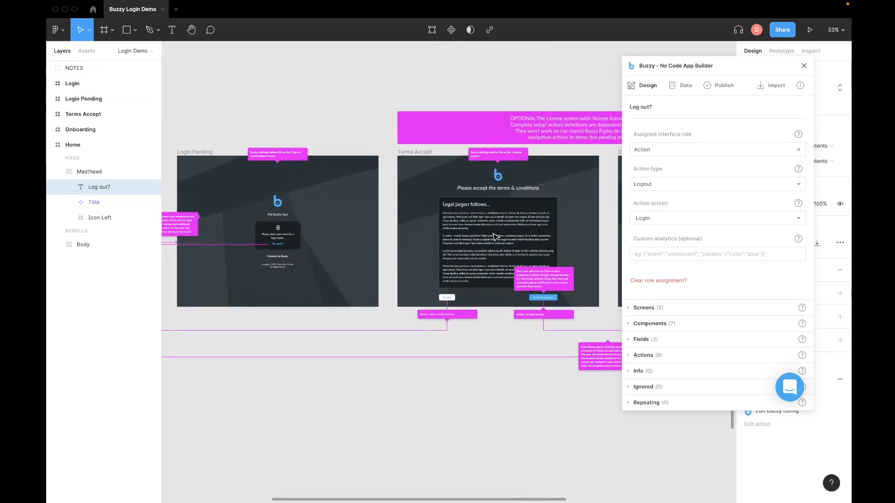
scroll(495, 237, "down", 1)
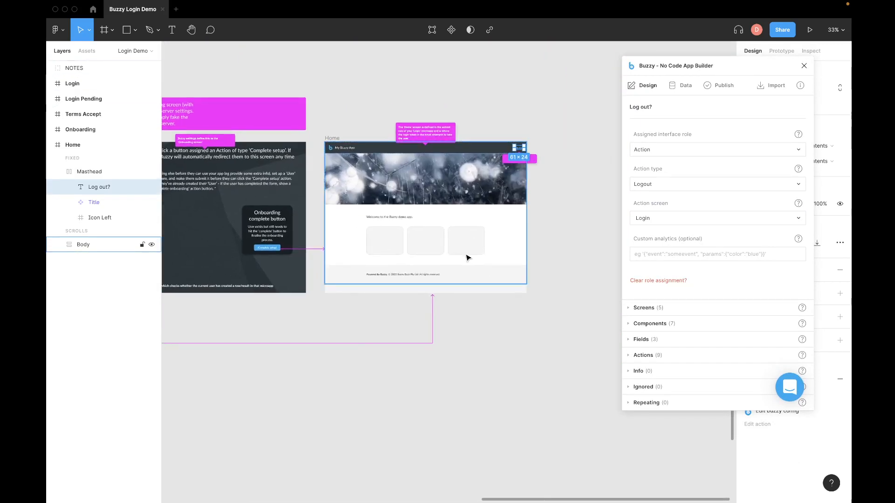
scroll(468, 257, "left", 10)
scroll(468, 257, "left", 1)
scroll(469, 257, "right", 3)
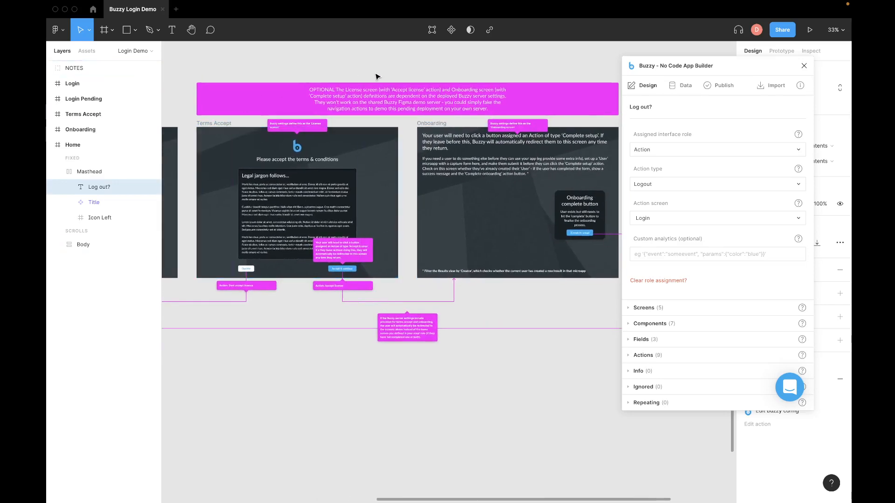
scroll(377, 76, "right", 2)
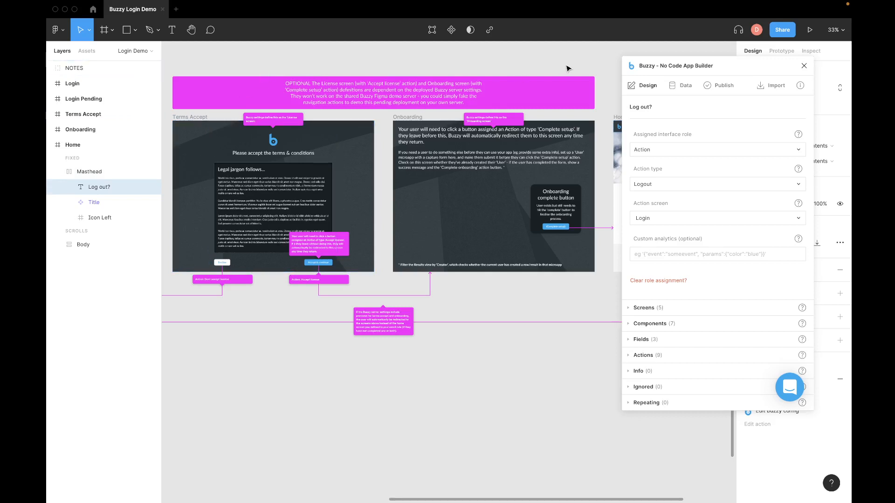
scroll(568, 69, "left", 10)
scroll(568, 68, "up", 5)
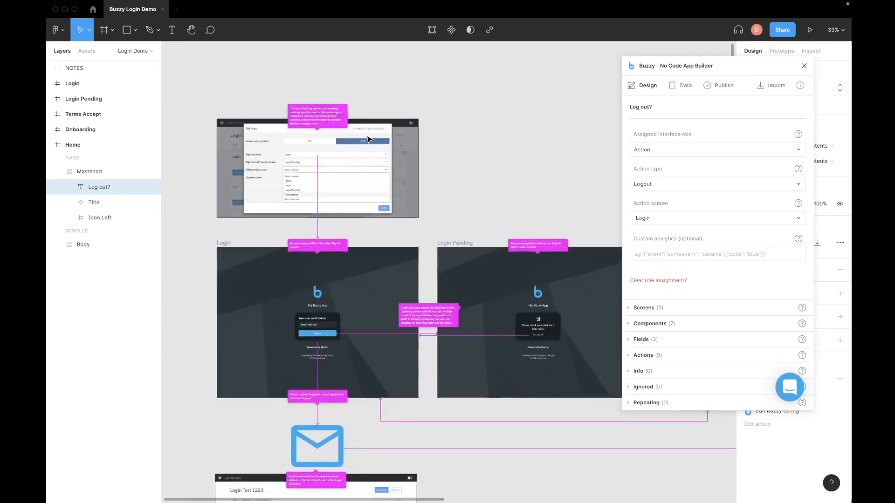
scroll(373, 287, "up", 5)
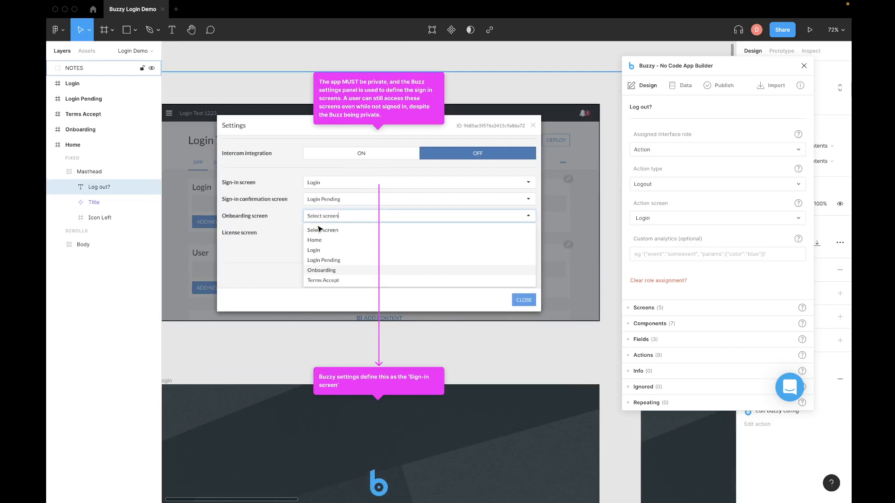
scroll(320, 229, "down", 5)
scroll(315, 231, "down", 3)
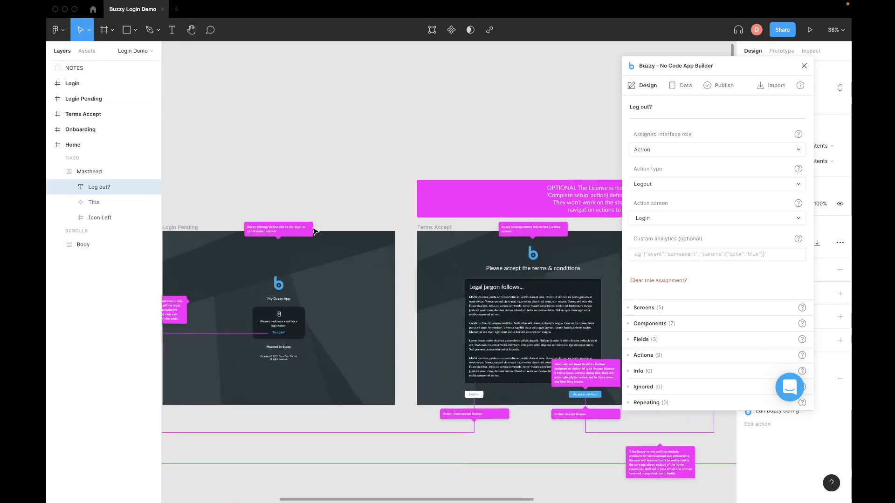
scroll(315, 230, "down", 3)
scroll(315, 231, "right", 5)
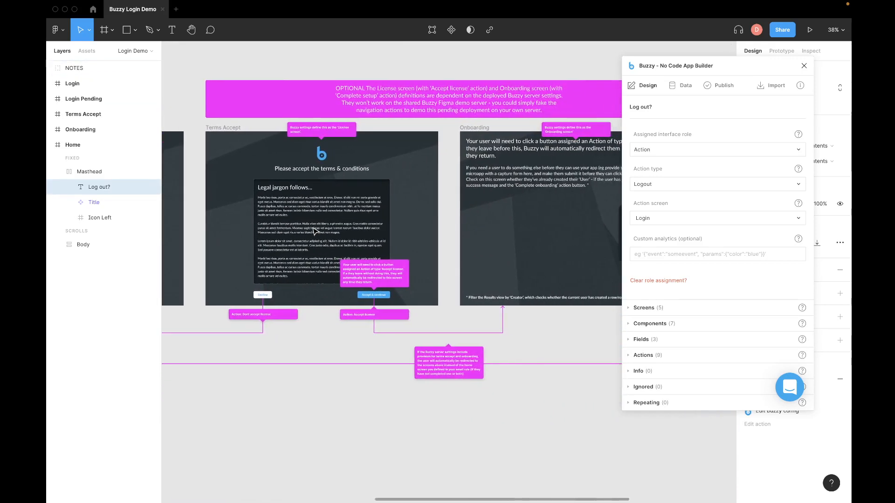
key("super+Tab")
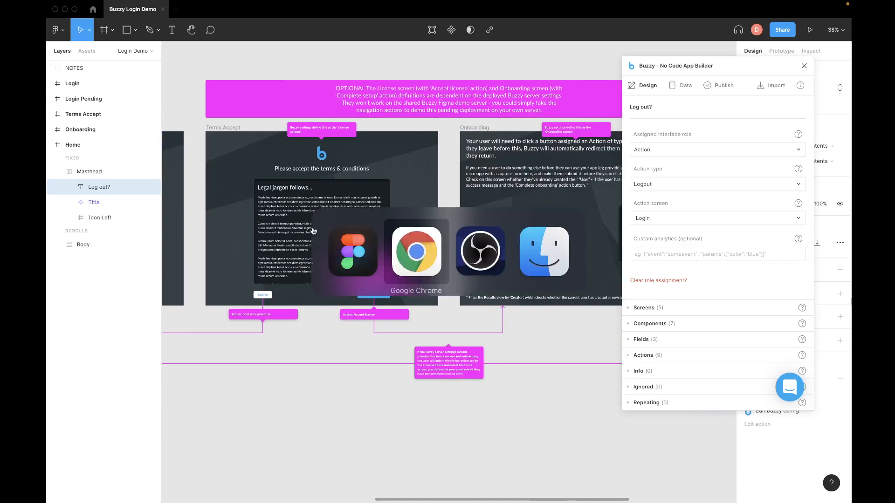
Step: Open the Login Demo app settings in the Buzzy editor
key("super+Tab")
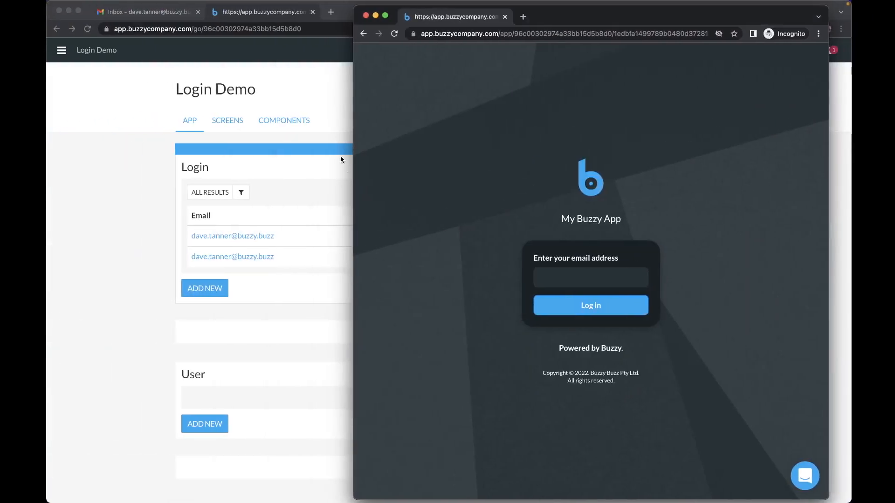
left_click(286, 106)
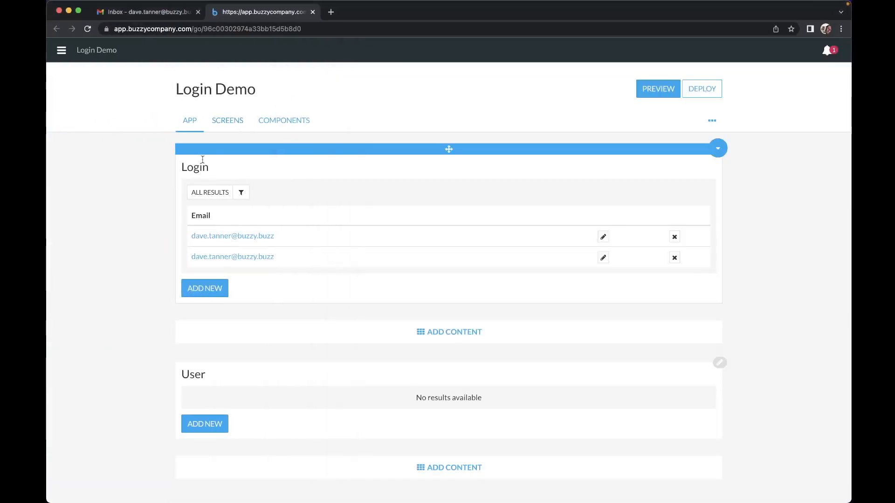
left_click(721, 122)
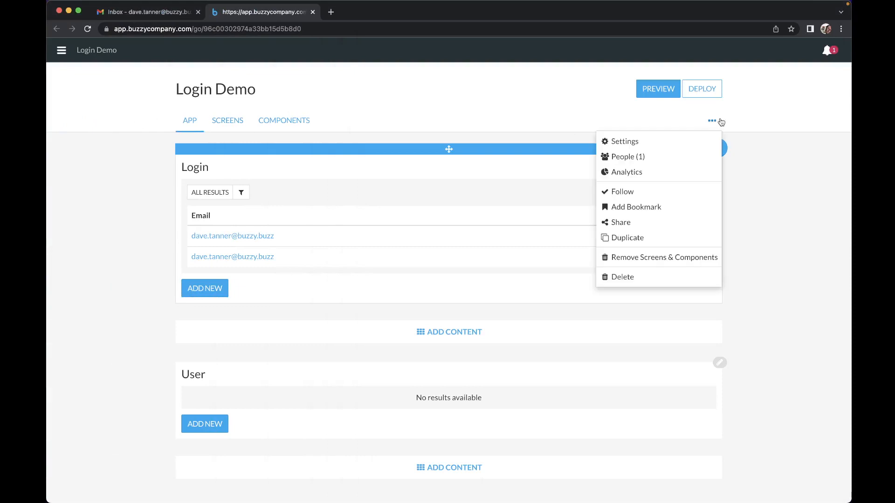
left_click(626, 142)
Step: Assign Onboarding as the onboarding screen and Terms Accept as the license screen, then close Settings
scroll(445, 265, "down", 10)
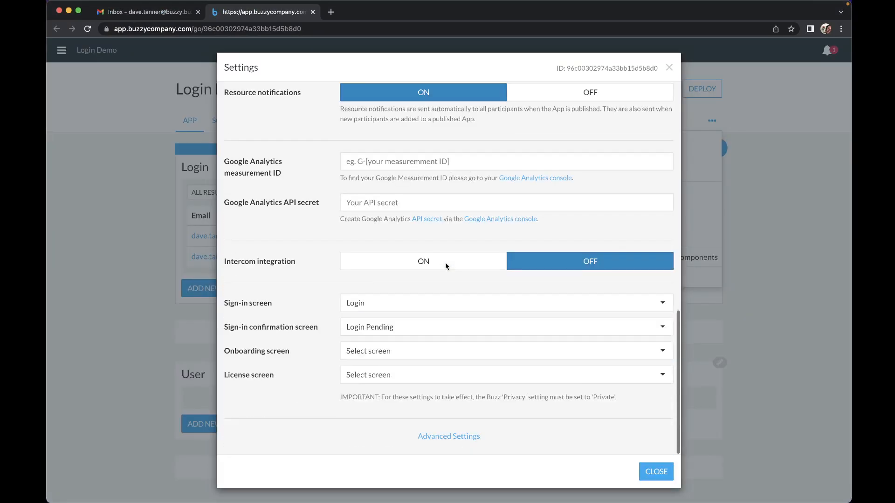
left_click(361, 351)
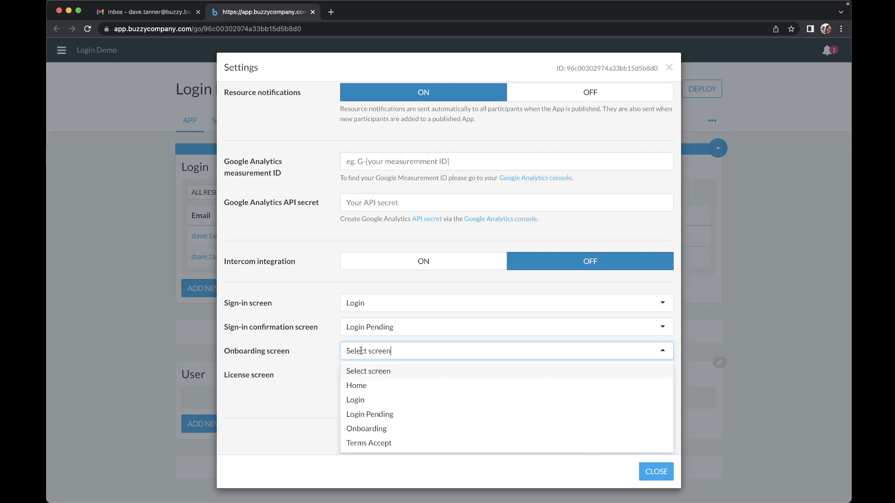
left_click(360, 429)
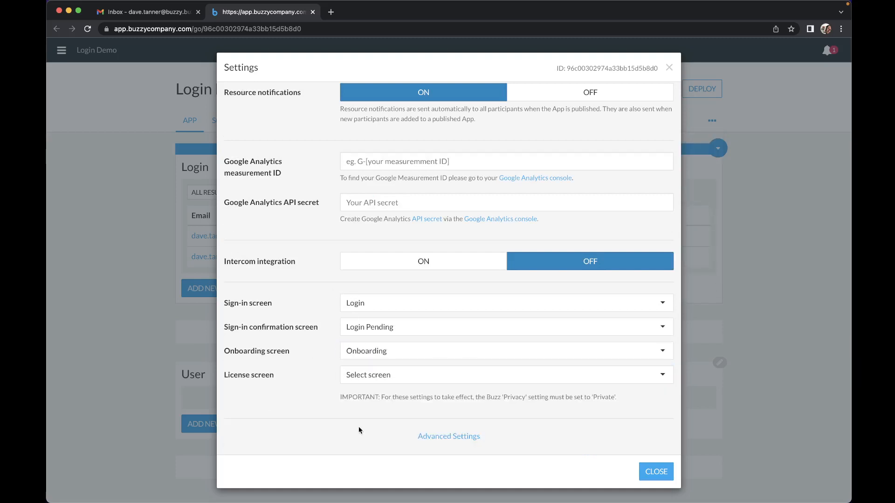
left_click(365, 378)
scroll(361, 423, "down", 1)
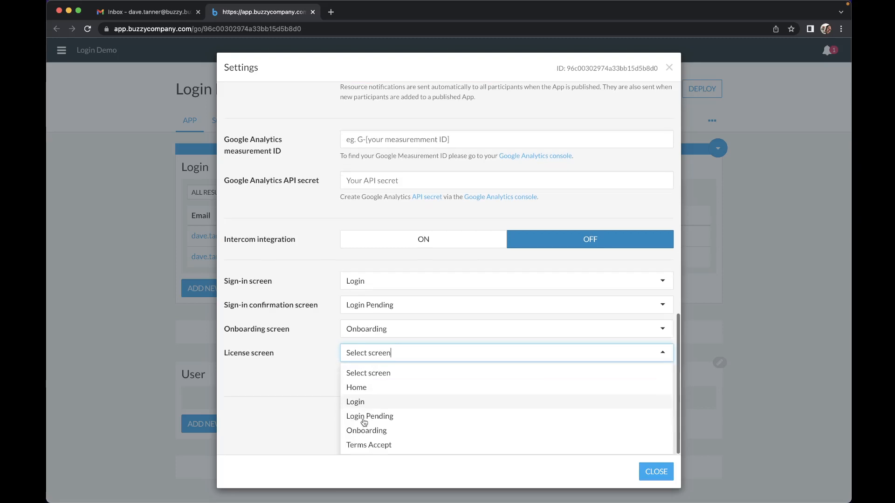
left_click(364, 446)
scroll(321, 395, "up", 1)
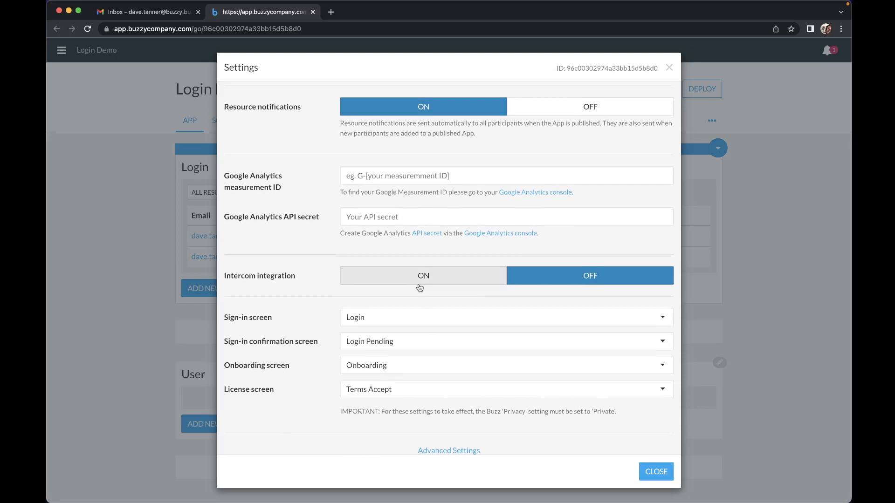
scroll(420, 287, "up", 10)
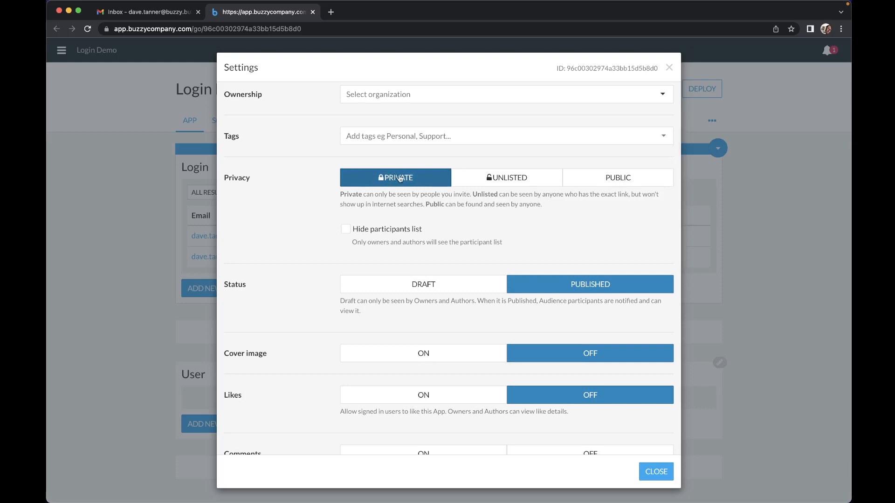
scroll(586, 230, "down", 10)
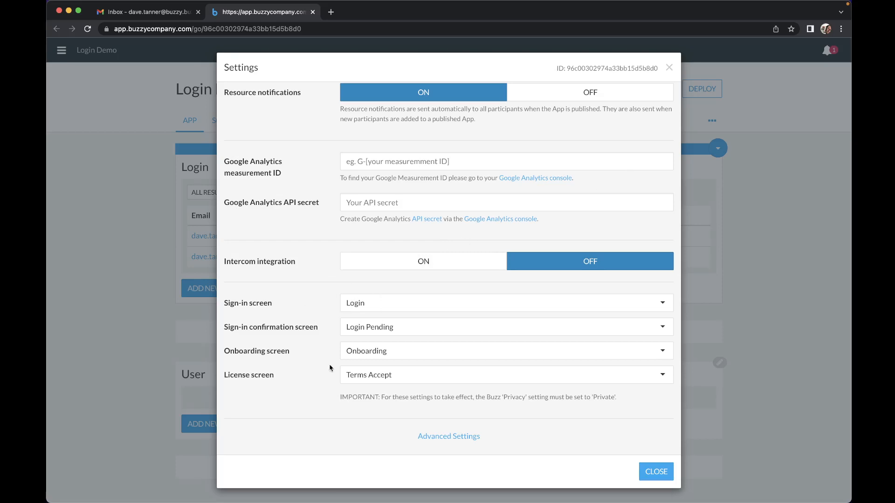
left_click(669, 68)
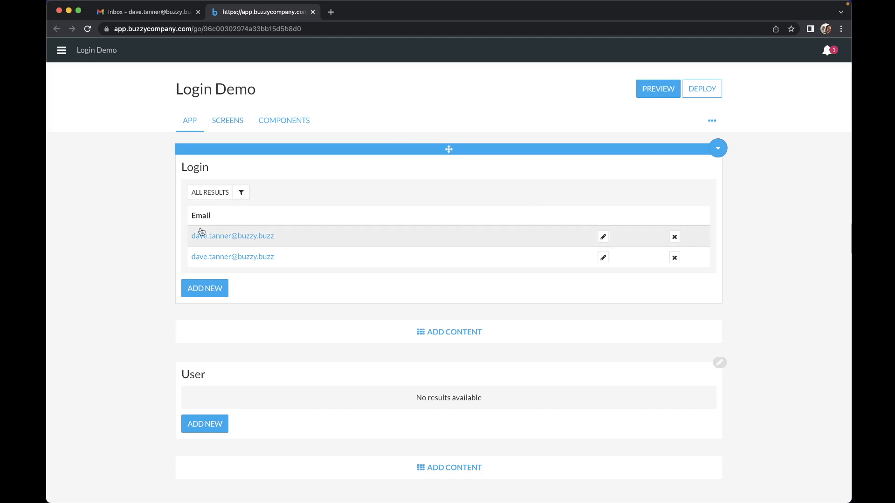
Step: Show the Login Demo screens list and reopen app settings scrolled to the screen assignment dropdowns
left_click(236, 122)
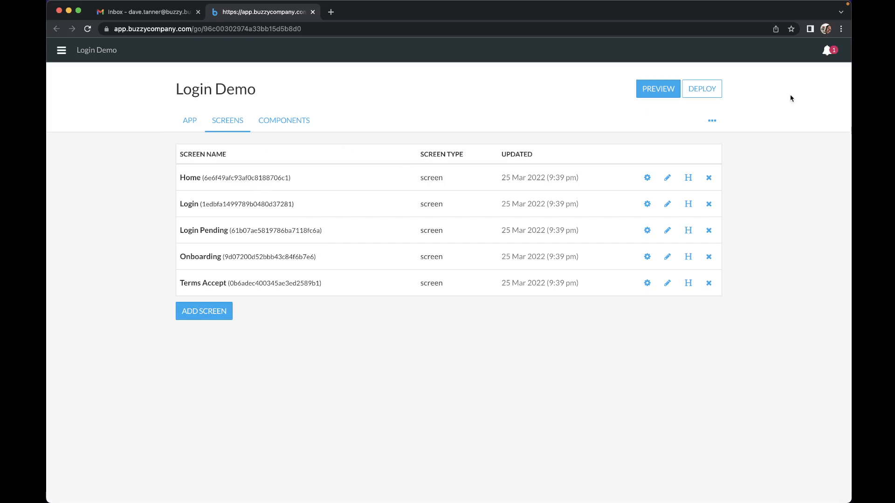
left_click(717, 121)
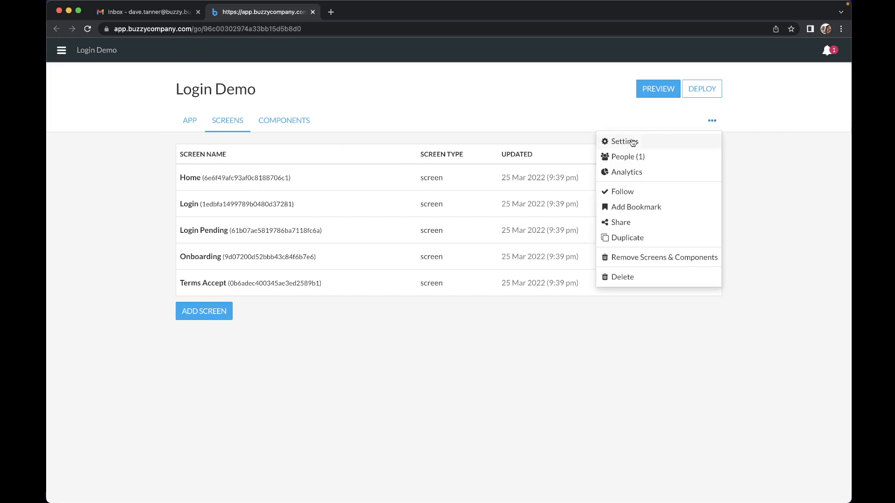
left_click(618, 141)
scroll(340, 378, "down", 5)
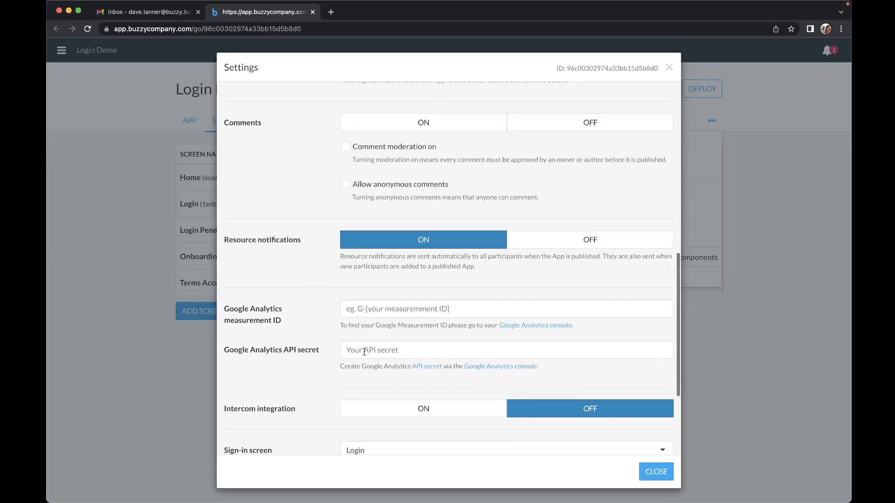
scroll(364, 352, "down", 3)
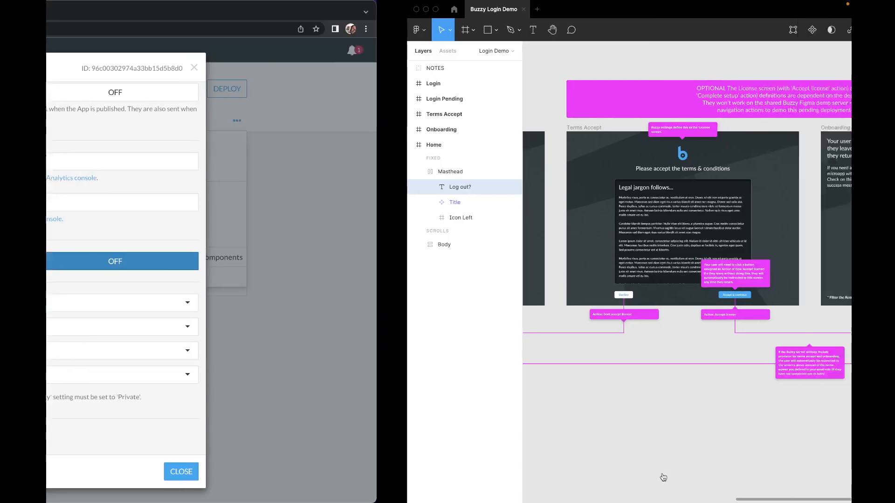
Step: Close Buzzy Settings and pan the Figma canvas toward the Terms Accept frame
left_click(656, 472)
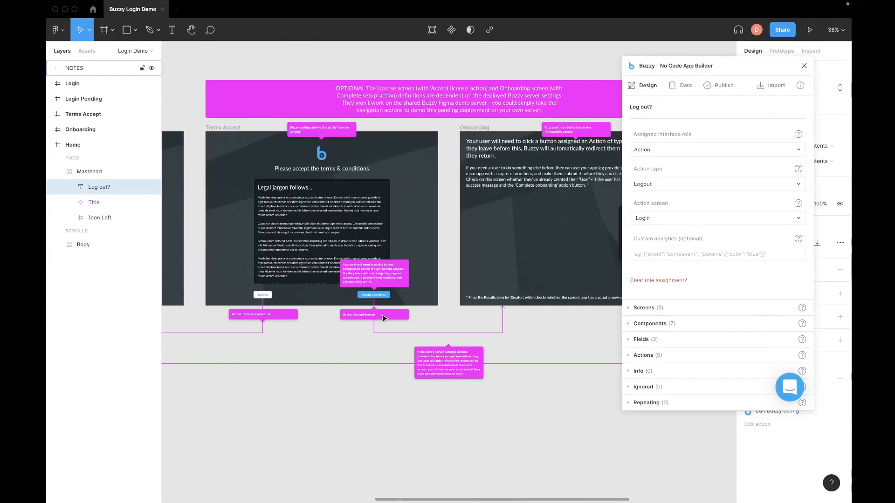
scroll(383, 318, "down", 1)
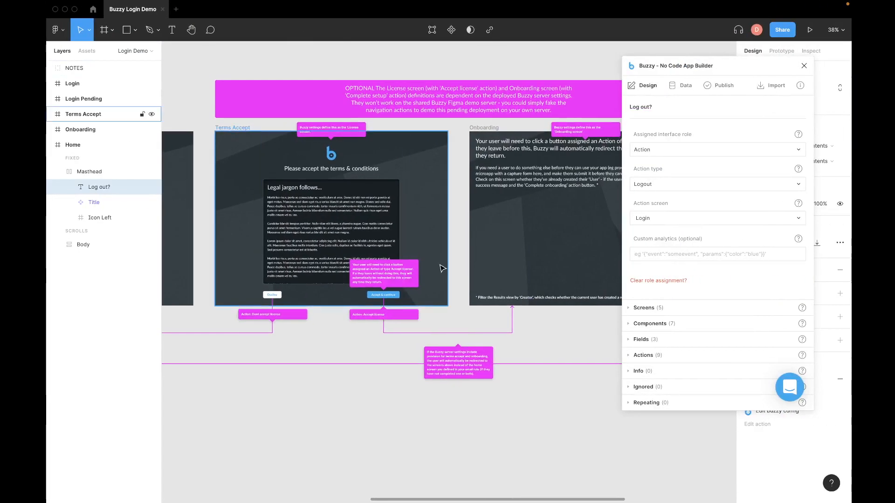
scroll(440, 266, "up", 5)
scroll(443, 267, "up", 5)
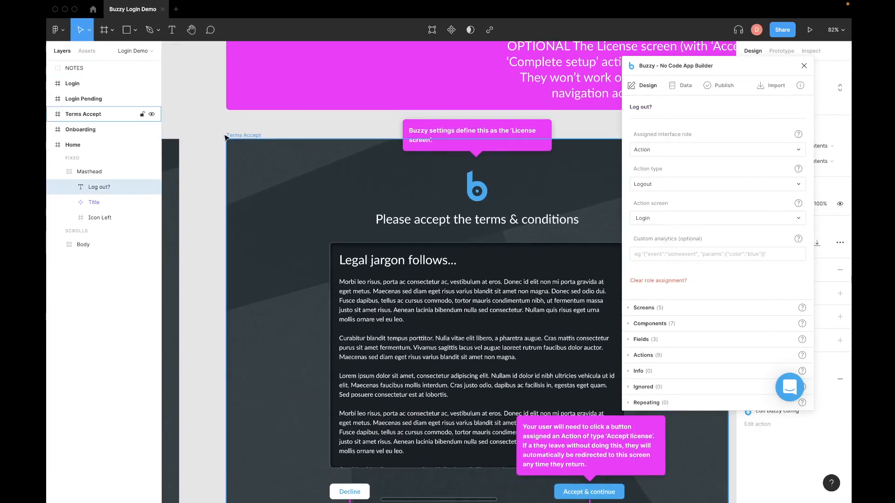
scroll(241, 133, "left", 3)
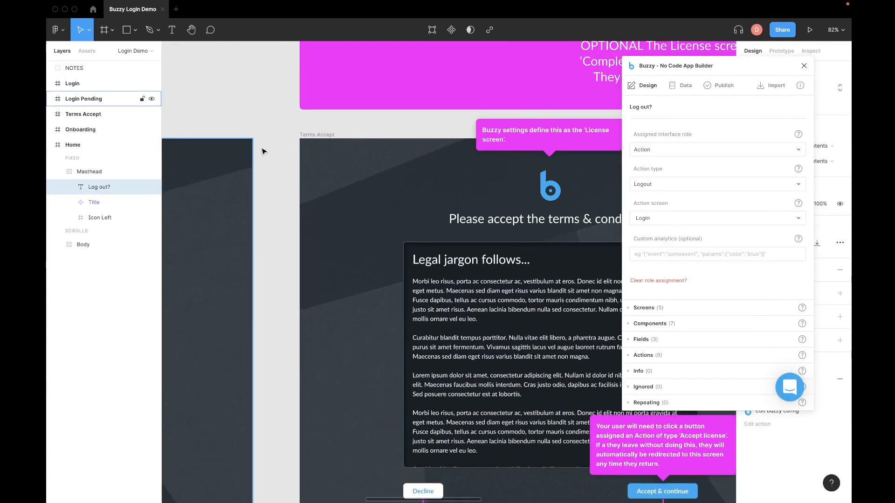
scroll(263, 153, "left", 10)
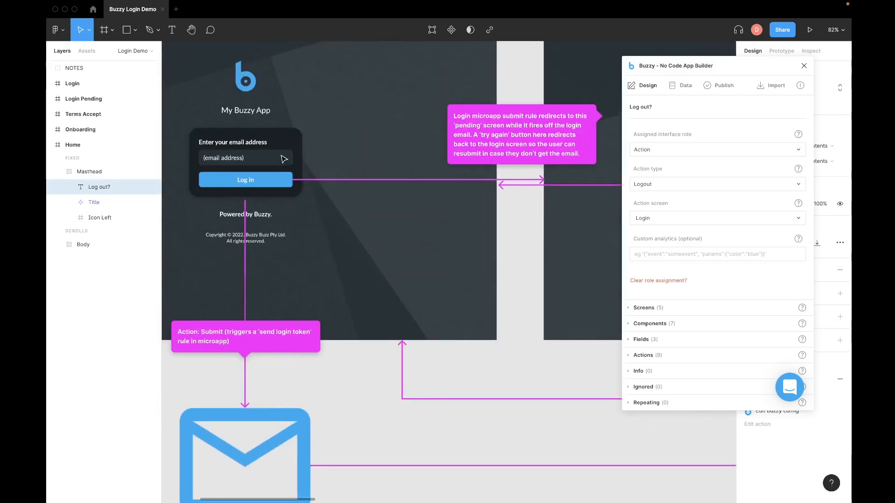
scroll(282, 156, "right", 14)
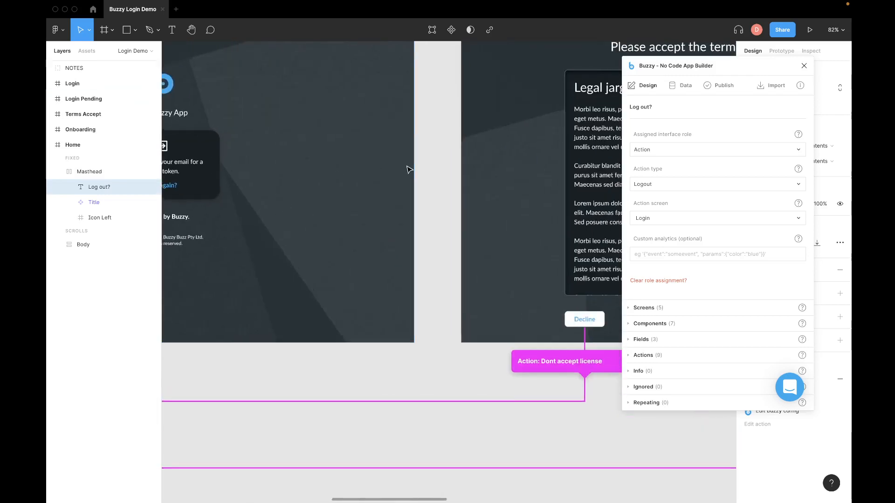
scroll(410, 169, "right", 8)
scroll(409, 170, "up", 4)
scroll(409, 169, "right", 2)
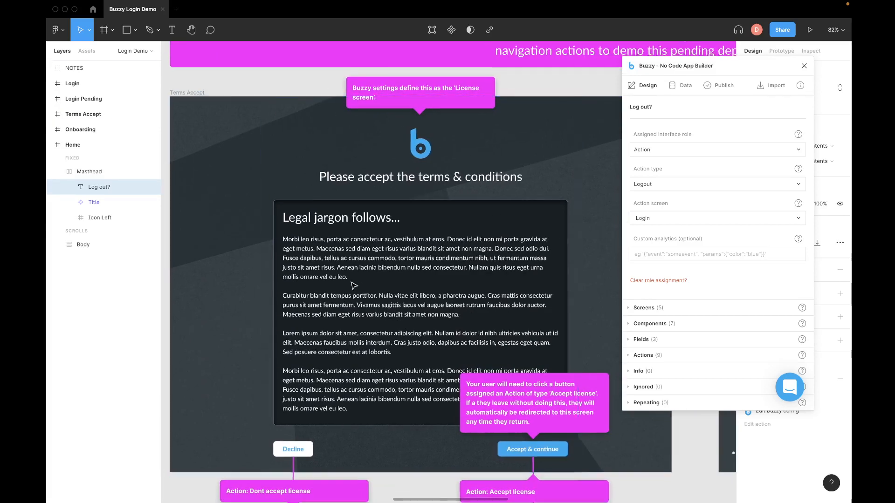
scroll(352, 285, "down", 3)
scroll(455, 146, "up", 3)
scroll(455, 146, "right", 1)
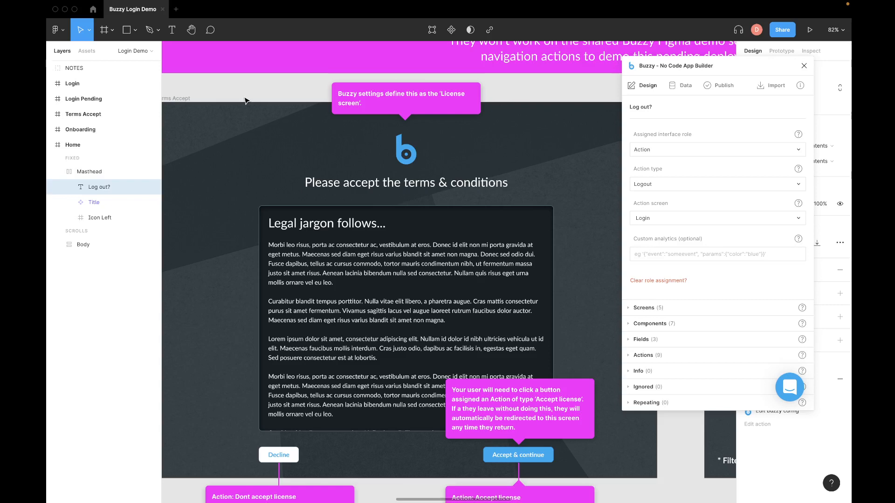
Step: Zoom in on the Terms Accept screen and select its content
scroll(247, 101, "down", 2)
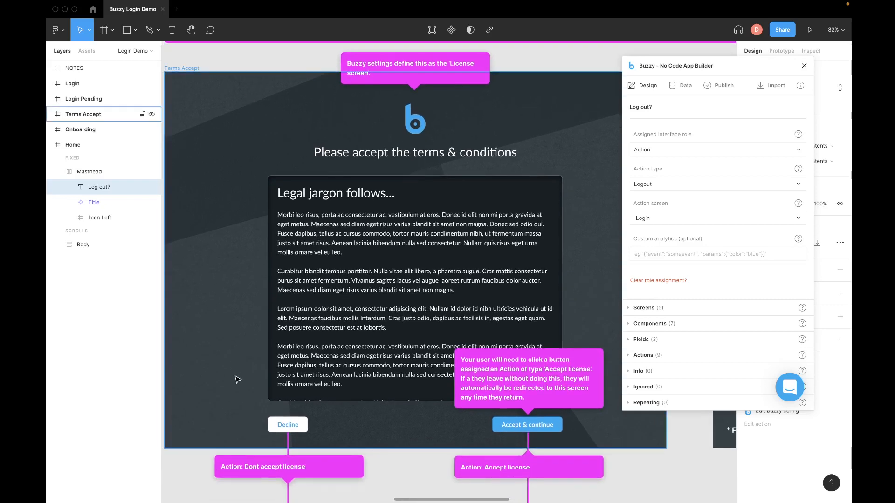
scroll(237, 377, "down", 2)
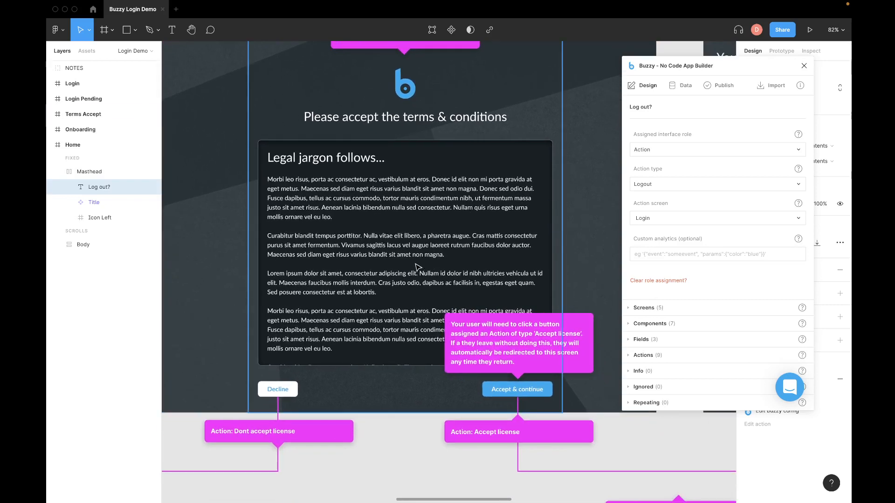
scroll(417, 266, "up", 1)
scroll(417, 266, "right", 1)
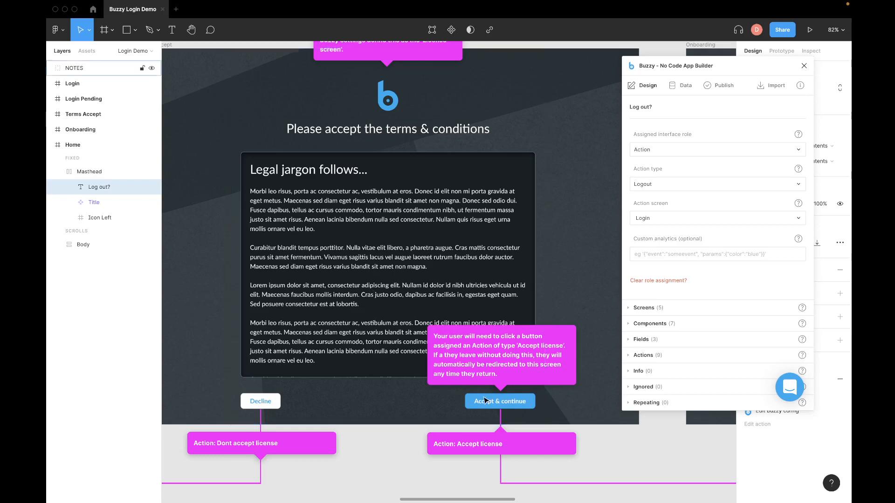
left_click(520, 404)
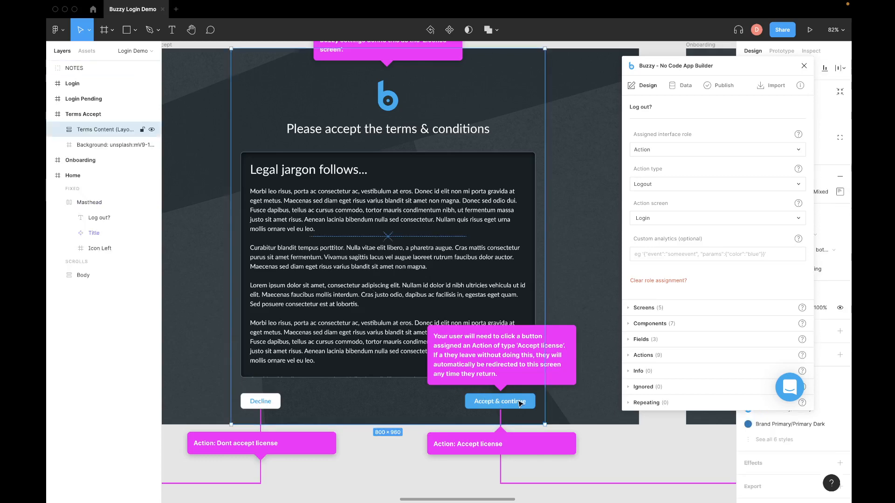
Step: Make the Accept & continue button an Action of type Accept license, leading to Onboarding
double_click(514, 403)
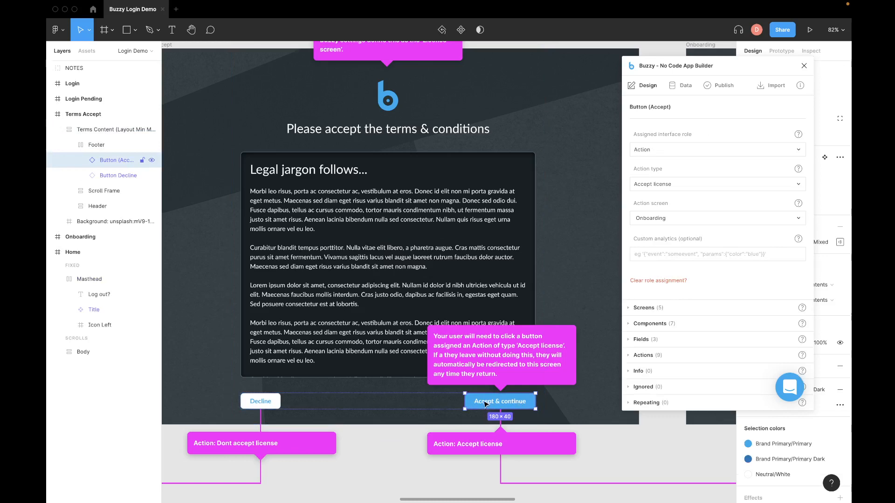
left_click(664, 150)
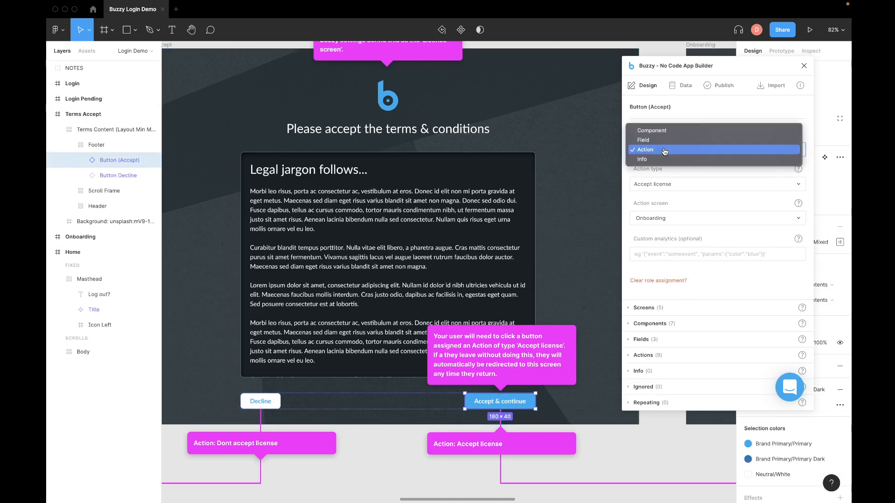
left_click(691, 110)
left_click(649, 185)
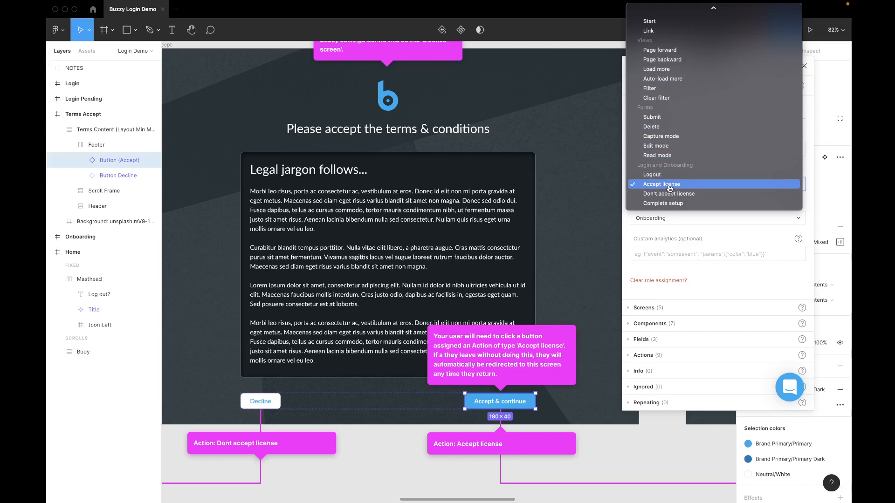
left_click(745, 235)
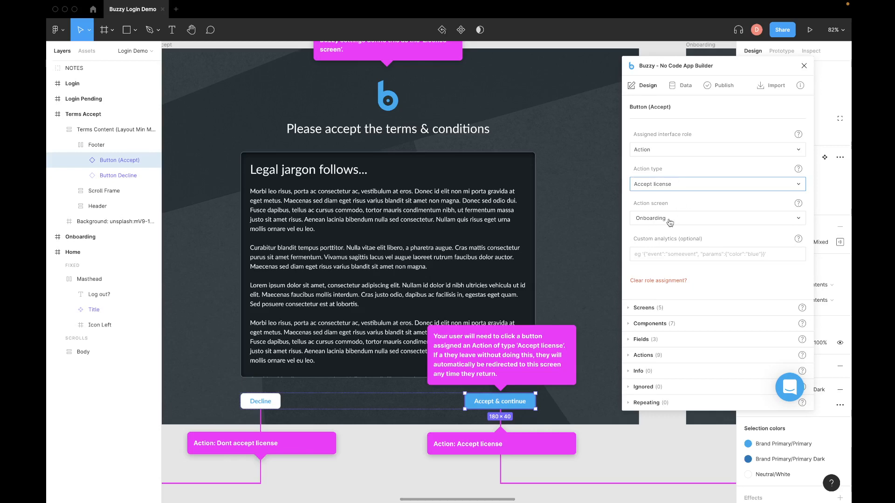
Step: Pan right to the Onboarding frame and zoom out to 67% to see its Complete setup button
scroll(536, 261, "right", 10)
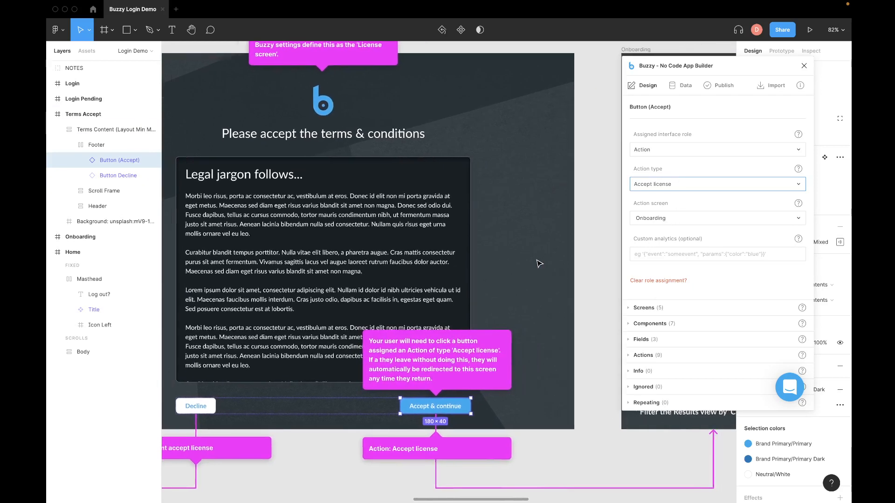
scroll(539, 264, "right", 10)
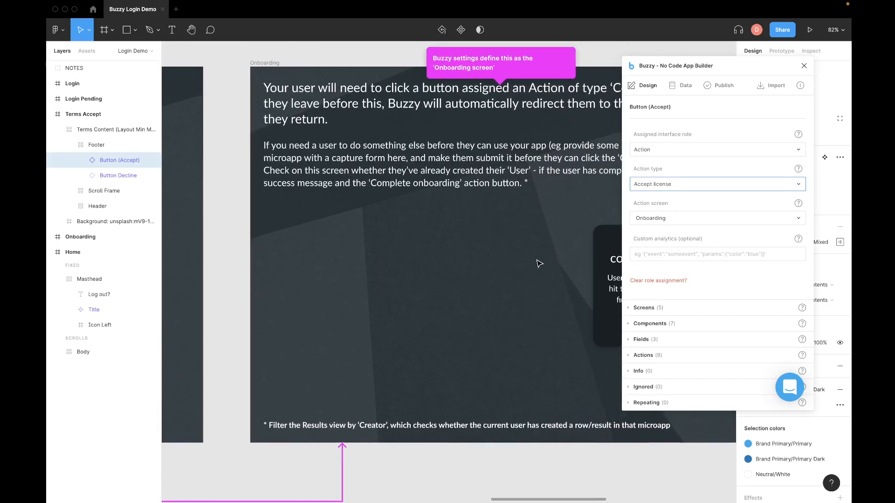
scroll(539, 263, "right", 1)
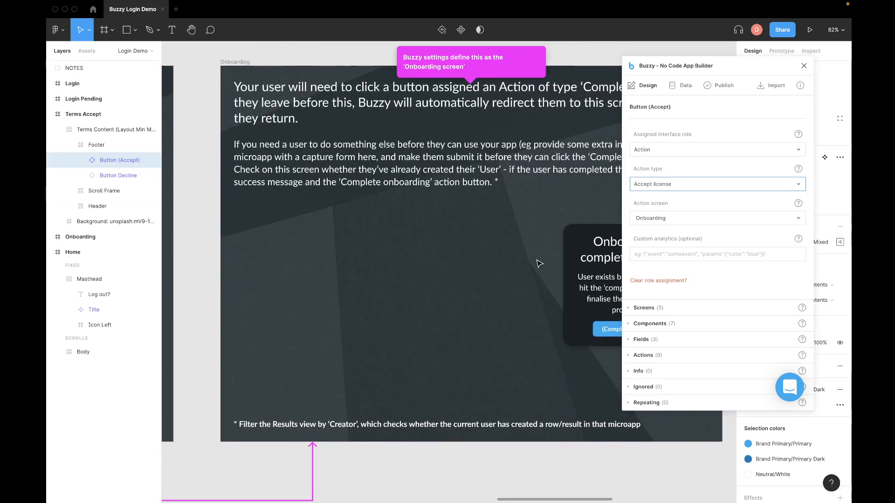
scroll(540, 264, "up", 2)
scroll(539, 263, "right", 5)
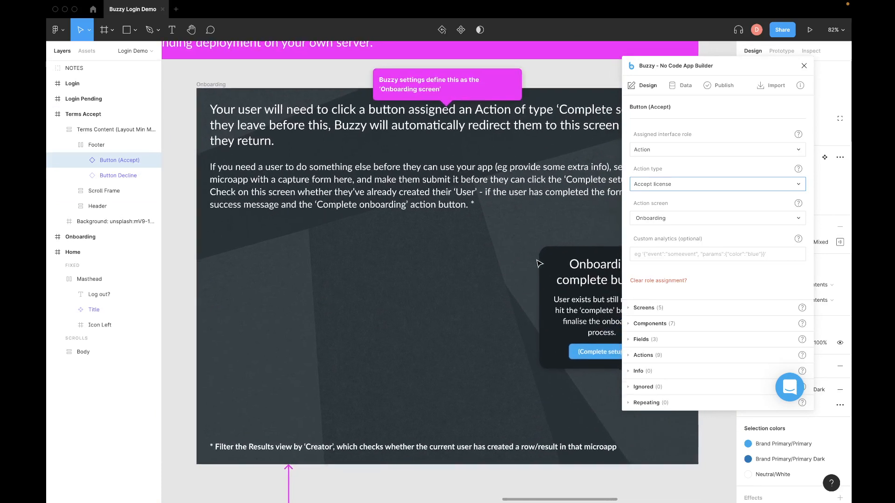
scroll(539, 263, "left", 3)
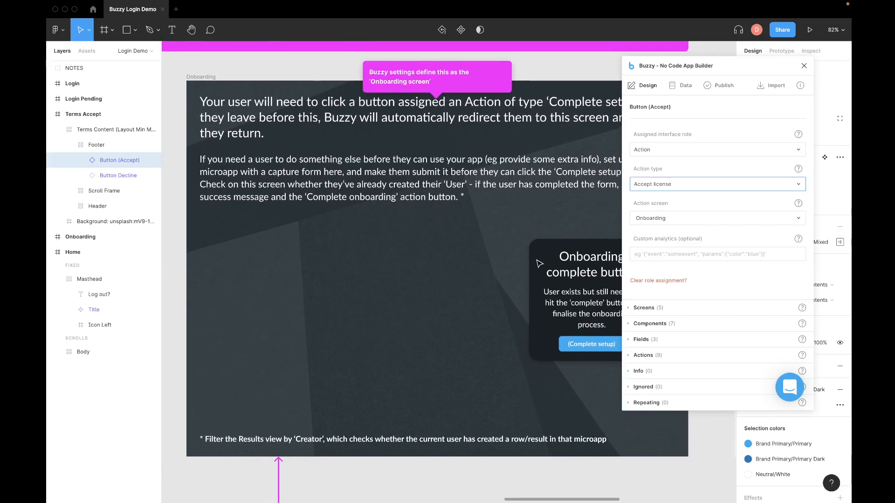
scroll(355, 298, "right", 2)
scroll(354, 298, "down", 2)
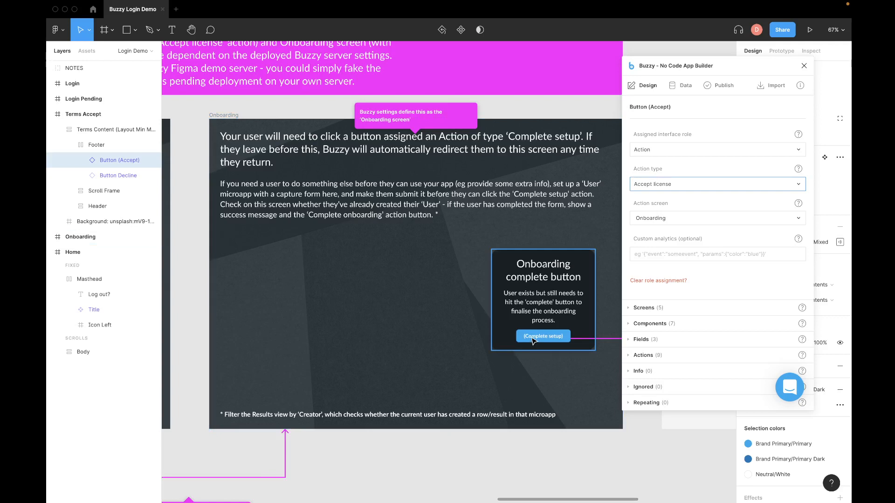
Step: Keep the Onboarding button's action type as Complete setup targeting Home, then zoom out toward Terms Accept
left_click(554, 338)
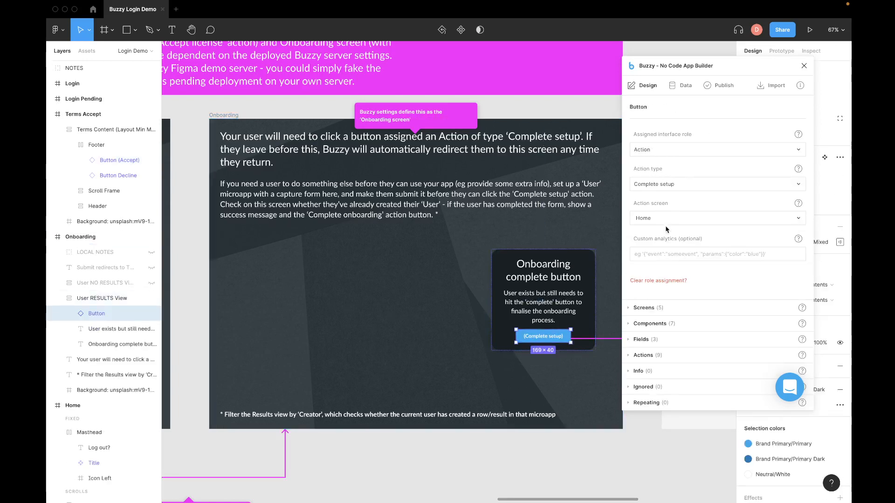
left_click(655, 186)
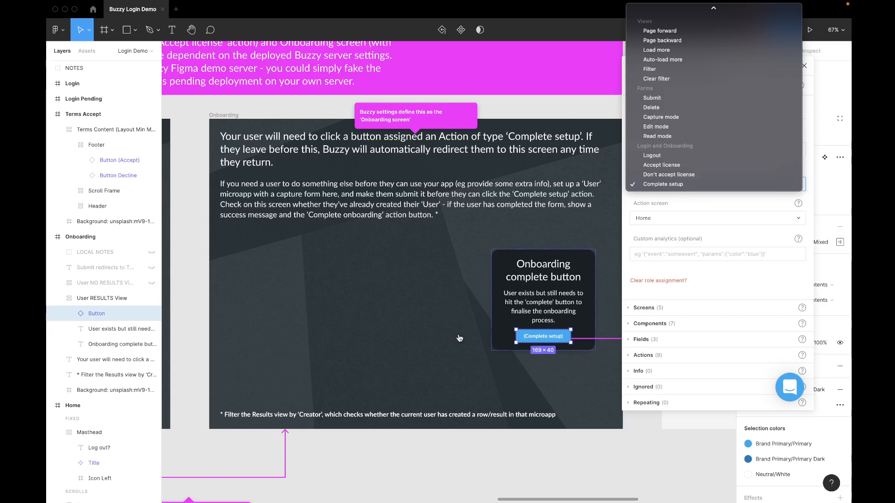
left_click(201, 161)
scroll(191, 173, "down", 2)
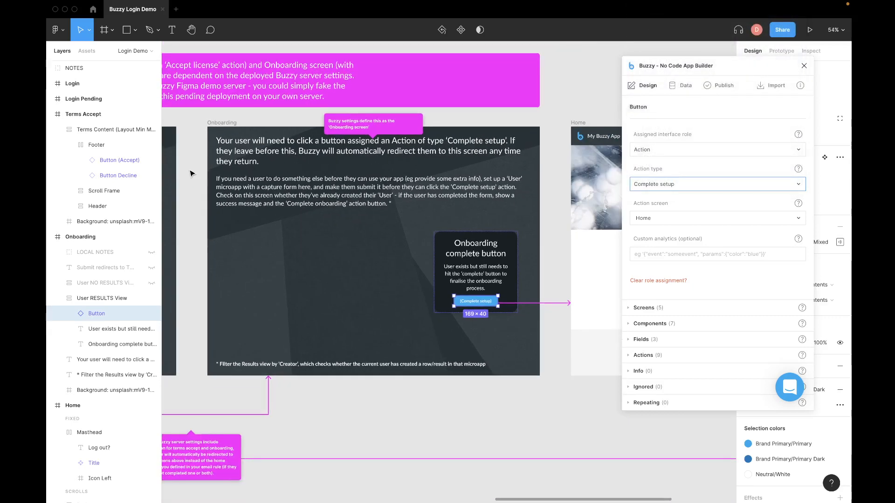
scroll(192, 174, "left", 6)
scroll(186, 175, "down", 4)
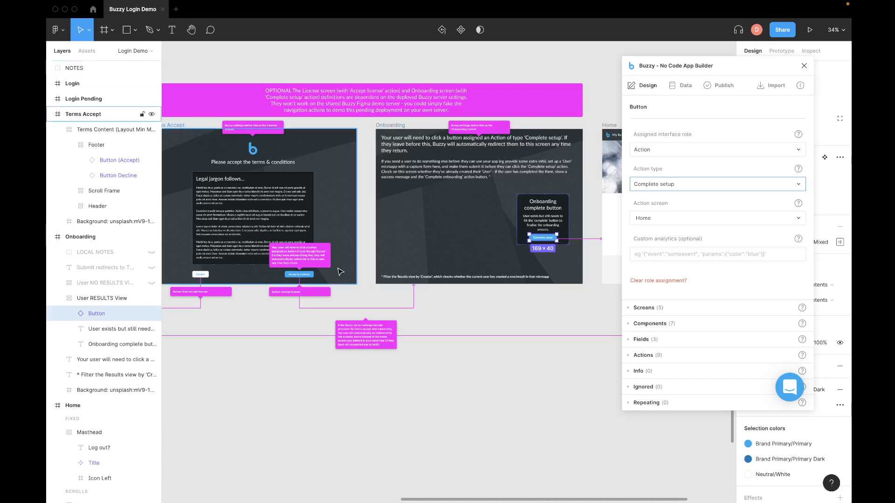
Step: Select the Terms Accept Decline button to show its Don't accept license action targeting Login
scroll(372, 135, "left", 3)
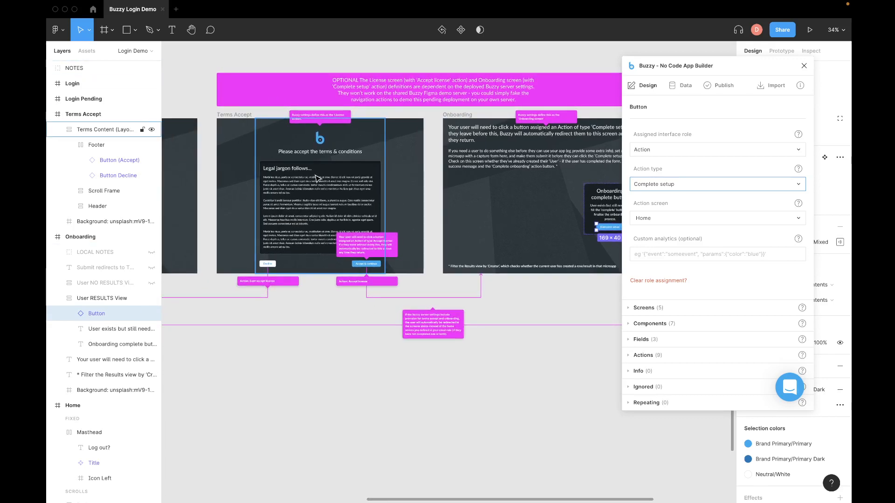
scroll(316, 177, "up", 5)
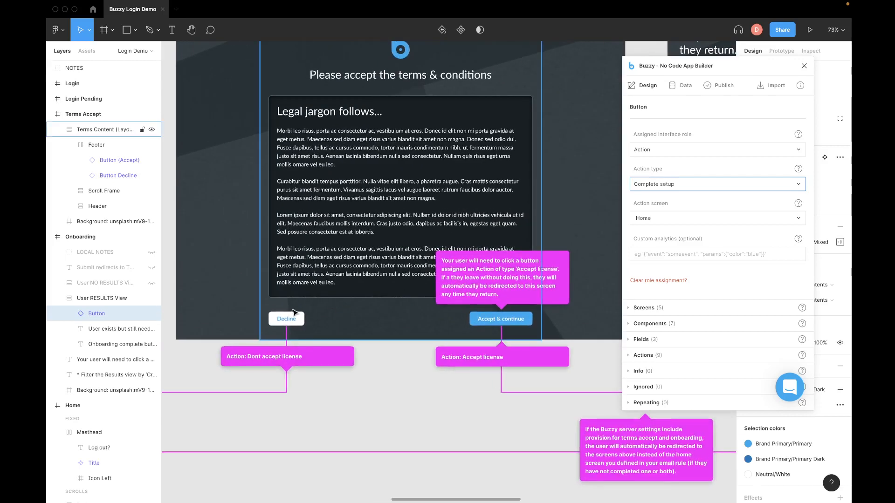
left_click(287, 322)
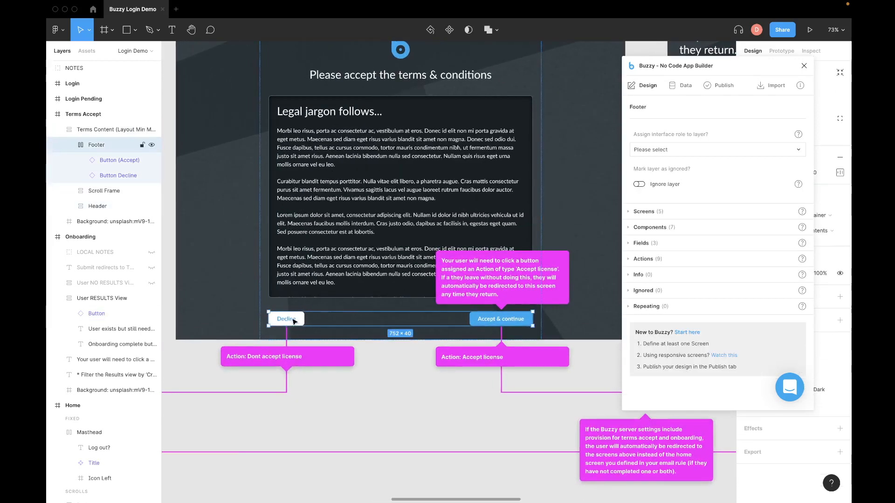
left_click(294, 321)
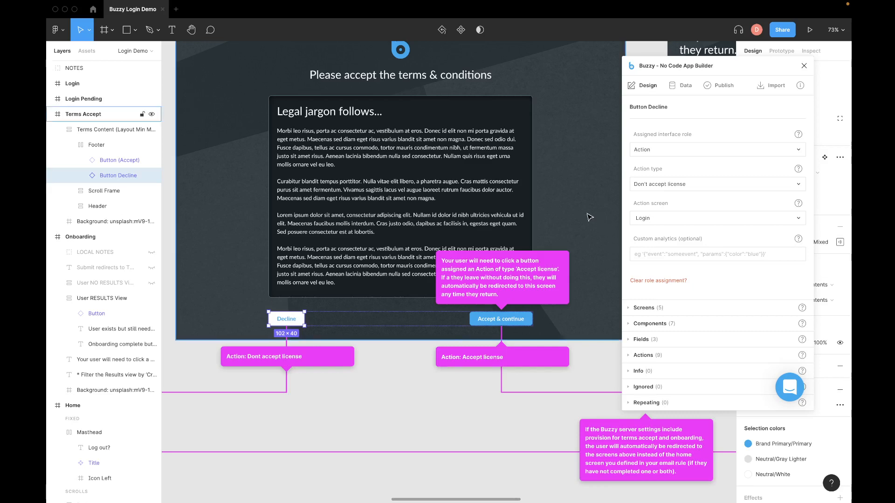
scroll(494, 227, "down", 2)
scroll(484, 228, "up", 3)
scroll(484, 227, "right", 2)
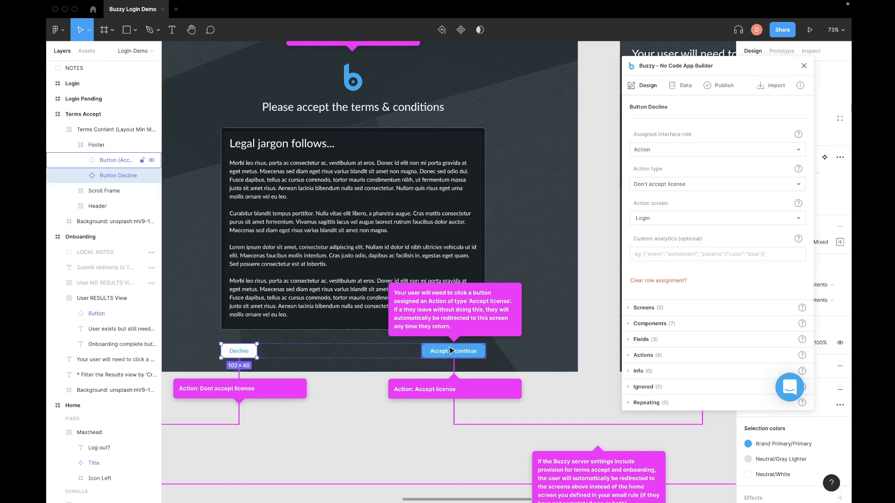
scroll(507, 323, "right", 5)
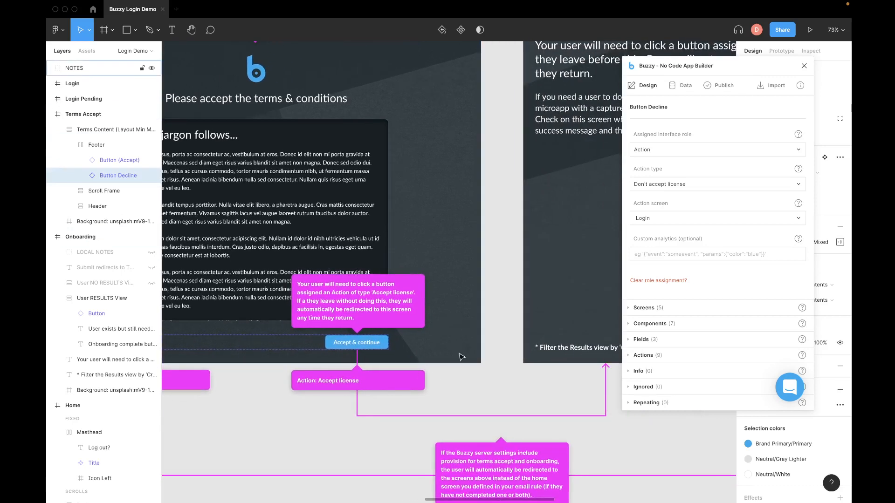
scroll(497, 317, "right", 8)
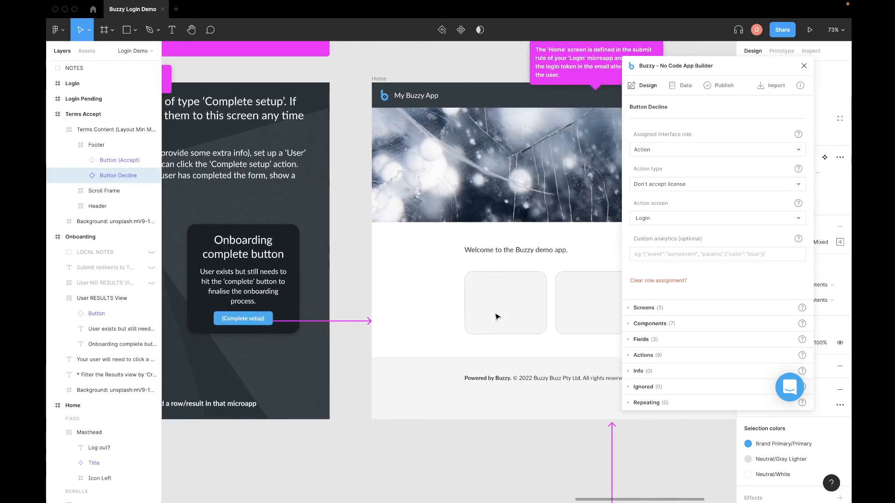
scroll(496, 317, "left", 5)
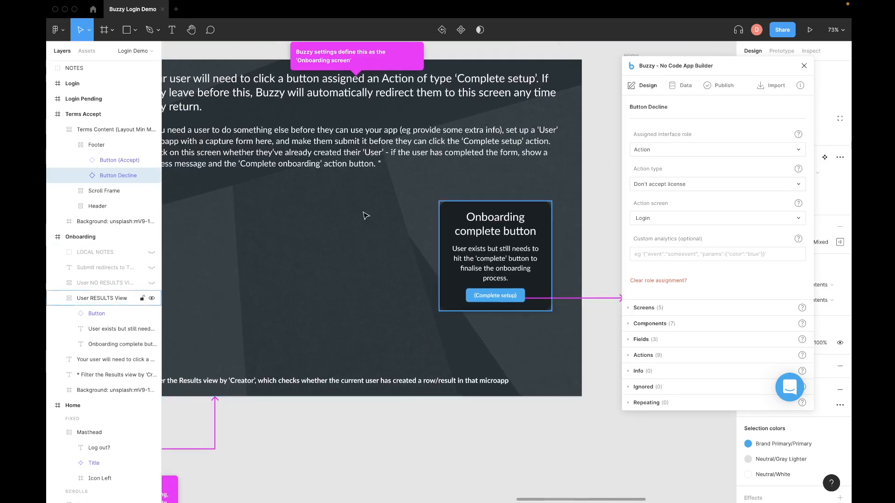
scroll(425, 348, "left", 2)
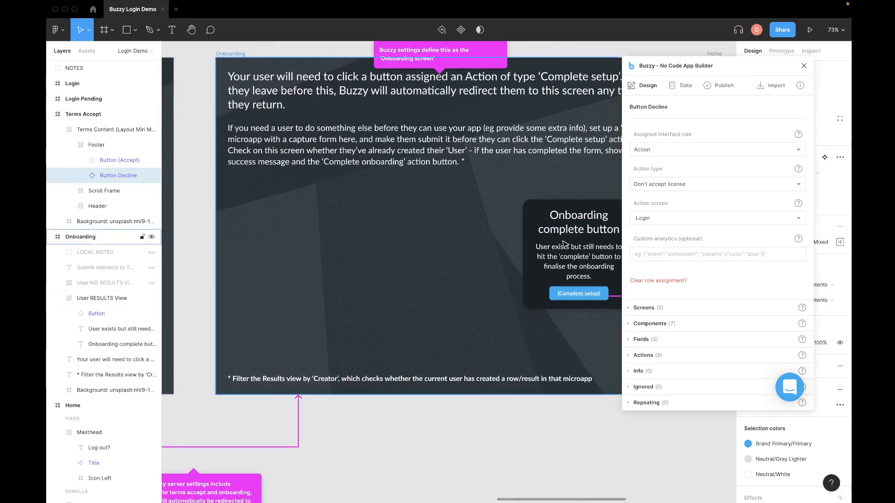
Step: Select the Onboarding Complete setup button to check its action, which sends users to Home
left_click(596, 298)
left_click(596, 298)
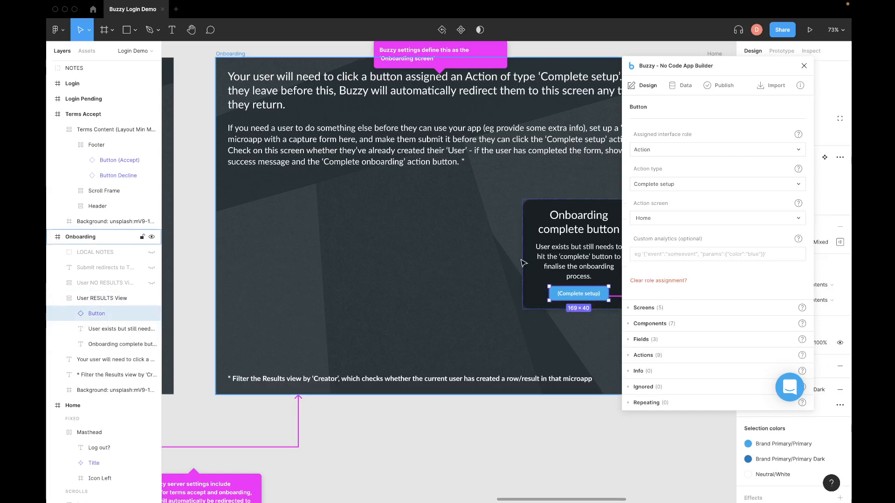
scroll(492, 241, "up", 1)
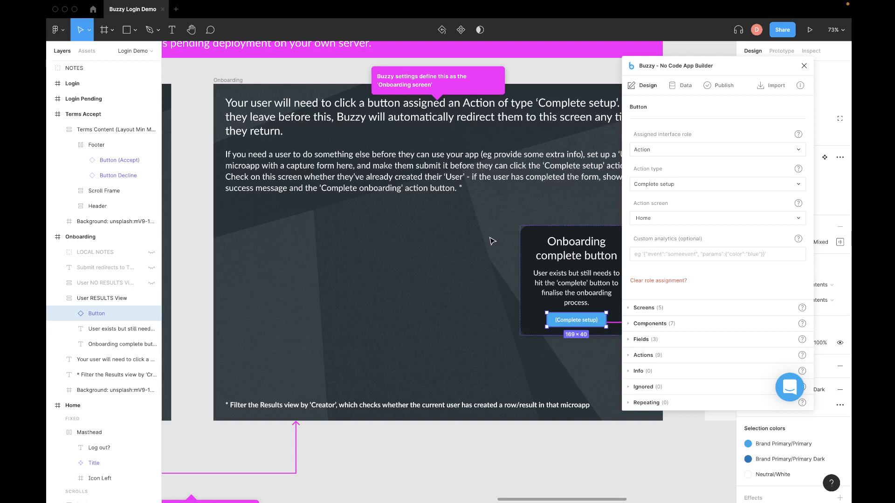
Step: Collapse the Terms Accept, Onboarding and Home layer groups, then select Onboarding's instruction text
left_click(50, 113)
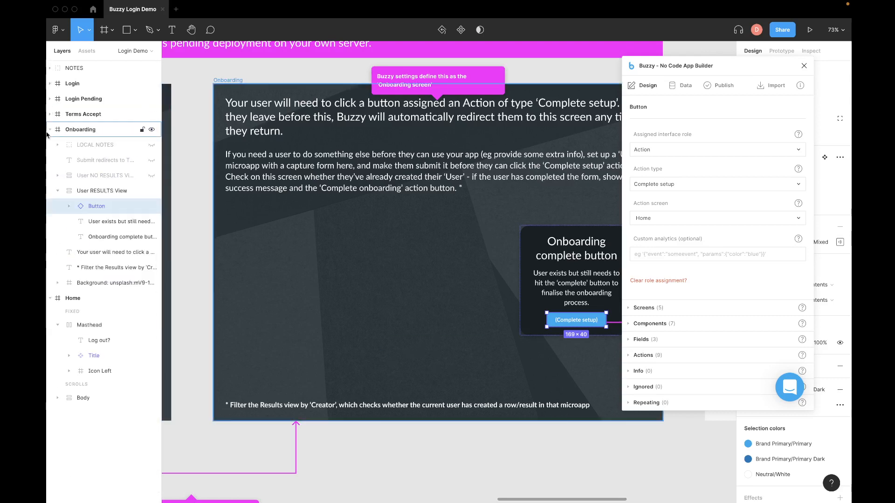
left_click(49, 130)
left_click(50, 145)
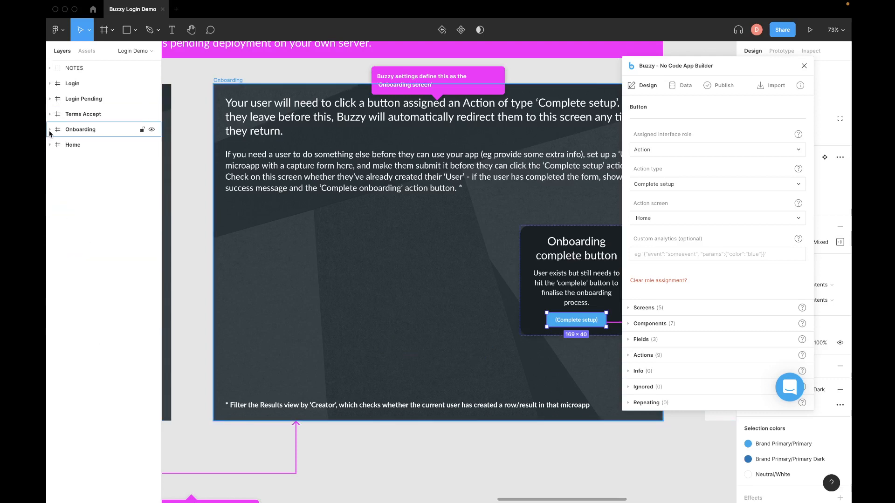
left_click(50, 130)
left_click(50, 130)
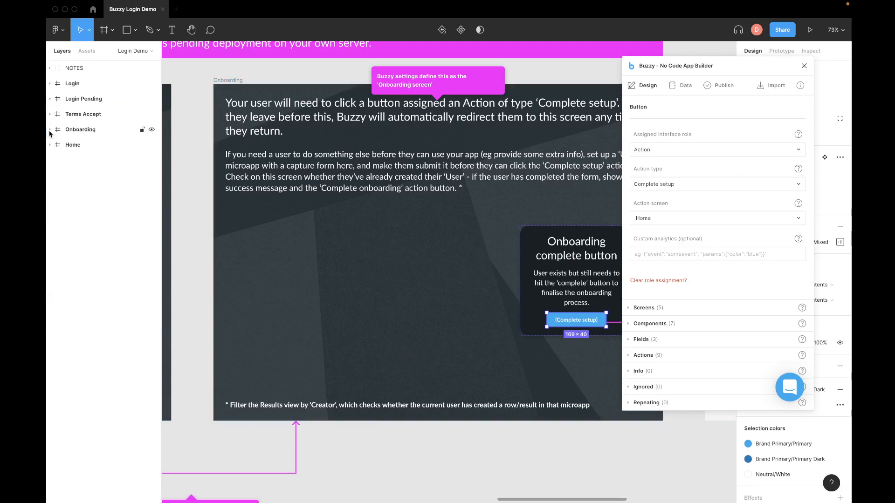
left_click(256, 105)
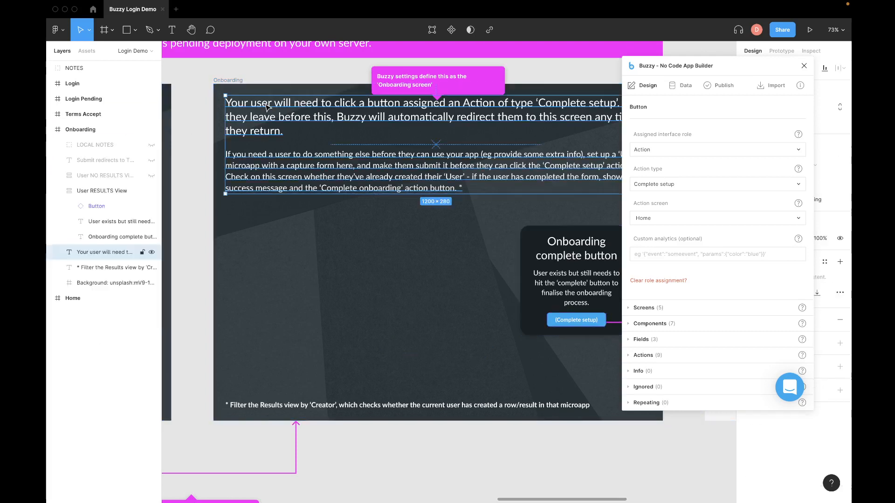
Step: Unhide the User NO RESULTS View form, Submit redirects text and LOCAL NOTES annotations, then view Buzzy data settings
left_click(152, 175)
left_click(151, 160)
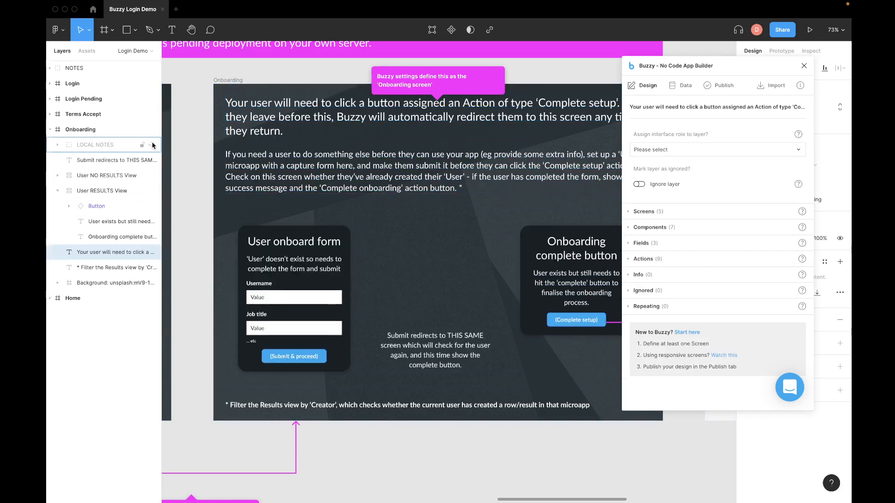
left_click(152, 144)
scroll(554, 168, "down", 3)
scroll(554, 167, "right", 2)
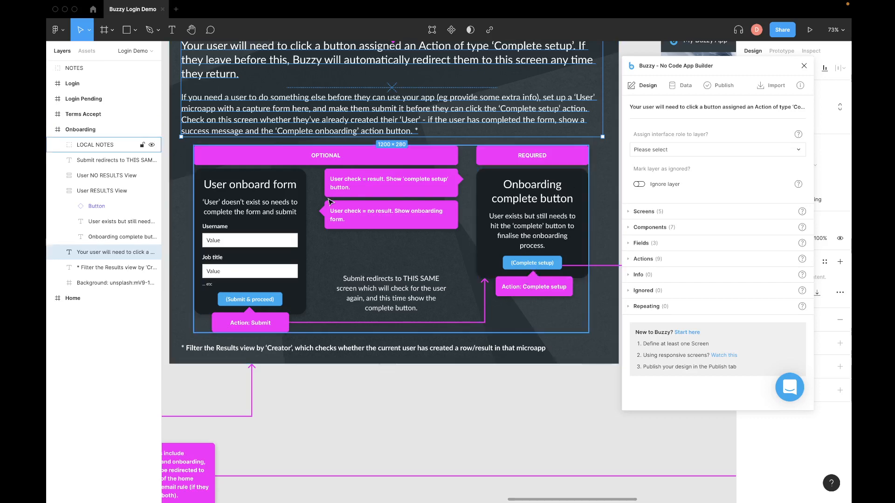
scroll(333, 201, "up", 2)
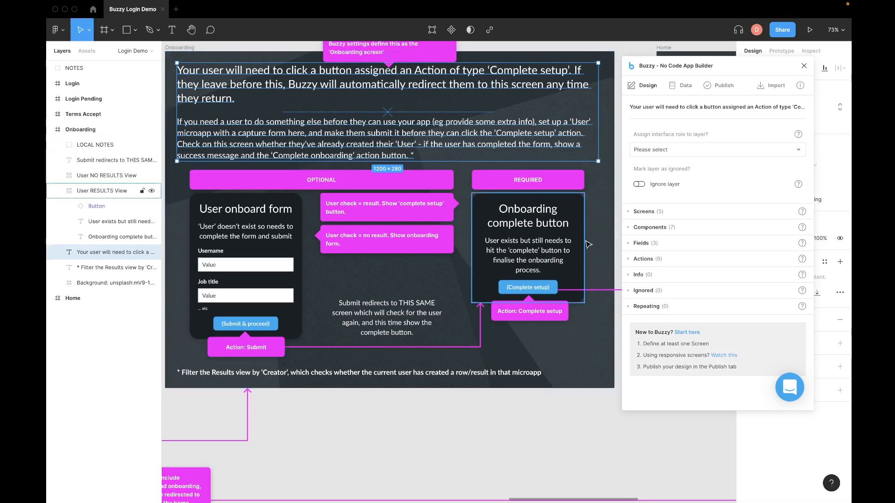
scroll(520, 289, "left", 2)
scroll(520, 289, "down", 1)
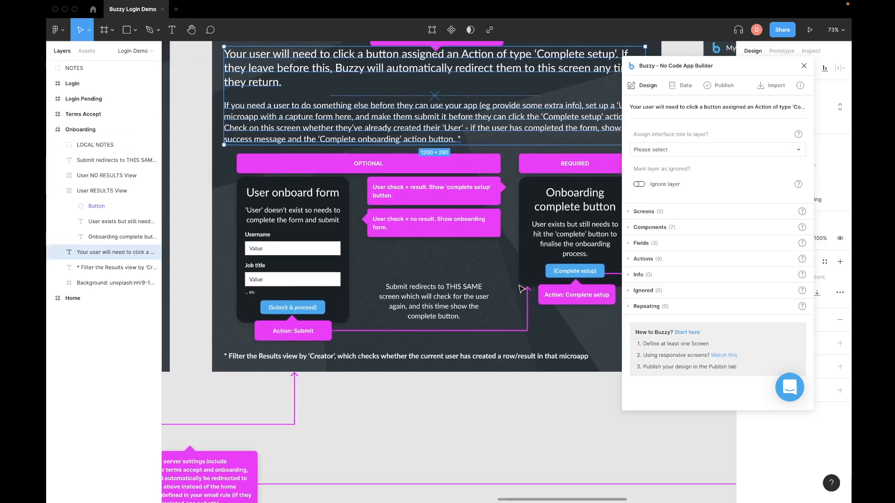
scroll(520, 289, "right", 1)
scroll(521, 289, "up", 1)
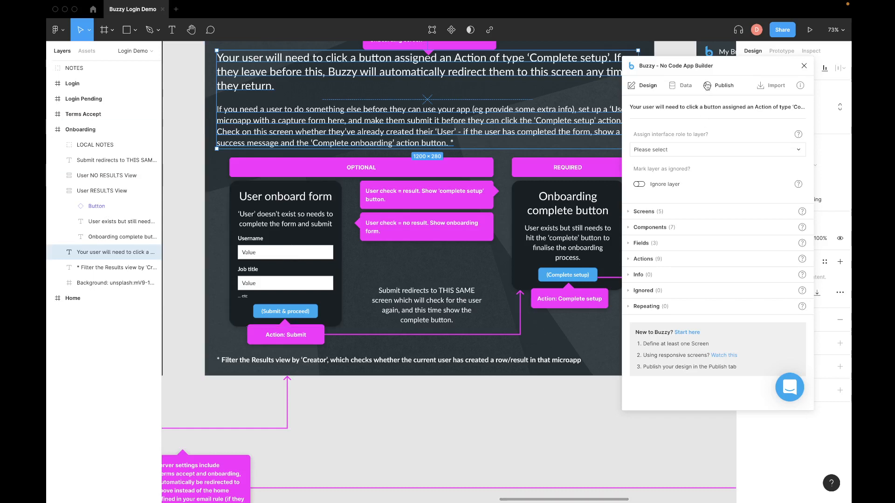
left_click(683, 85)
Step: Expand User (2) to list its Plain text fields, Job Title and Username
left_click(629, 119)
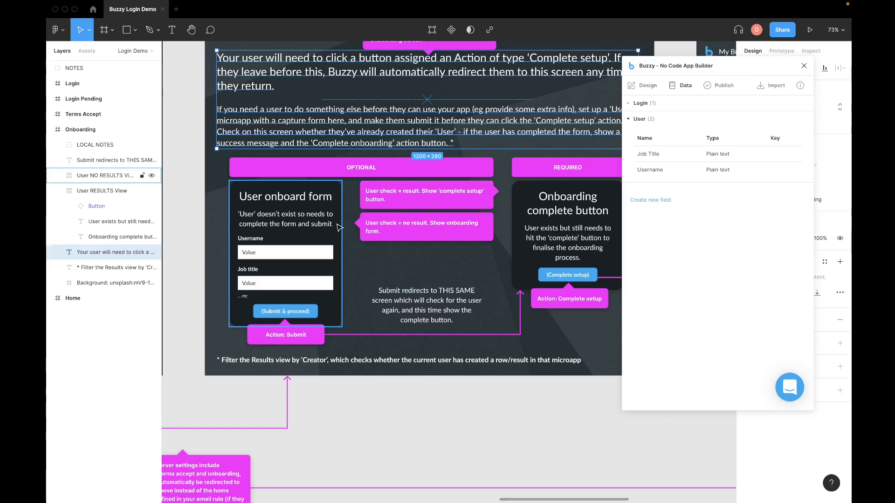
scroll(339, 227, "up", 3)
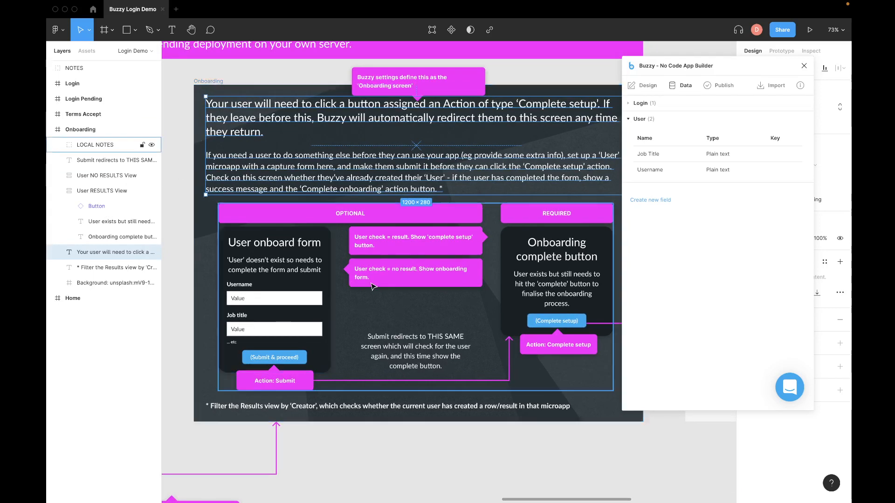
mouse_move(372, 284)
left_mouse_down()
mouse_move(393, 278)
mouse_move(385, 286)
left_mouse_up()
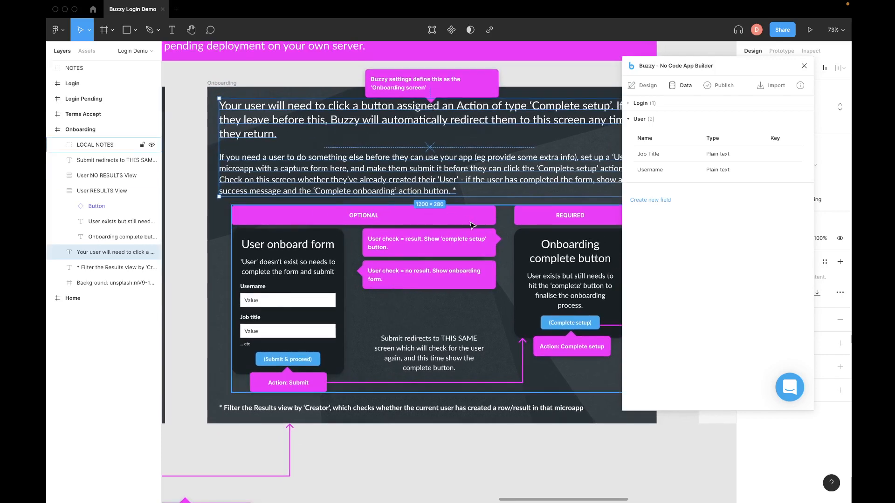
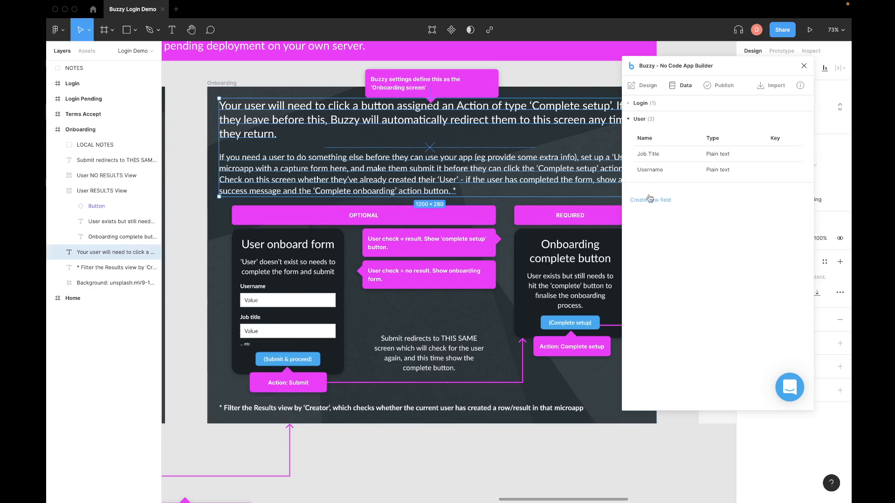
Step: Check the Login and User data lists in the Buzzy app, then return to Figma
key("ctrl+Left")
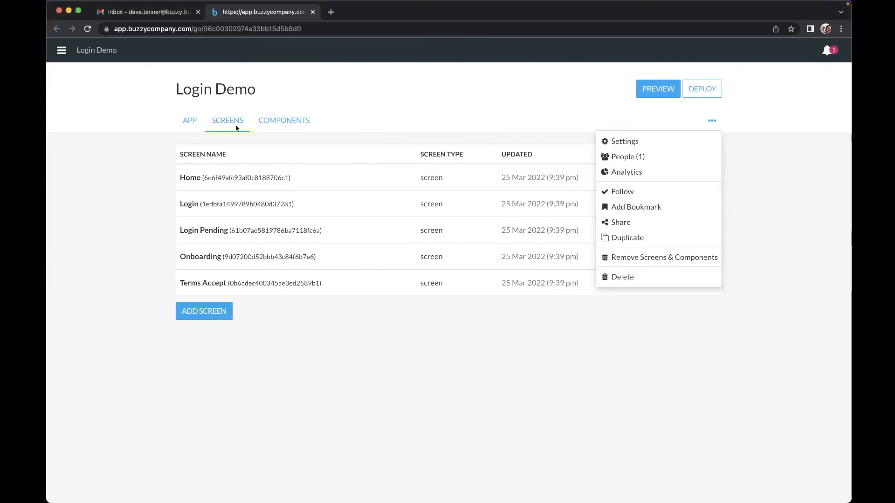
left_click(190, 121)
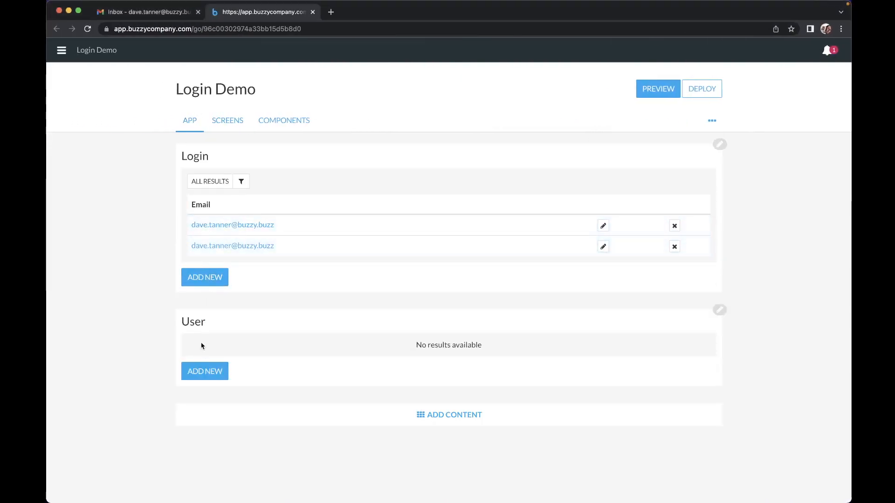
key("ctrl+Right")
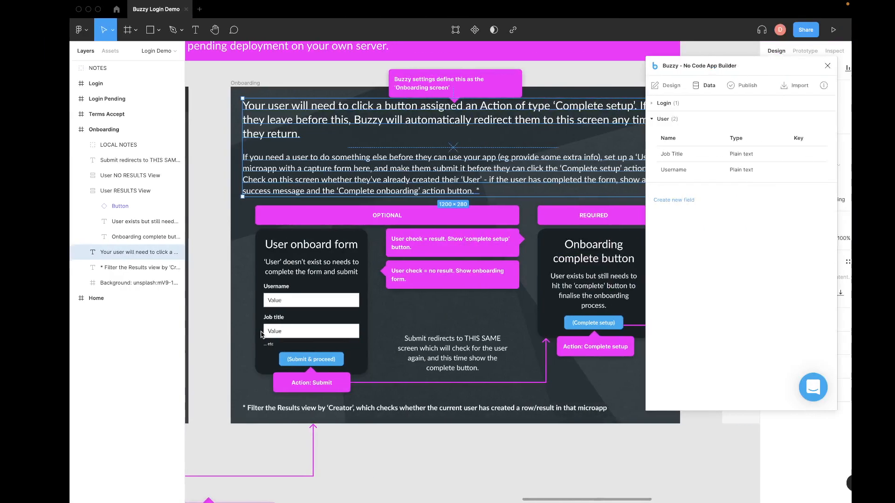
Step: Inspect the onboarding form groups, then show Buzzy design settings for the User RESULTS View layer
left_click(307, 246)
left_click(555, 237)
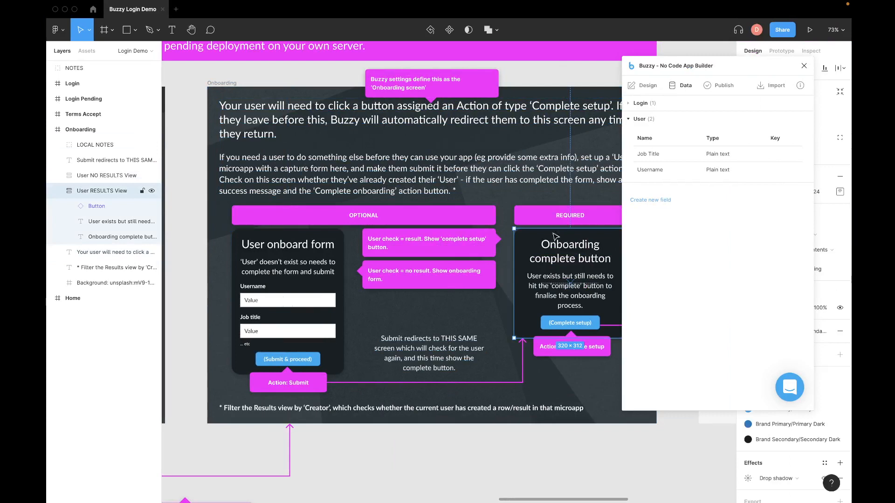
left_click(84, 177)
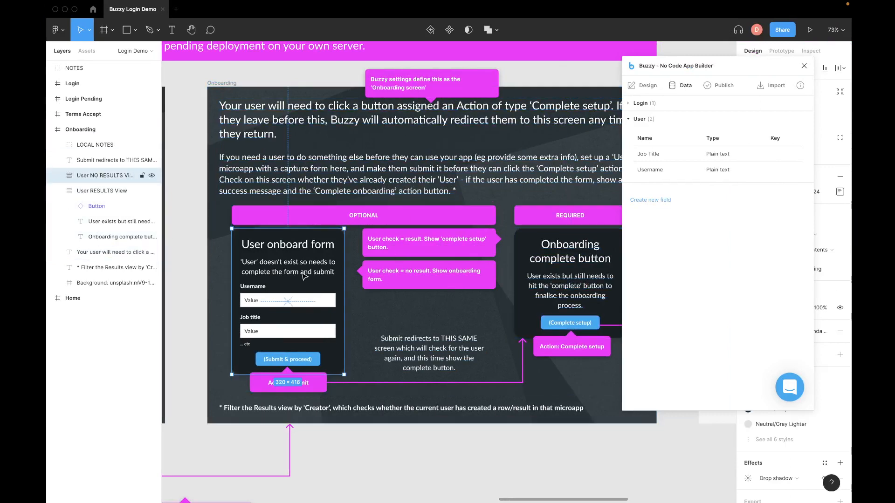
double_click(303, 275)
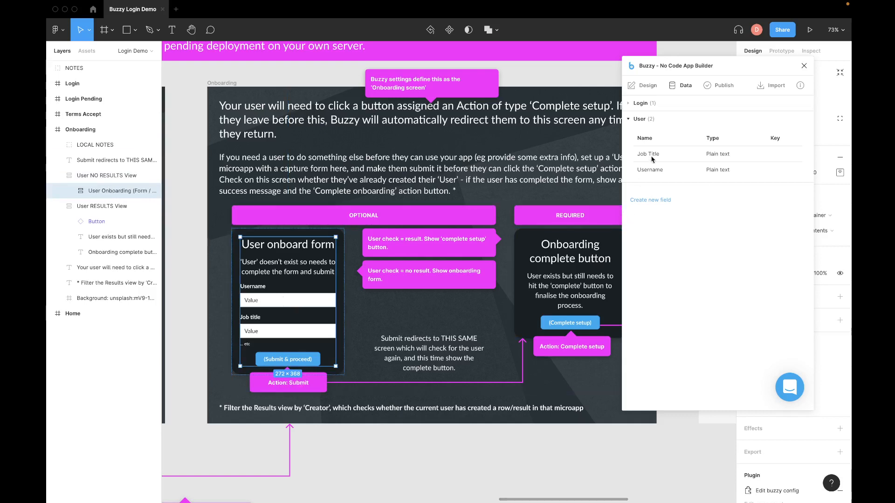
left_click(642, 86)
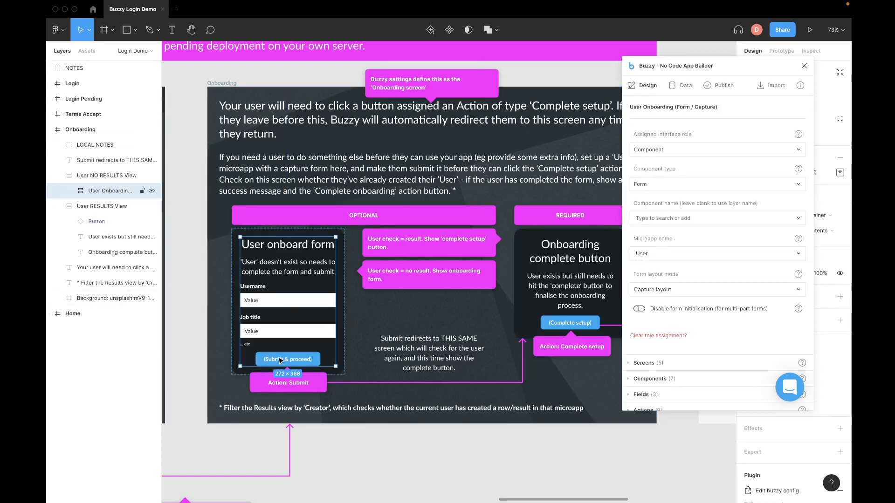
left_click(110, 181)
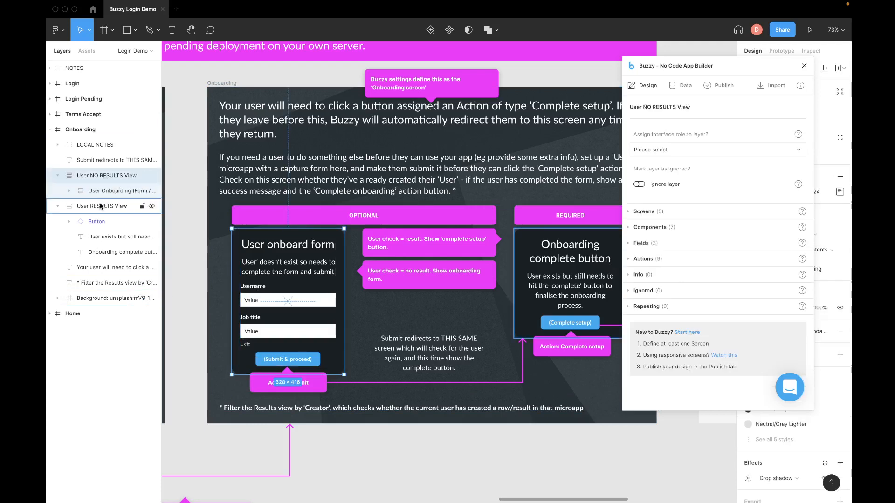
left_click(138, 208)
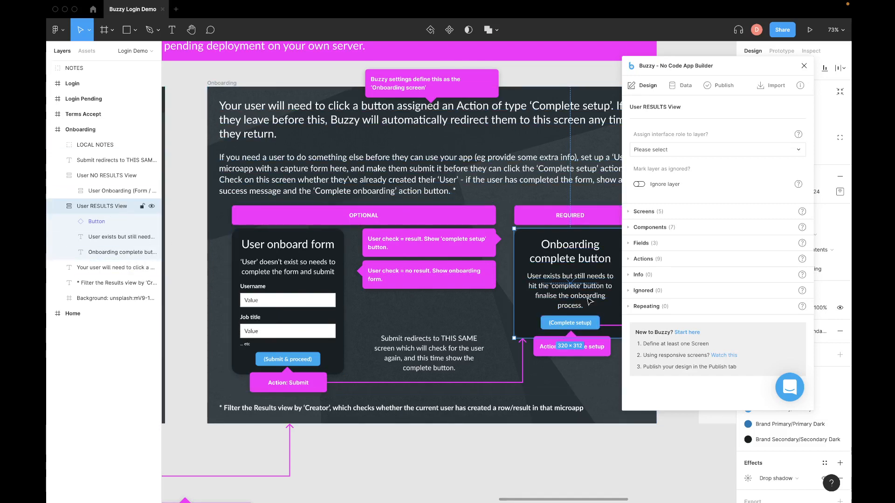
Step: Give User RESULTS View the Component role, View type, and component name 'User Onboarding Check'
left_click(660, 151)
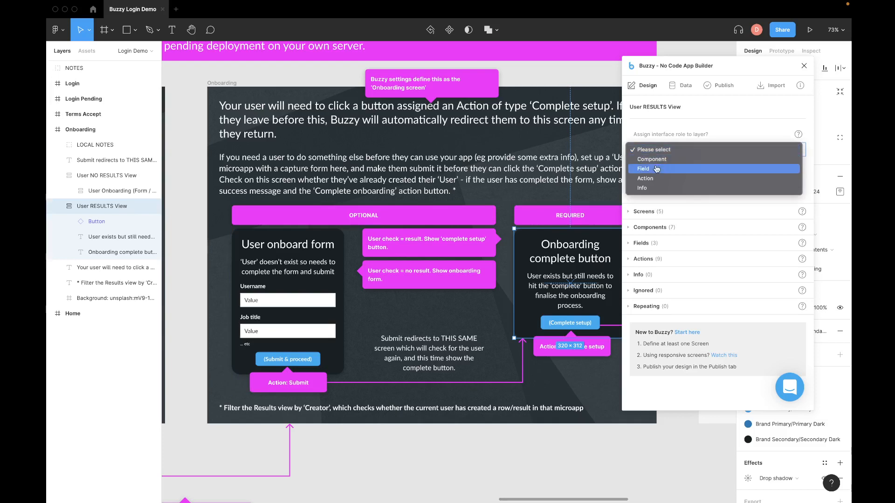
left_click(652, 159)
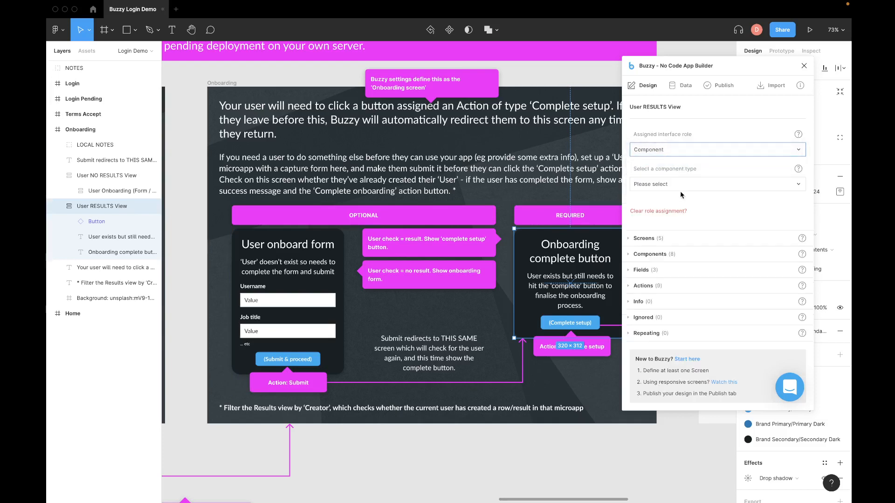
left_click(673, 186)
left_click(660, 215)
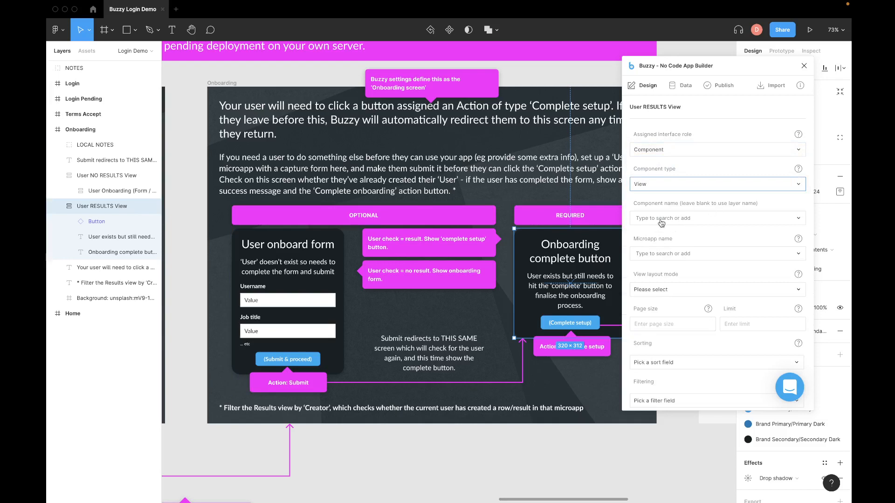
left_click(661, 219)
type("User ")
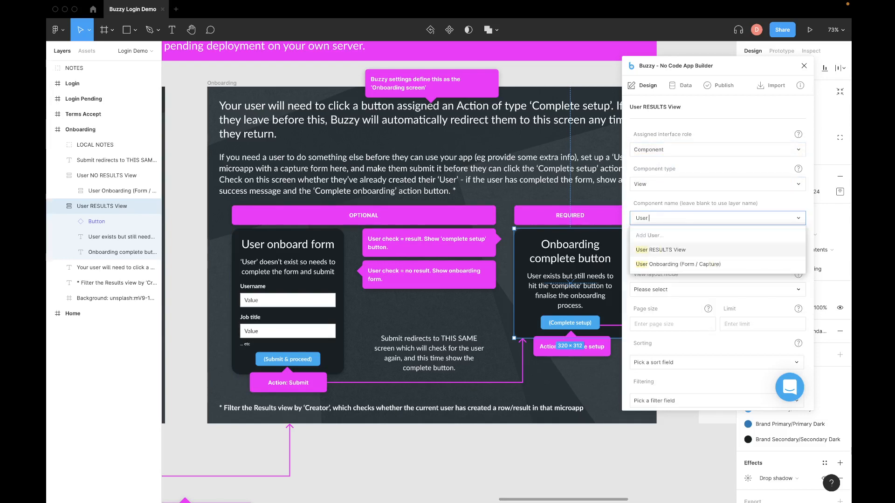
type("C")
key("BackSpace")
type("Onboard")
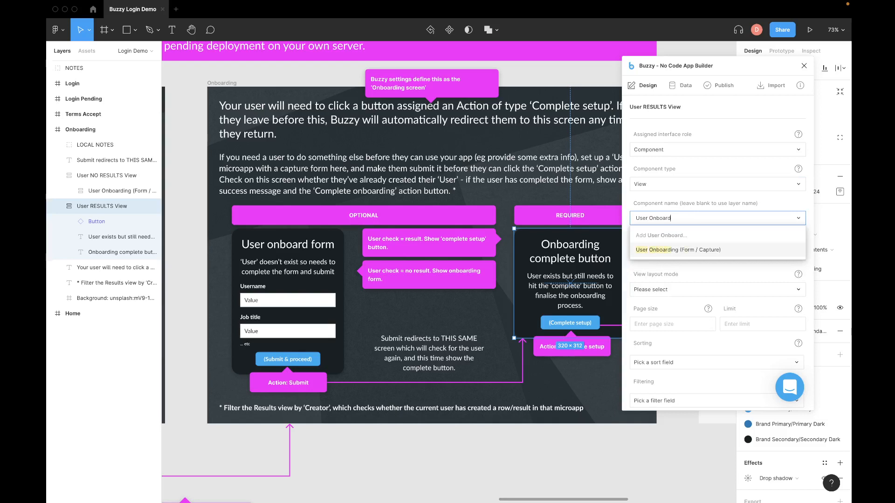
type("i")
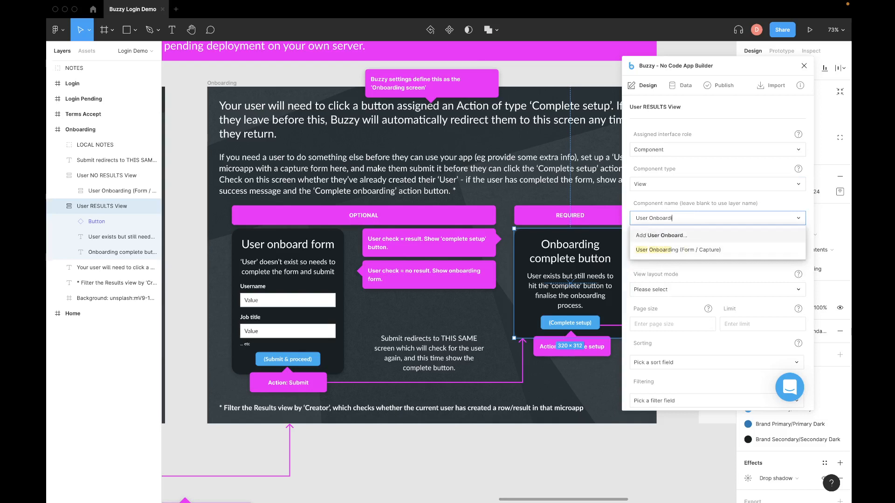
type("ng")
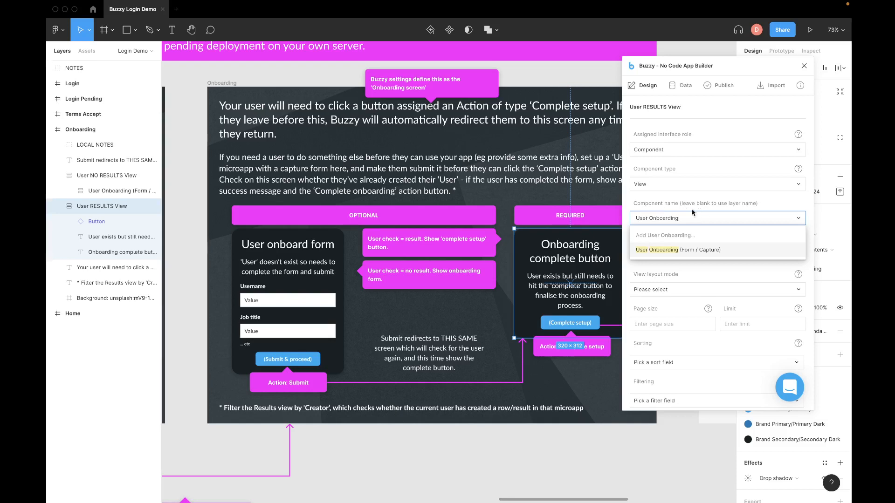
type(" Check")
left_click(689, 235)
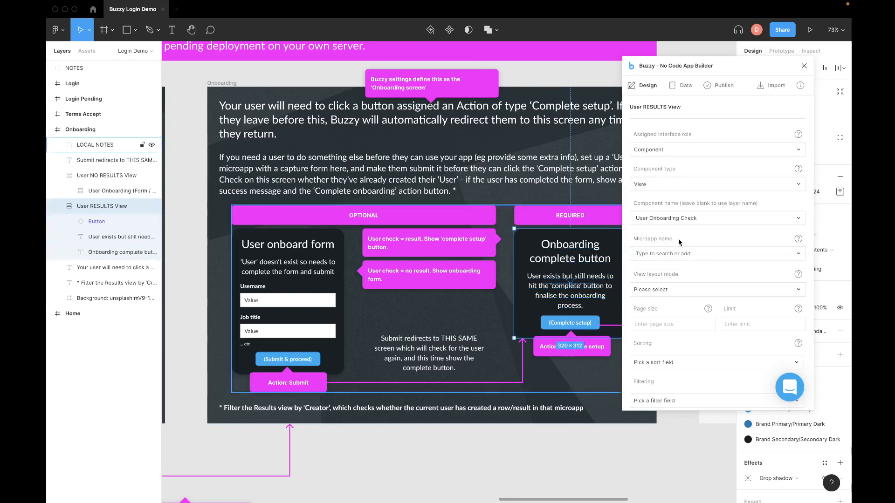
Step: Bind the User Onboarding Check view to the User microapp with the Results layout
left_click(672, 256)
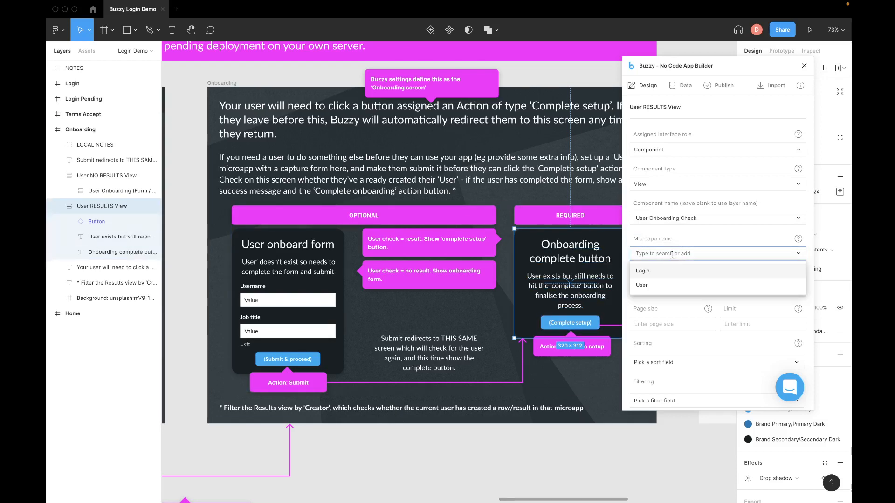
left_click(646, 290)
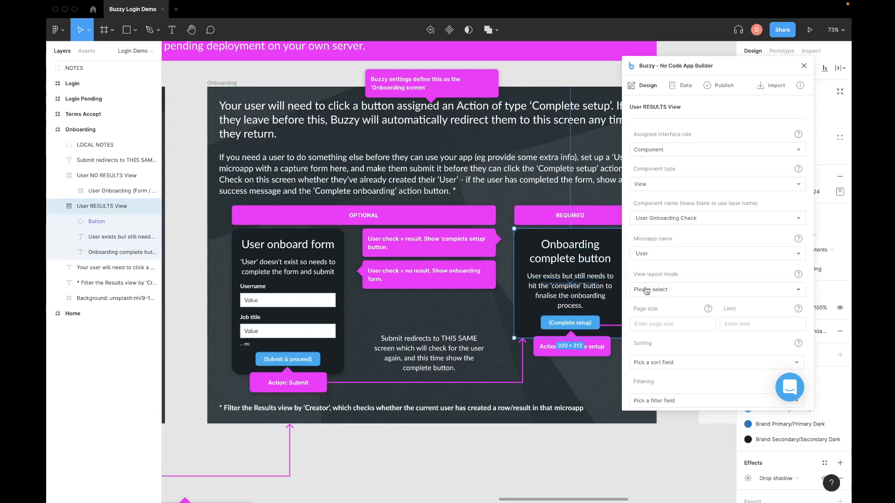
scroll(686, 289, "down", 2)
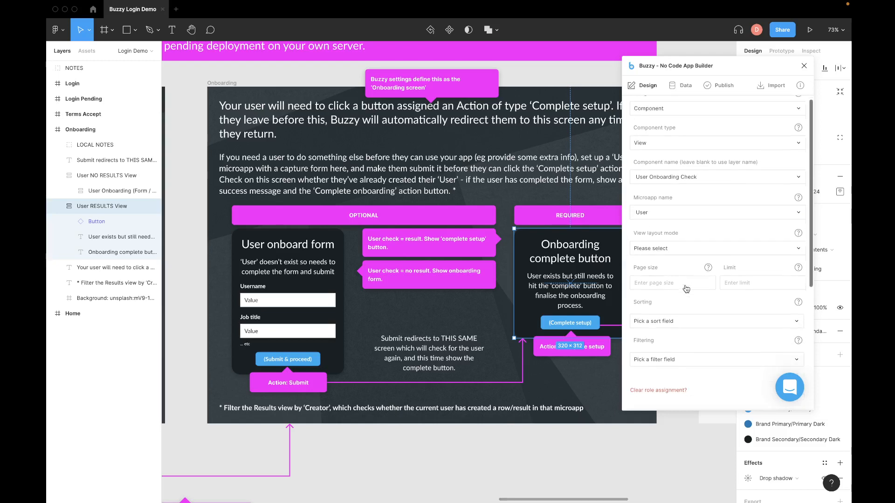
left_click(655, 240)
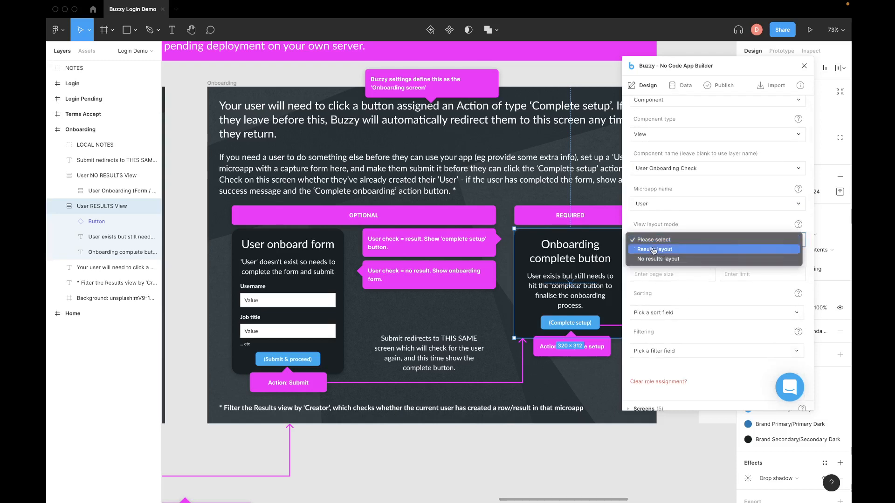
left_click(654, 250)
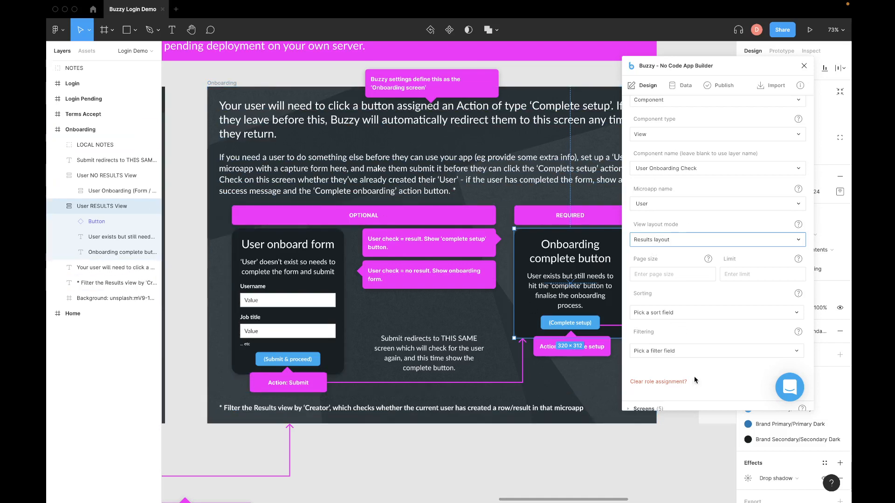
Step: Set page size 1 and limit 1, and filter results by Creator
left_click(641, 274)
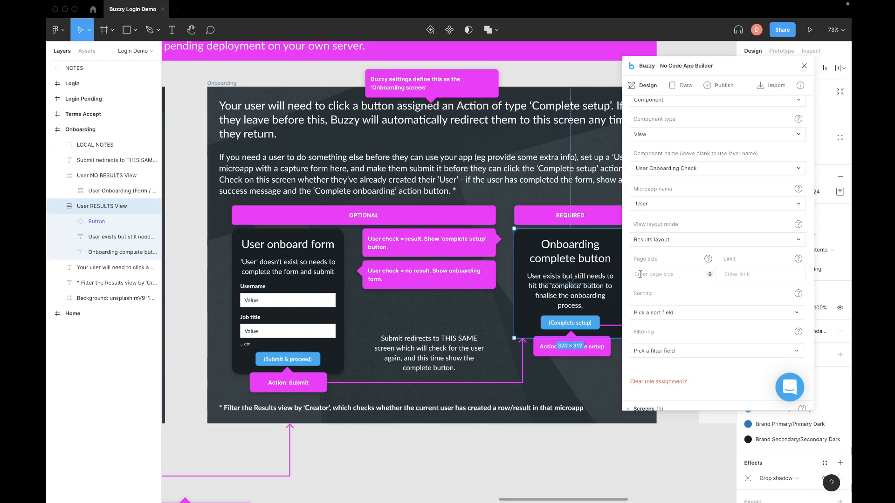
type("1")
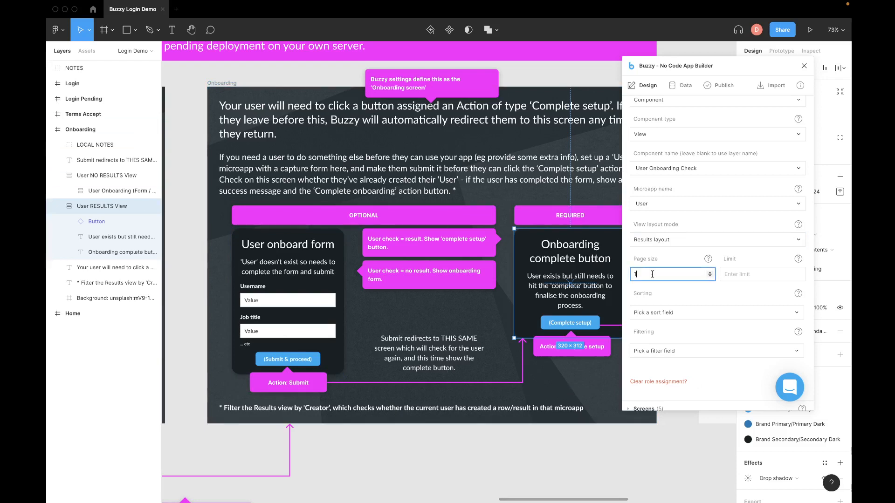
left_click(737, 275)
type("1")
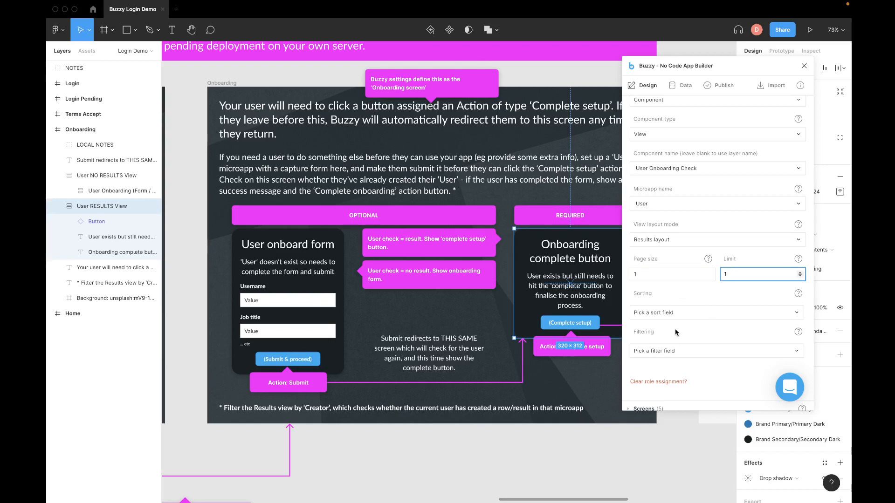
left_click(671, 356)
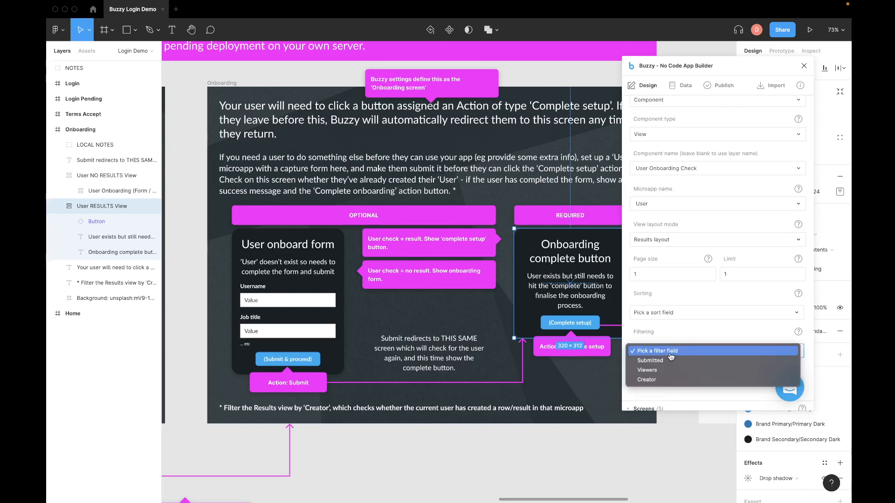
left_click(656, 380)
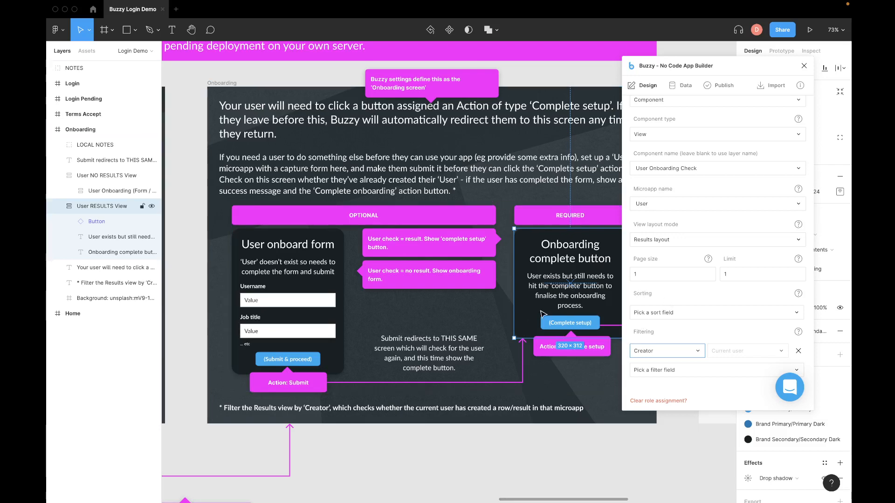
key("ctrl+Left")
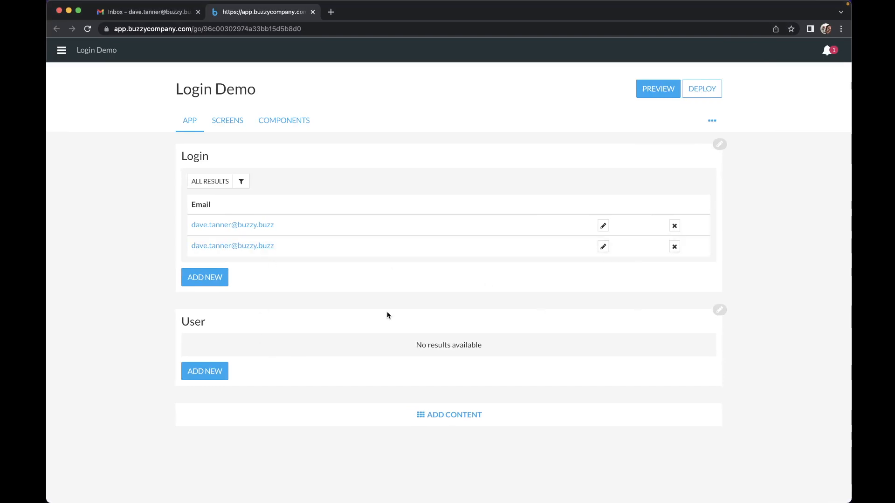
Step: Open the User microapp's properties in Buzzy, then close them unchanged
mouse_move(390, 325)
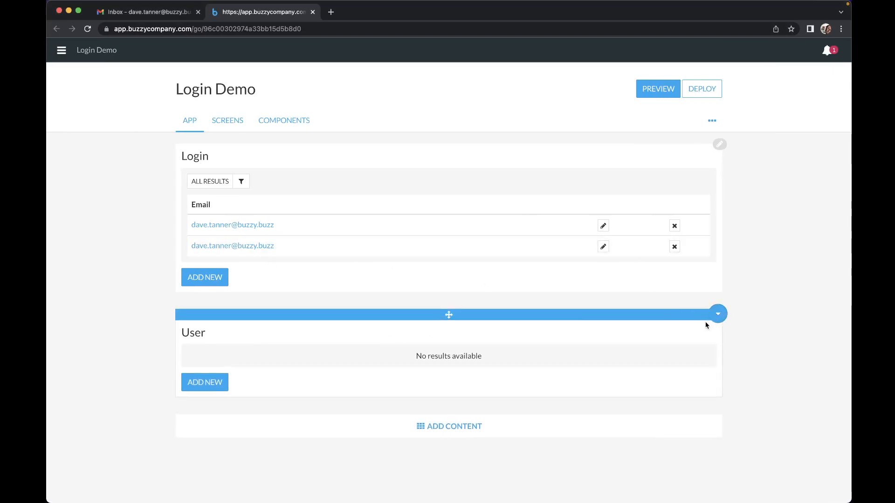
left_click(720, 314)
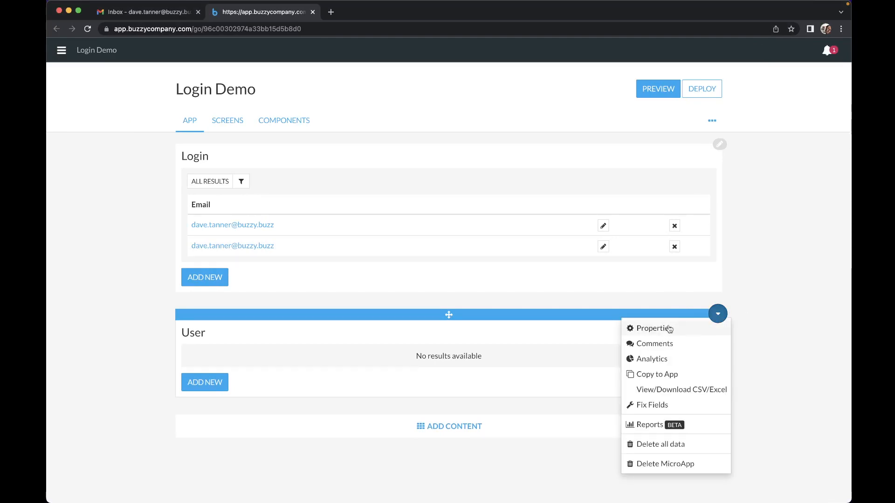
left_click(669, 329)
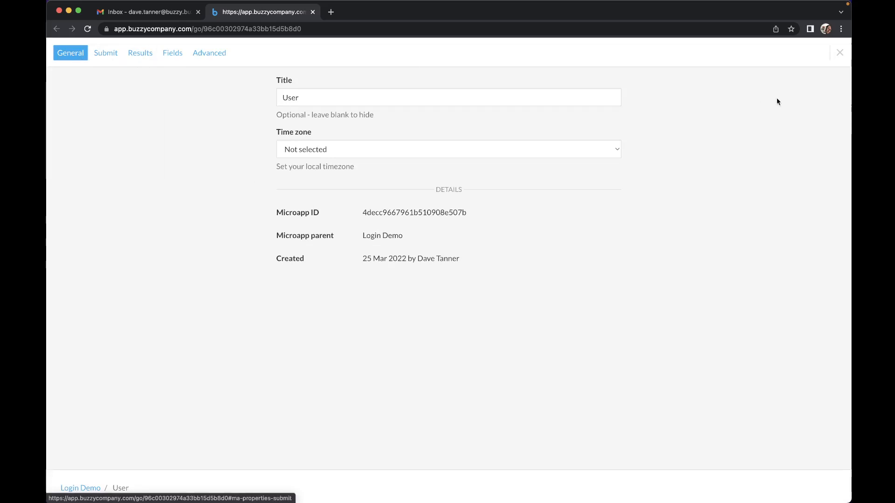
left_click(840, 52)
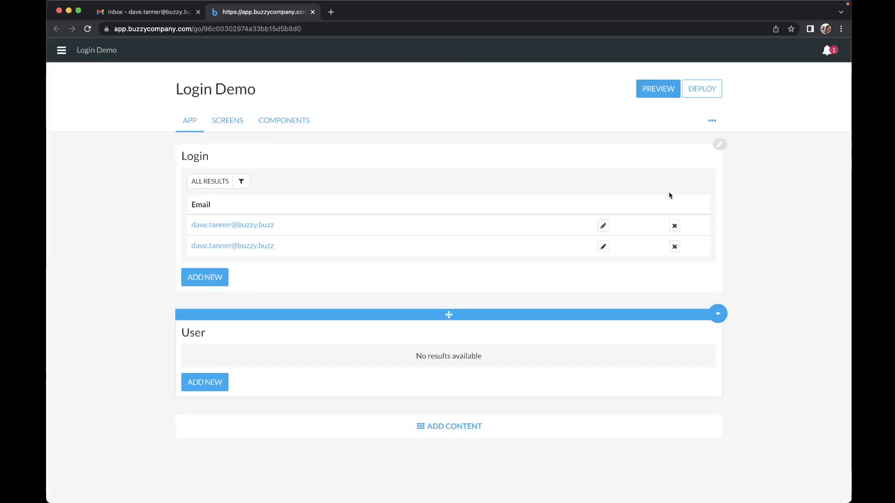
Step: Restrict the User microapp's row viewing to Owners, Authors & Creators only
left_click(717, 313)
left_click(661, 328)
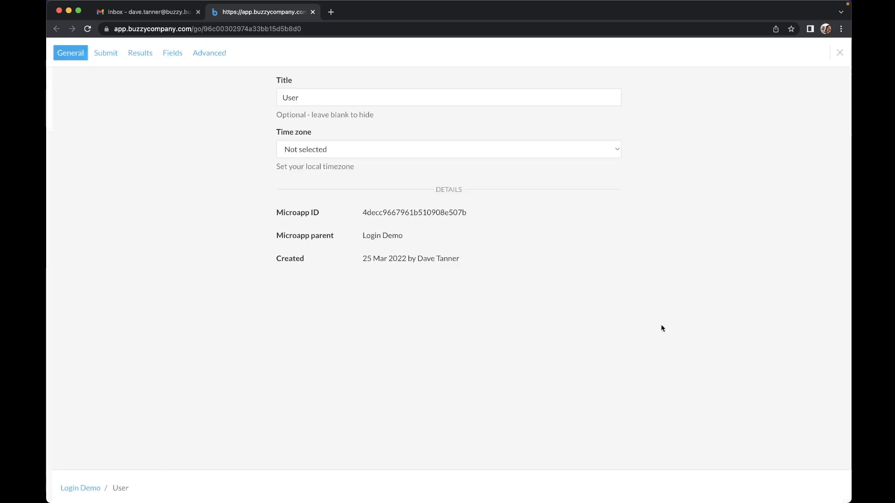
left_click(140, 53)
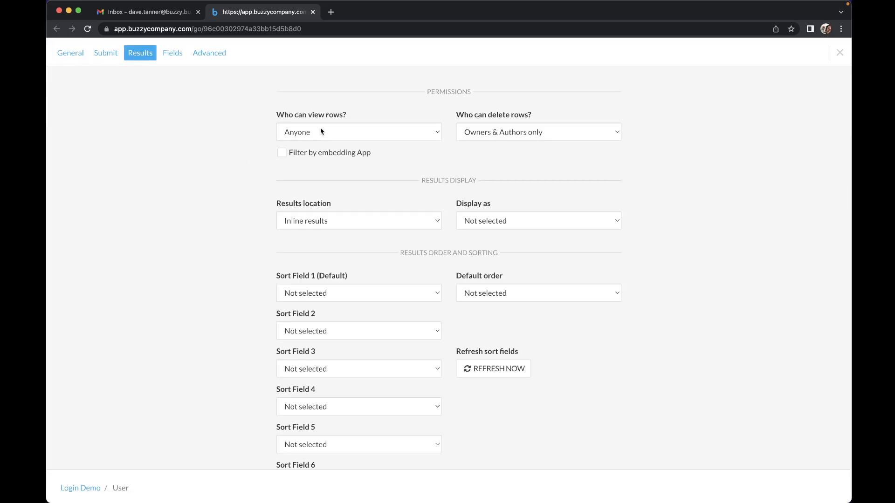
left_click(106, 53)
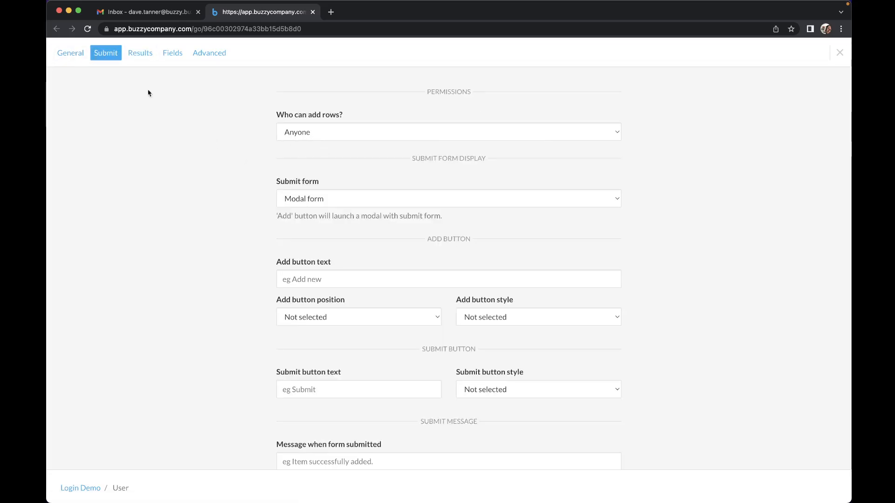
left_click(143, 61)
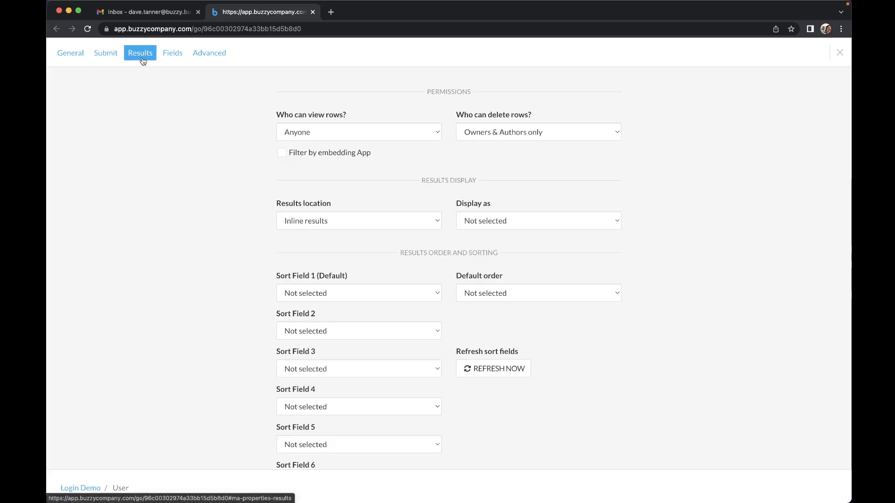
left_click(364, 135)
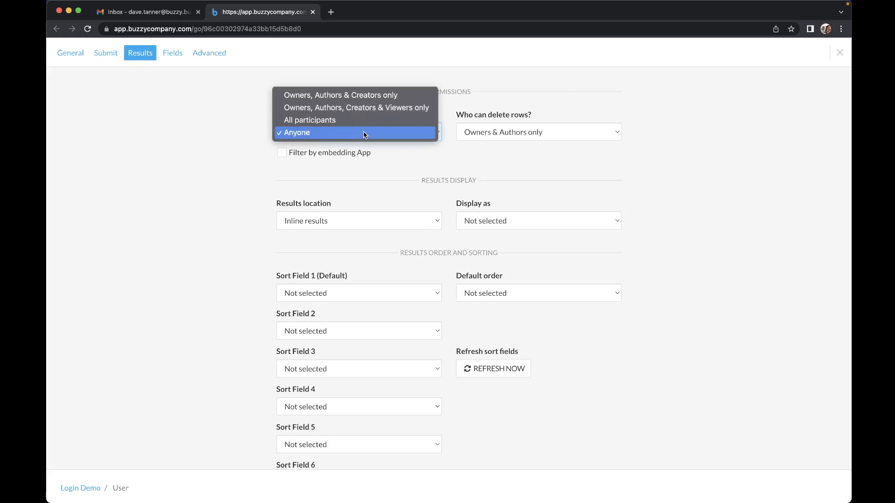
left_click(369, 100)
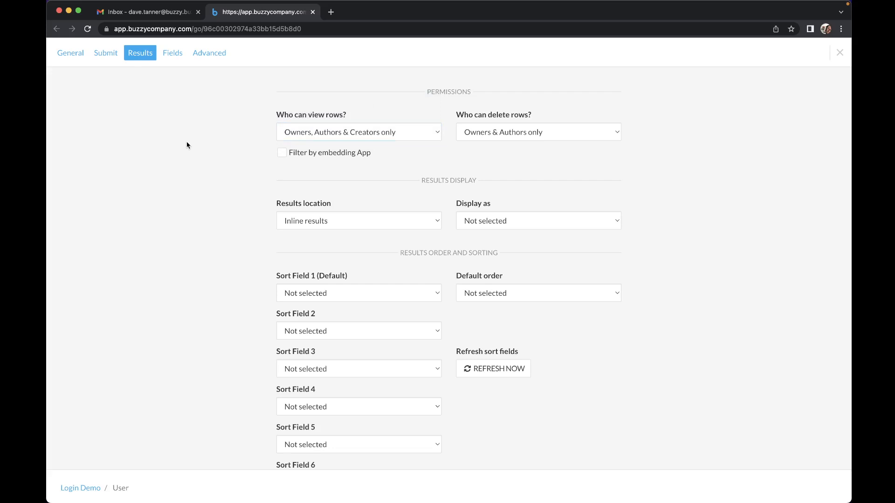
left_click(839, 52)
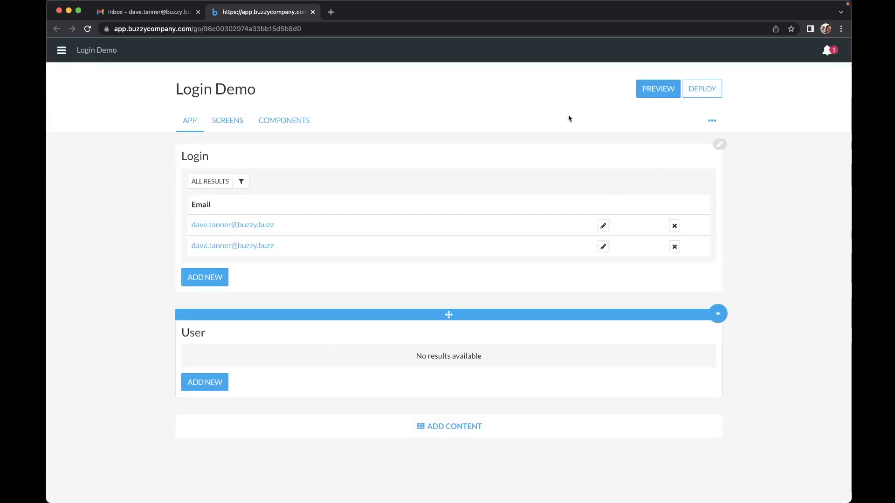
Step: Switch from the browser back to the Figma file
key("ctrl+Right")
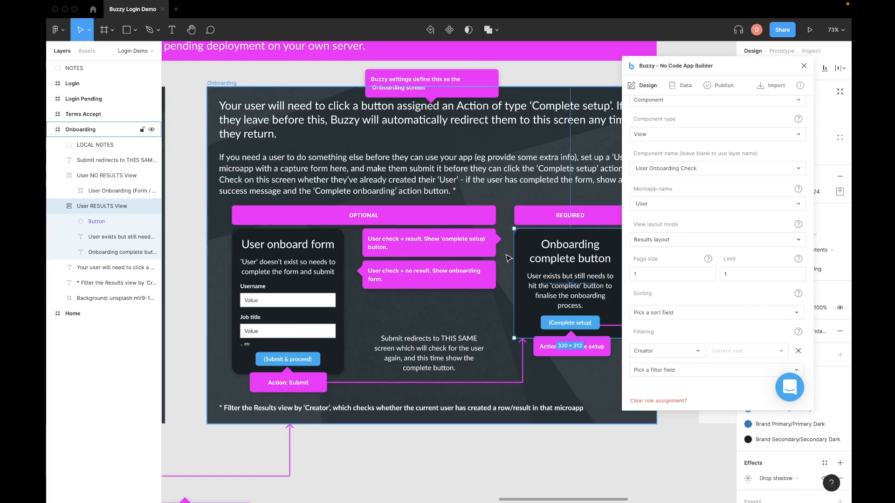
Step: Collapse the User RESULTS View layer and select the User NO RESULTS View frame
left_click(317, 245)
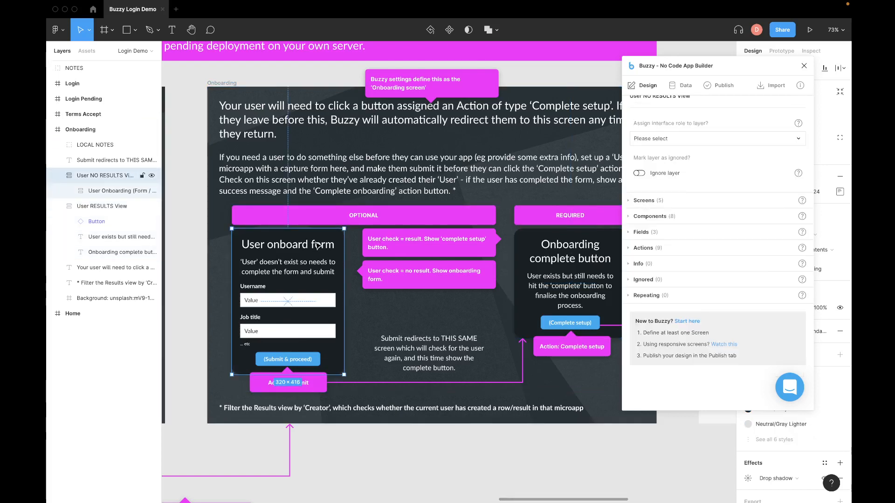
left_click(95, 207)
left_click(55, 208)
left_click(283, 255)
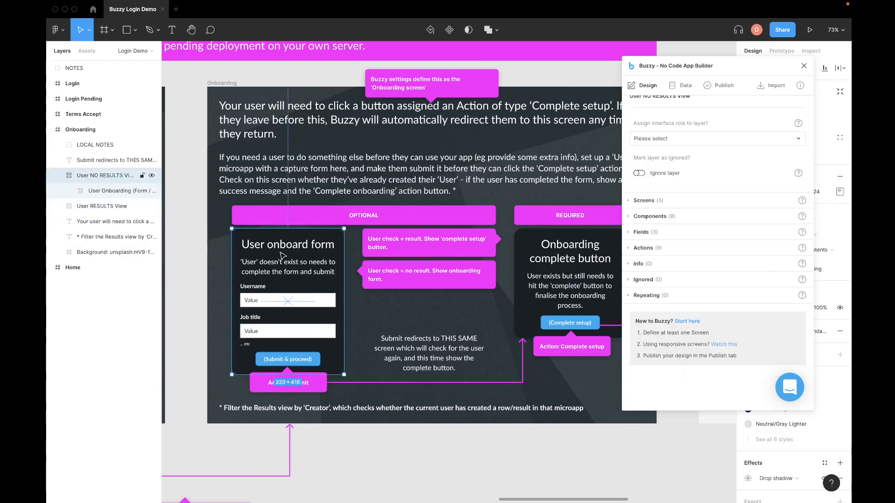
Step: Make User NO RESULTS View a View component named User Onboarding Check
left_click(673, 141)
left_click(659, 151)
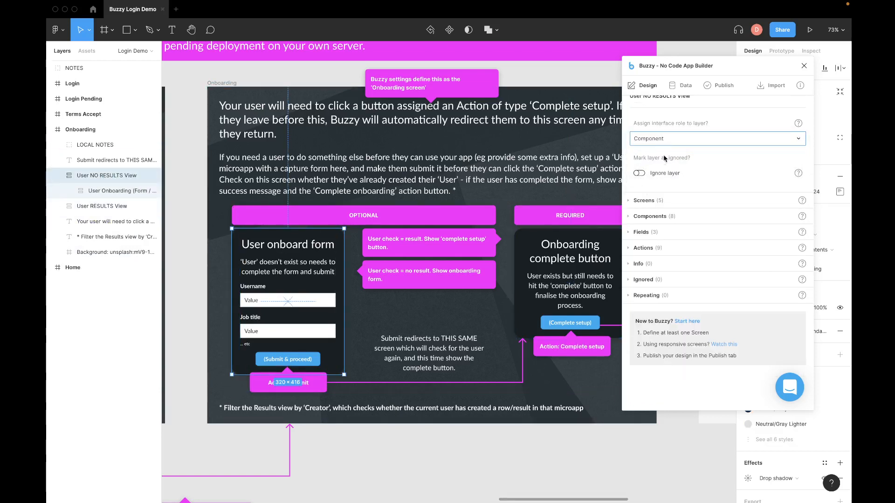
left_click(658, 174)
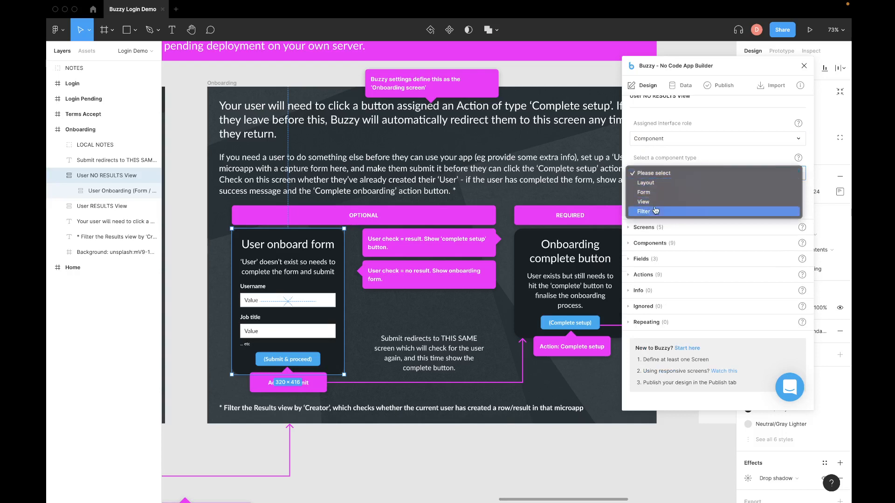
left_click(657, 202)
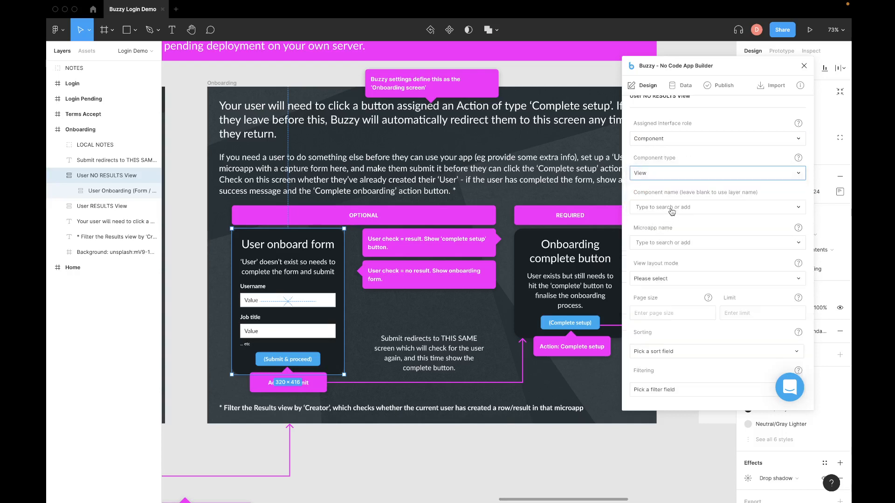
left_click(664, 208)
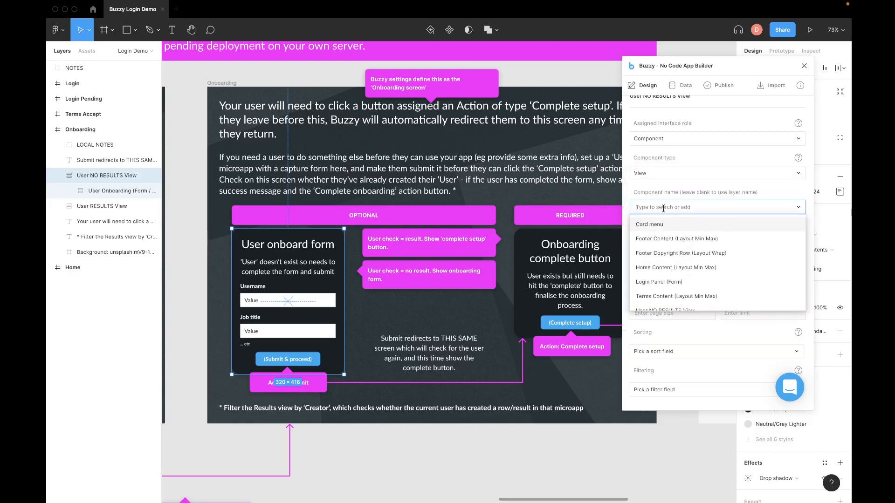
type("Us")
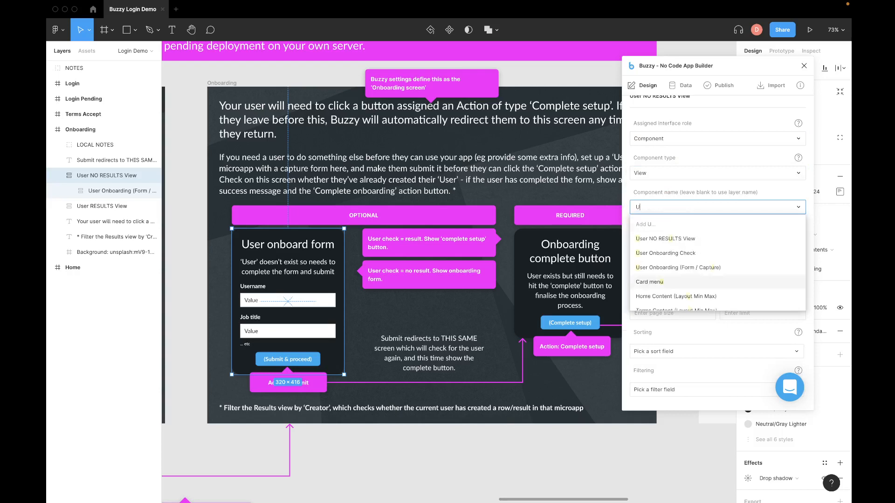
left_click(676, 254)
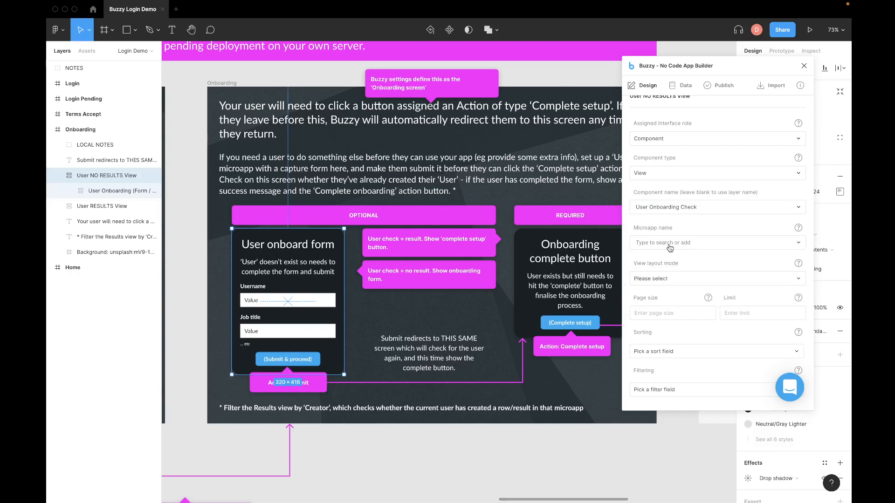
Step: Bind the view to the User microapp with the No results layout, then deselect
left_click(682, 241)
left_click(649, 276)
left_click(647, 280)
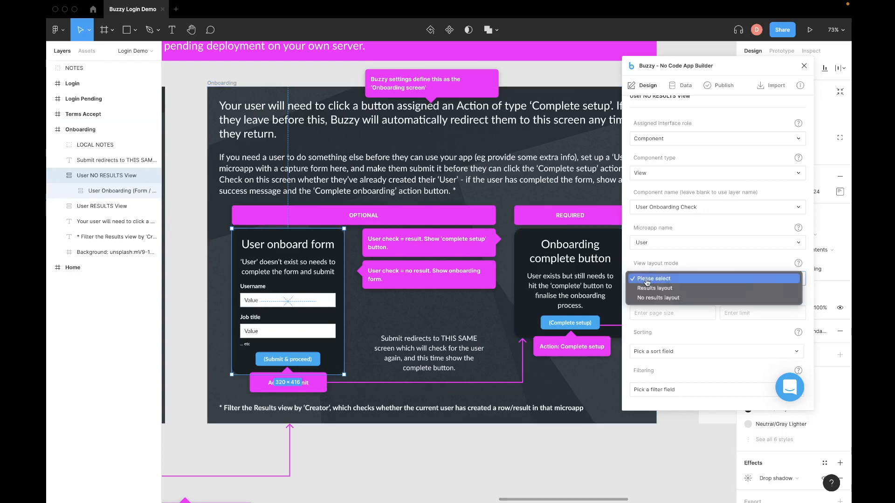
left_click(668, 298)
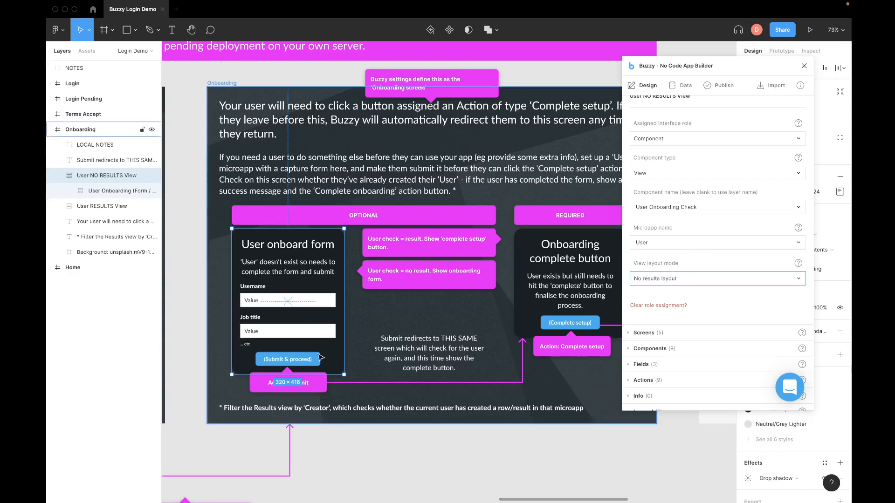
left_click(196, 231)
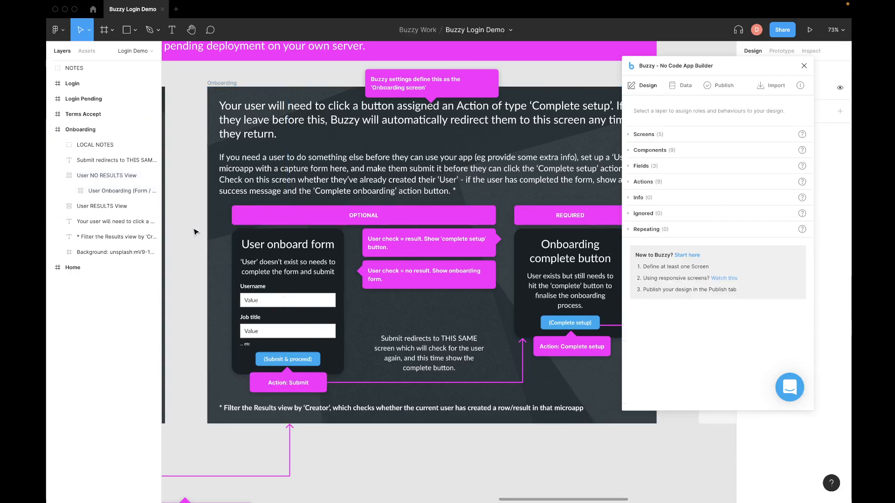
scroll(307, 269, "down", 5)
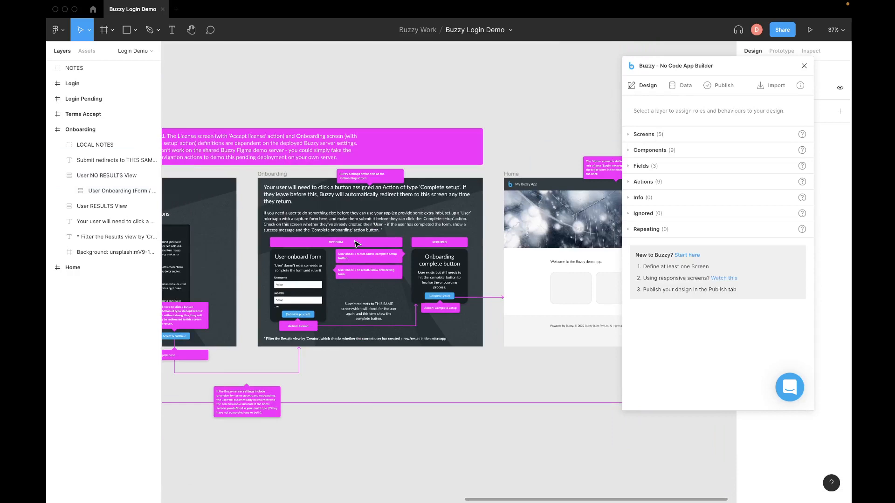
scroll(355, 245, "left", 5)
scroll(356, 244, "down", 2)
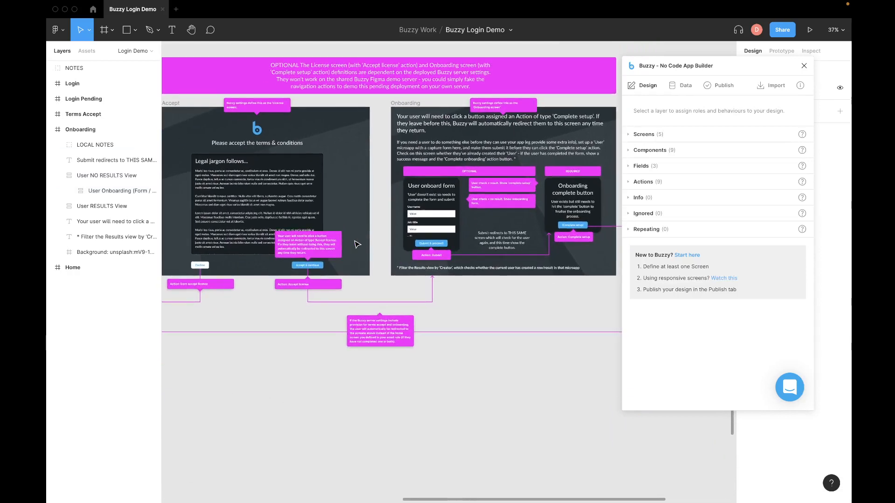
scroll(351, 254, "down", 5)
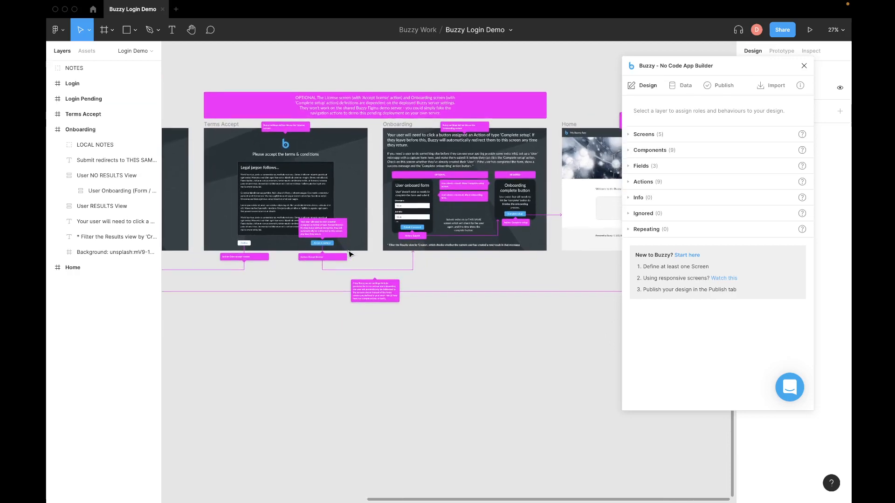
scroll(372, 295, "right", 4)
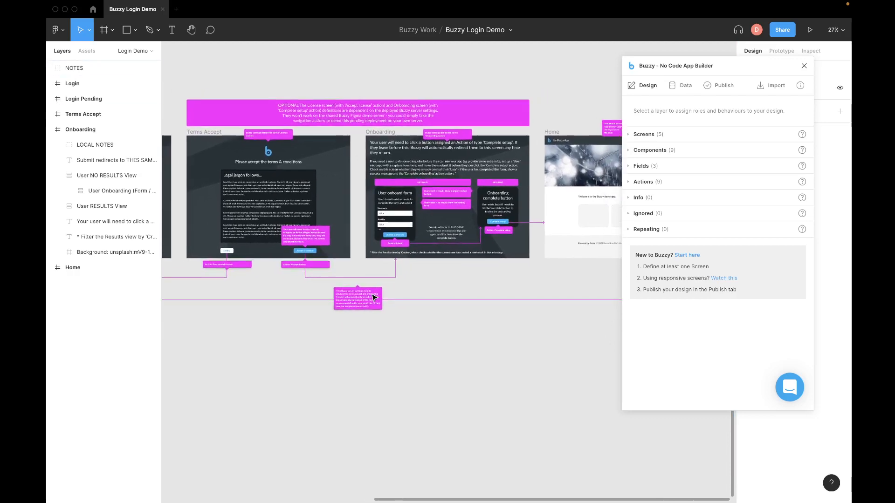
scroll(372, 296, "left", 4)
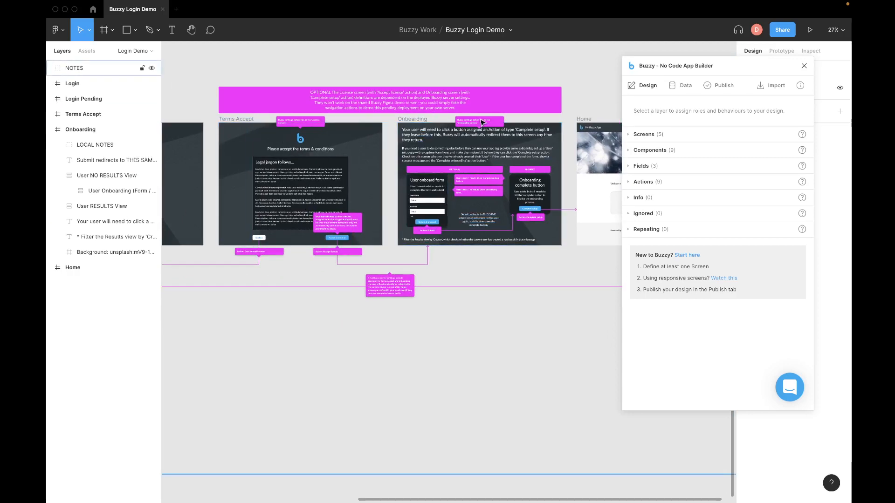
scroll(437, 192, "right", 3)
scroll(438, 192, "up", 2)
scroll(394, 244, "up", 5, "ctrl")
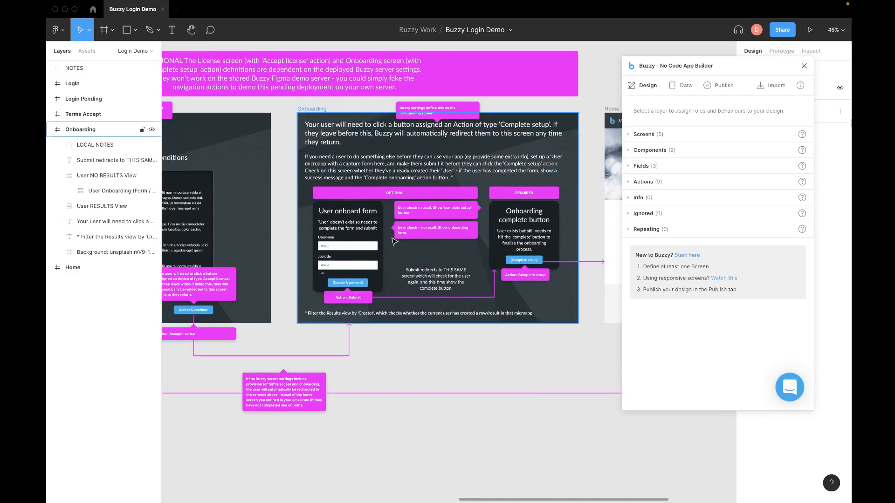
Step: Check the form's Submit button action, then the results view's Complete setup button action type
left_click(359, 286)
double_click(360, 284)
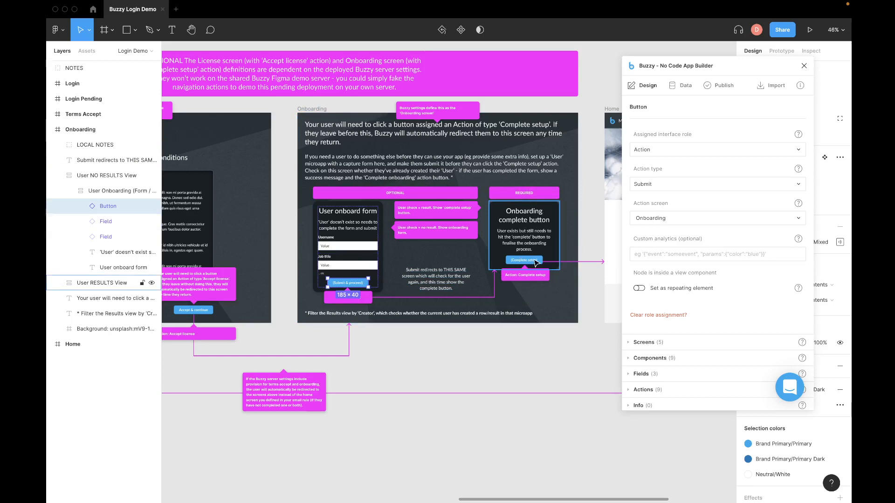
left_click(535, 263)
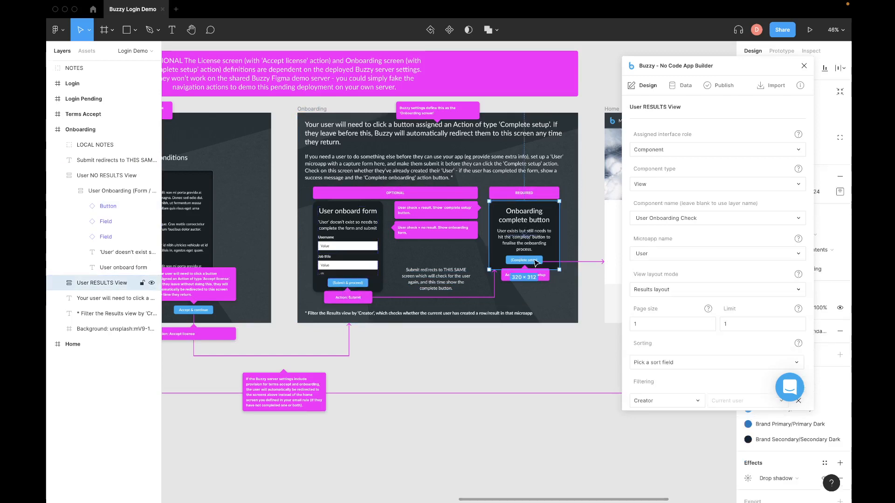
double_click(535, 263)
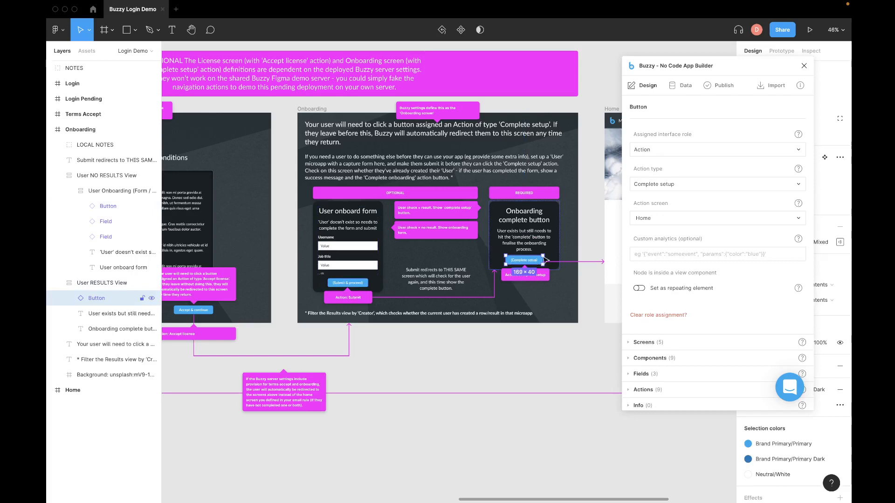
left_click(650, 187)
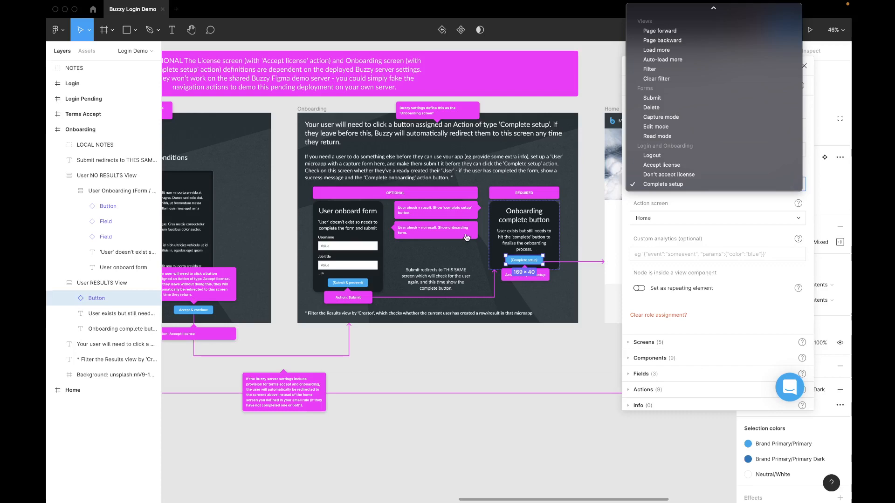
left_click(586, 85)
scroll(587, 86, "right", 4)
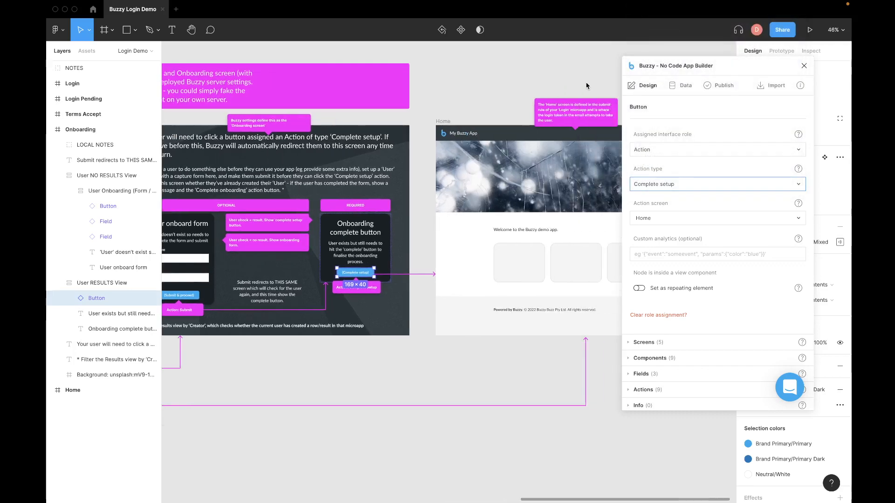
scroll(549, 91, "right", 3)
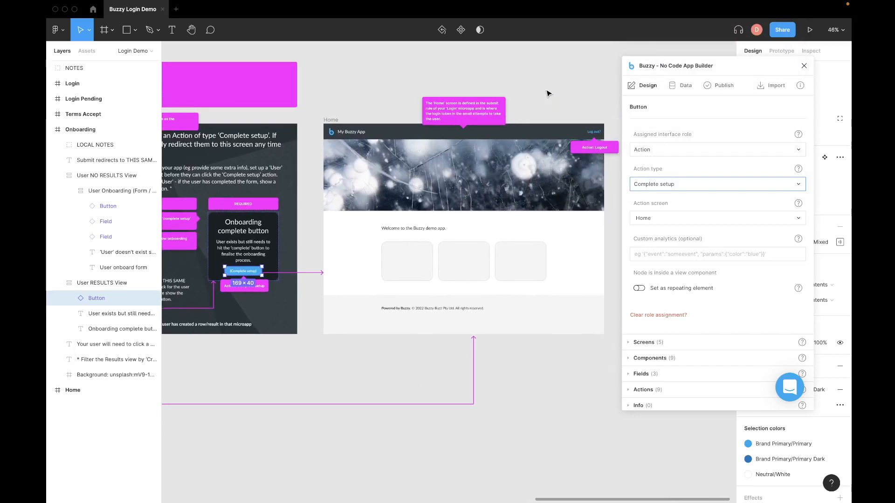
scroll(549, 94, "left", 5)
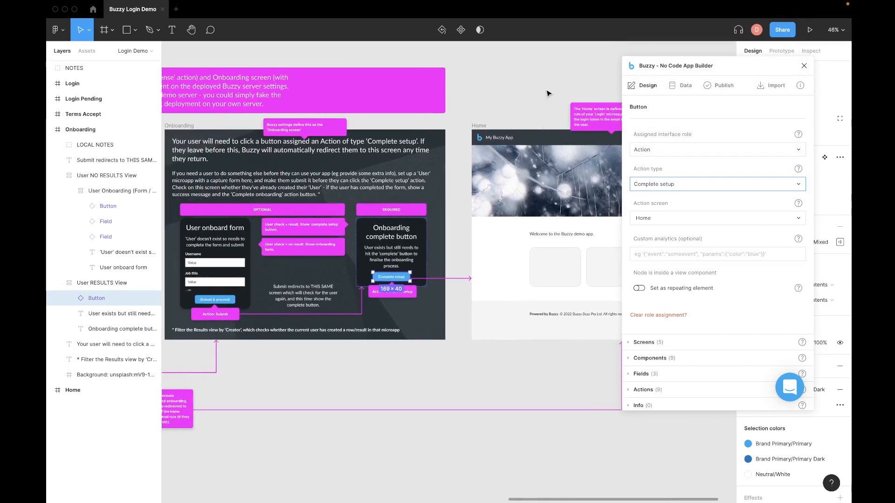
scroll(548, 93, "down", 2)
scroll(546, 98, "left", 5)
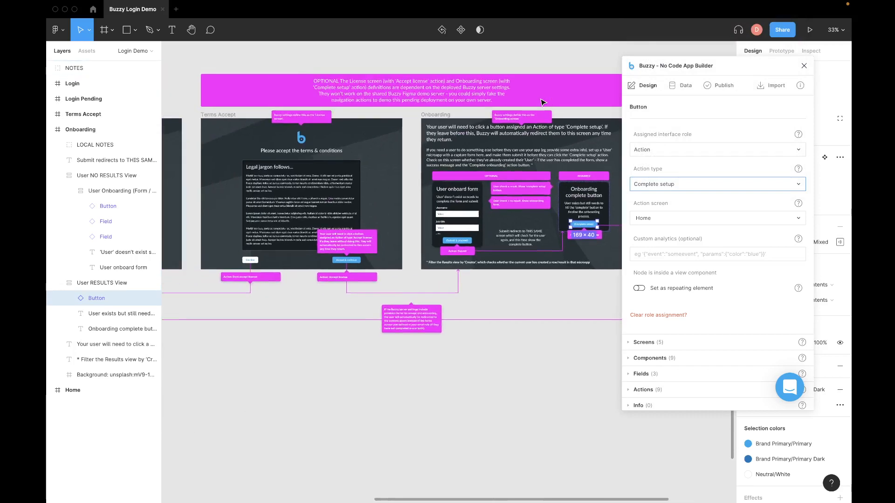
scroll(542, 102, "left", 4)
scroll(542, 102, "up", 1)
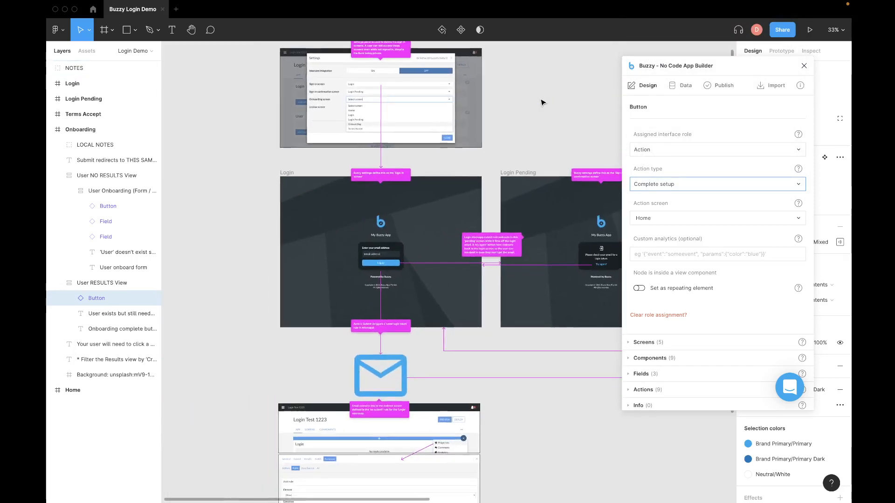
scroll(542, 102, "up", 2)
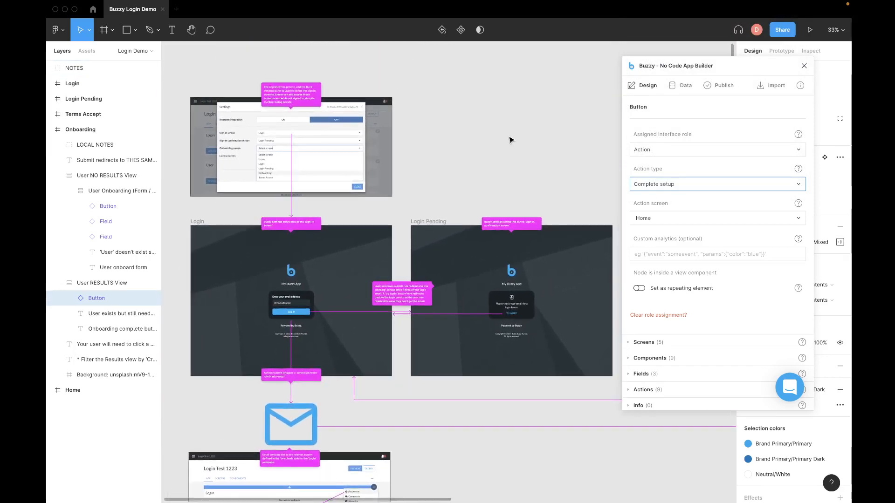
scroll(510, 140, "down", 4)
scroll(510, 140, "right", 5)
scroll(510, 140, "up", 2)
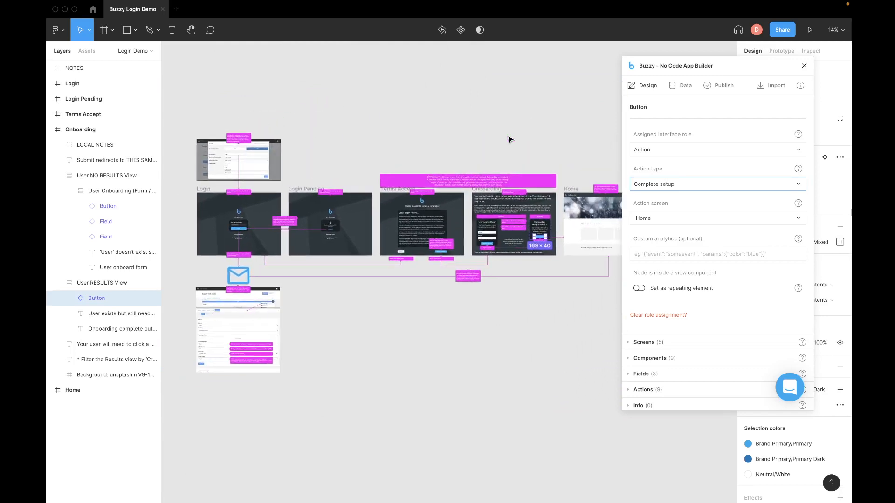
scroll(478, 122, "right", 1)
scroll(478, 122, "down", 1)
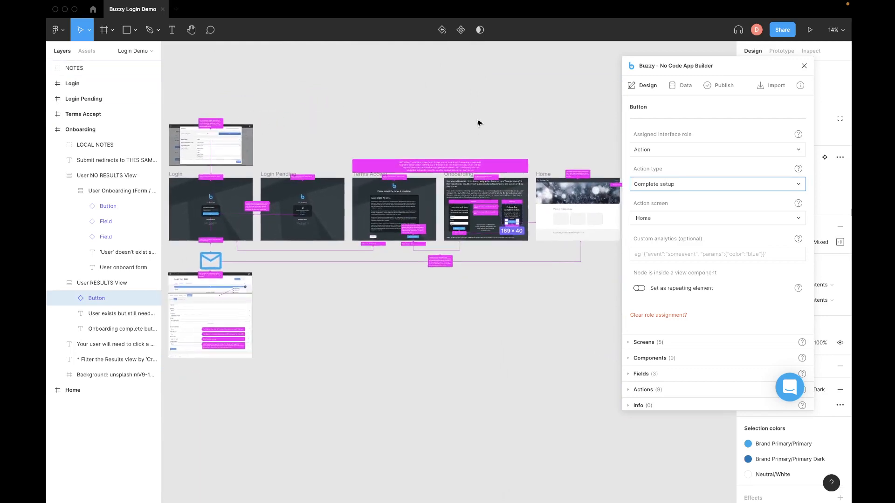